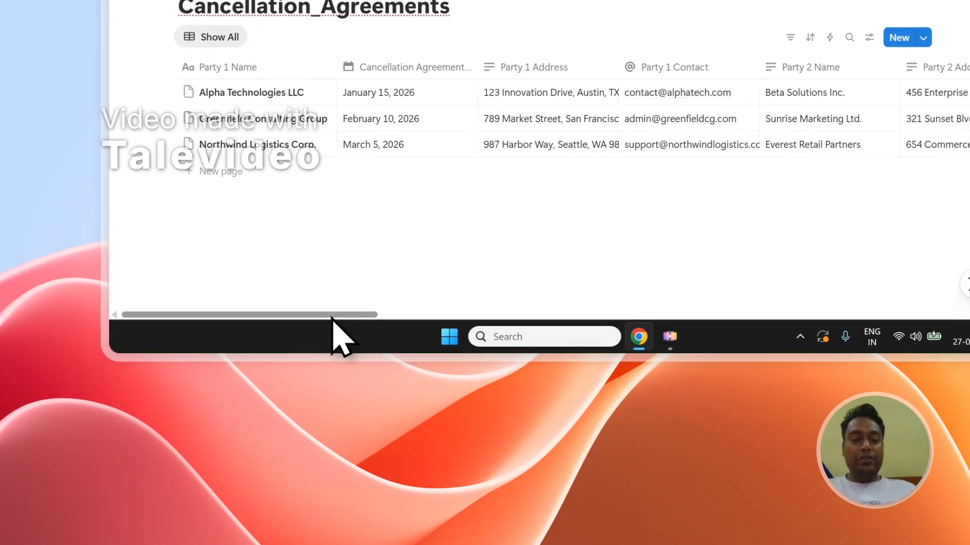
# Examine the remaining columns of the Cancellation_Agreements database in Notion, and switch to PDFOutput to look over the automations dashboard
pyautogui.moveTo(340, 490); pyautogui.dragTo(460, 490)
pyautogui.moveTo(460, 319); pyautogui.dragTo(716, 267)
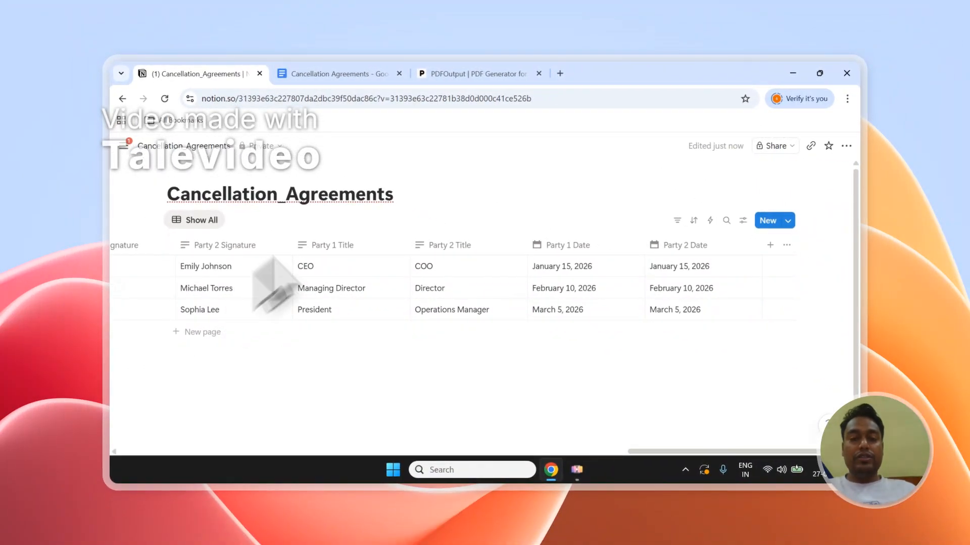
pyautogui.click(474, 73)
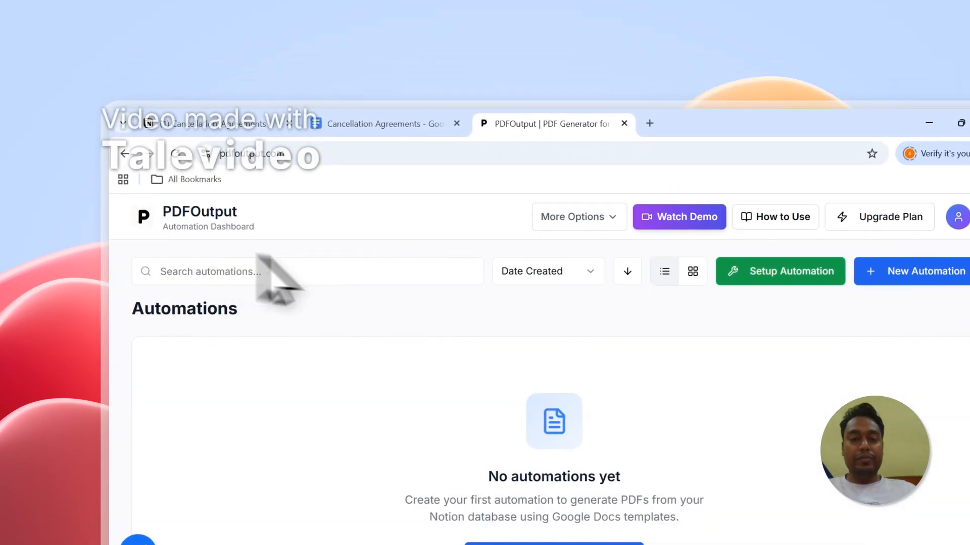
pyautogui.scroll(2, 315, 302)
pyautogui.scroll(-2, 315, 302)
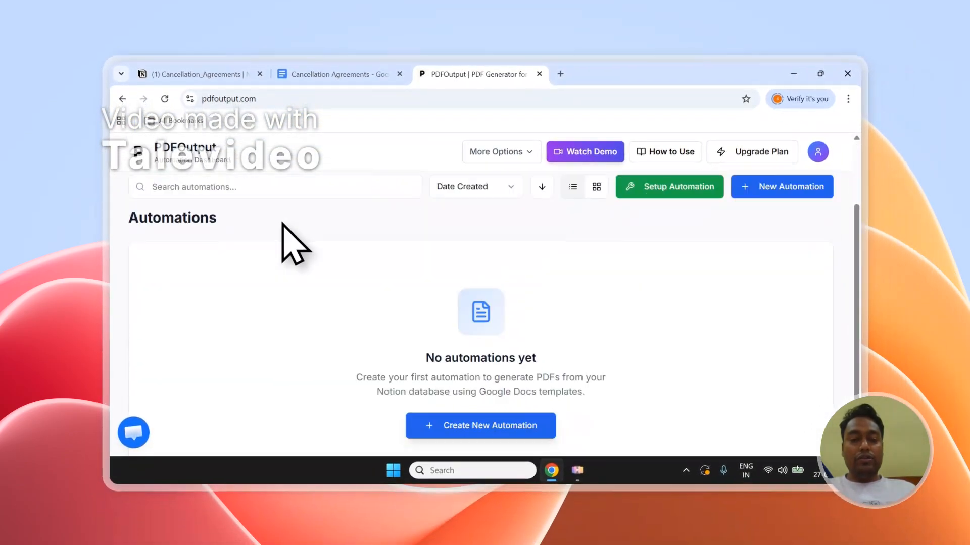
pyautogui.scroll(1, 315, 301)
pyautogui.scroll(-2, 290, 242)
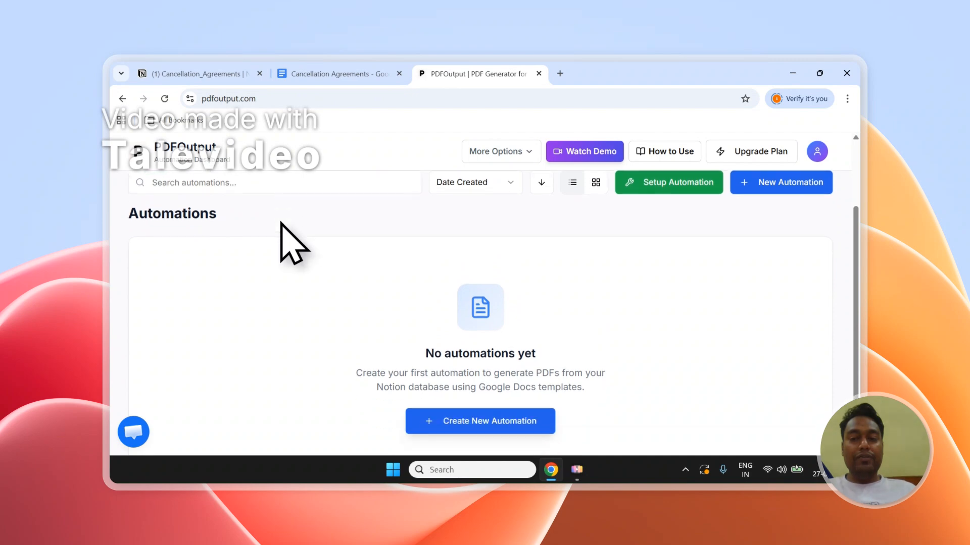
pyautogui.scroll(2, 290, 243)
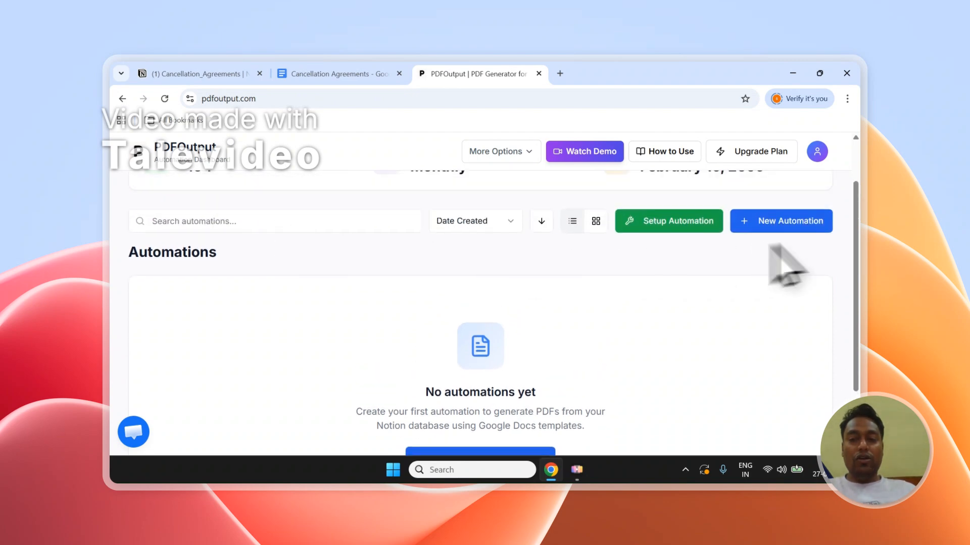
pyautogui.moveTo(854, 216); pyautogui.dragTo(855, 233)
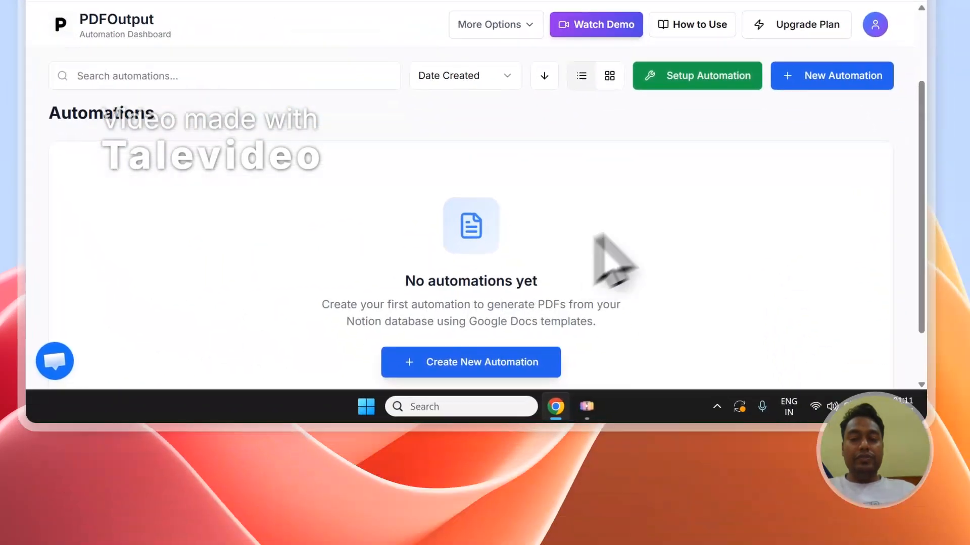
# In PDFOutput, open the automation connection setup and start reconnecting the Notion workspace
pyautogui.click(146, 76)
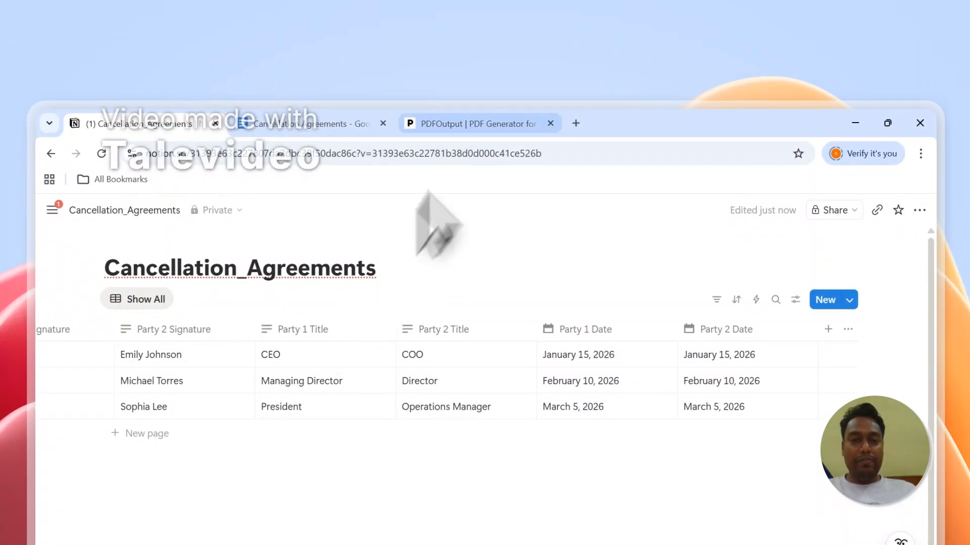
pyautogui.click(482, 122)
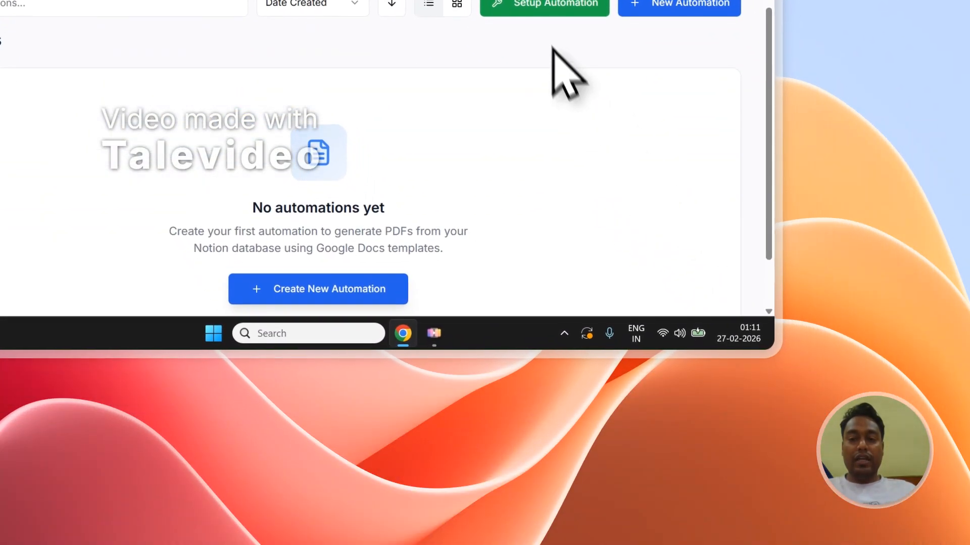
pyautogui.click(548, 15)
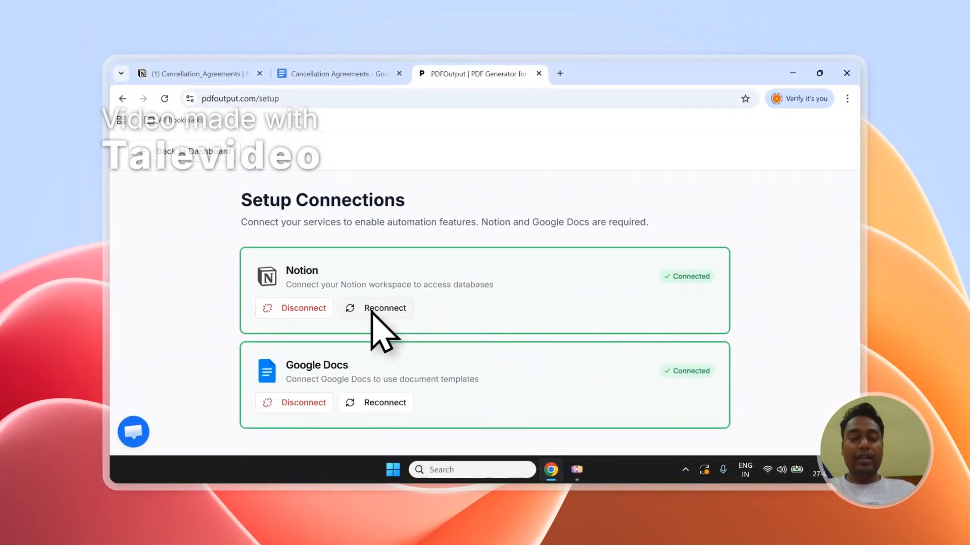
pyautogui.click(303, 308)
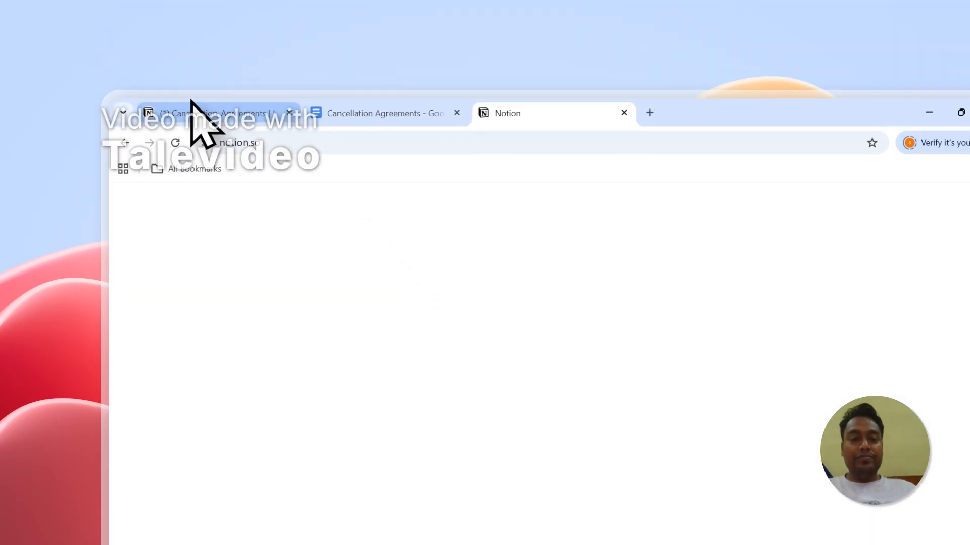
# Switch to the Notion database and copy its title, Cancellation_Agreements
pyautogui.click(190, 104)
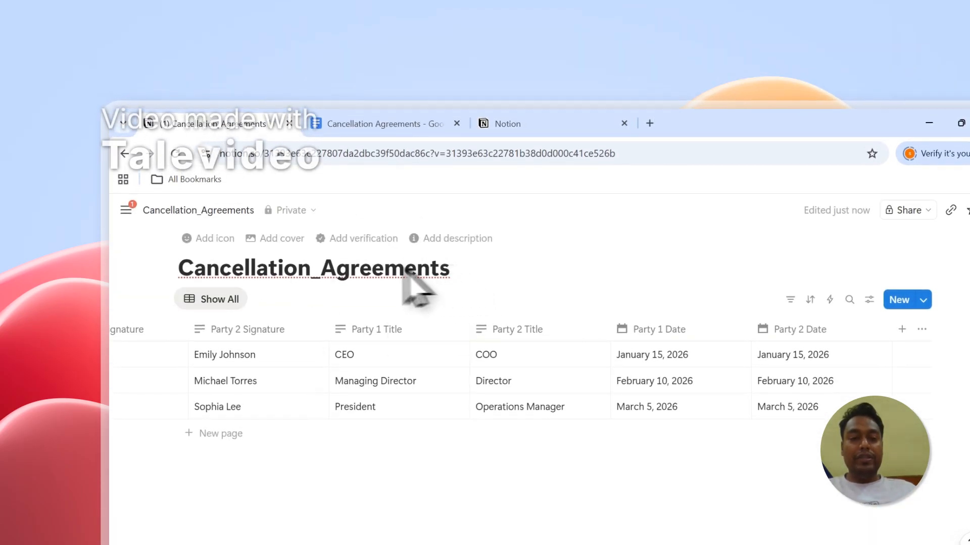
pyautogui.moveTo(183, 275); pyautogui.dragTo(396, 281)
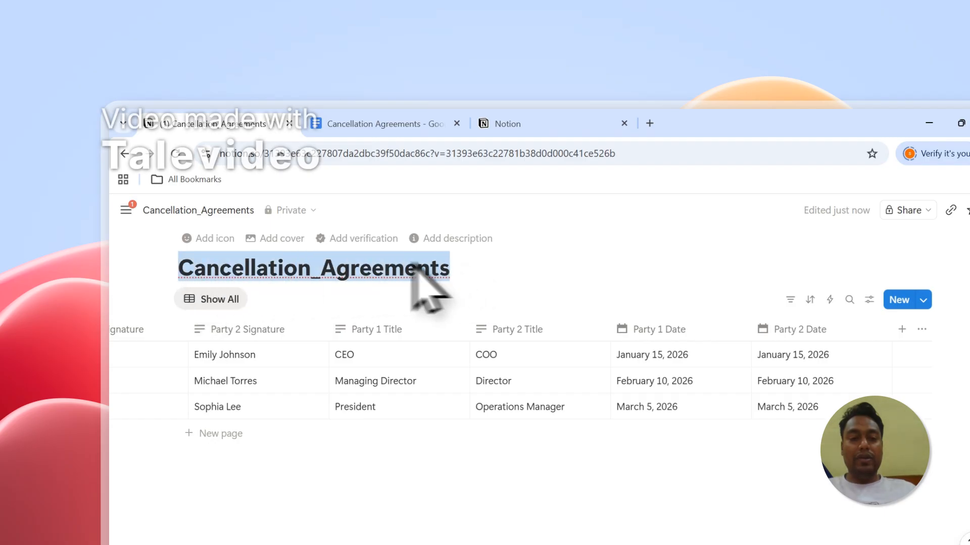
pyautogui.rightClick(389, 266)
pyautogui.click(411, 400)
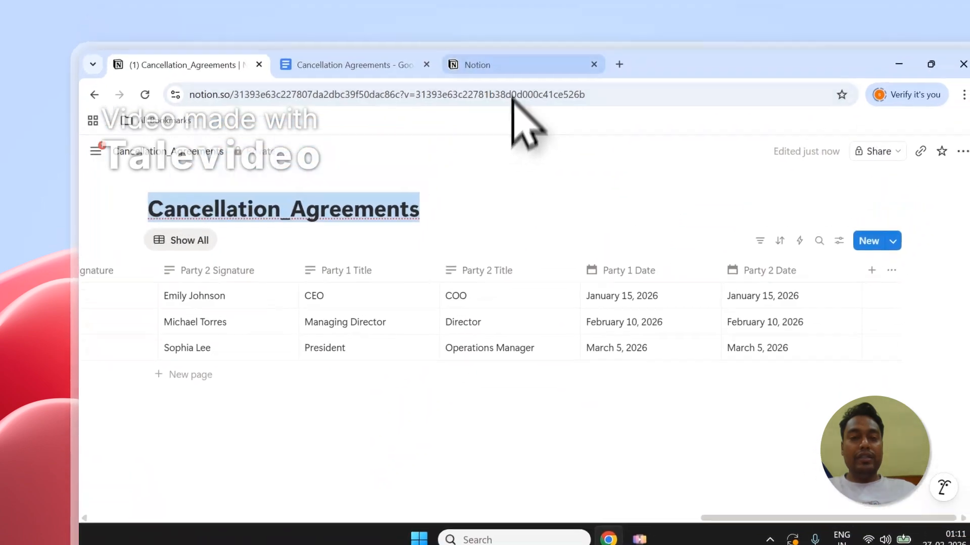
# Check which workspace holds the database and switch the Notion authorization page to PDFOutput's Space
pyautogui.click(500, 63)
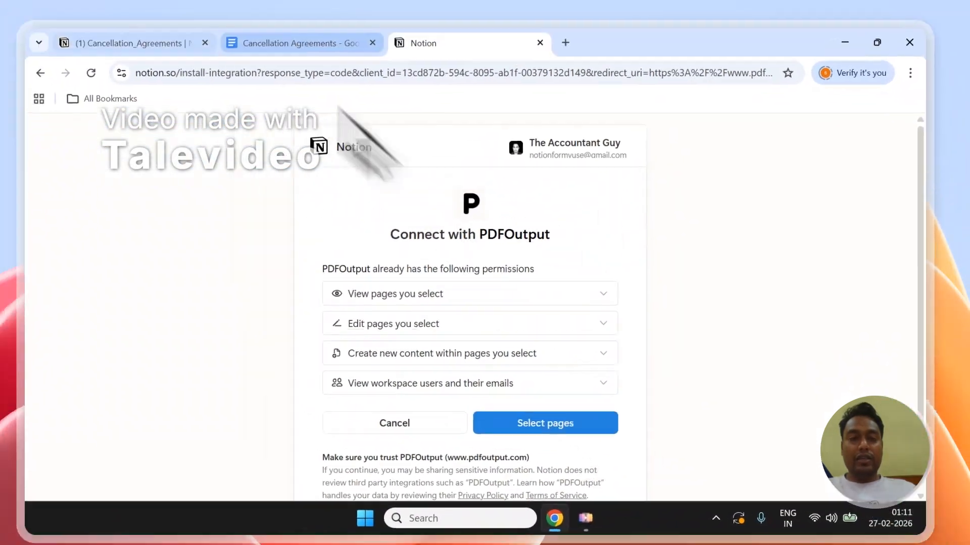
pyautogui.click(96, 2)
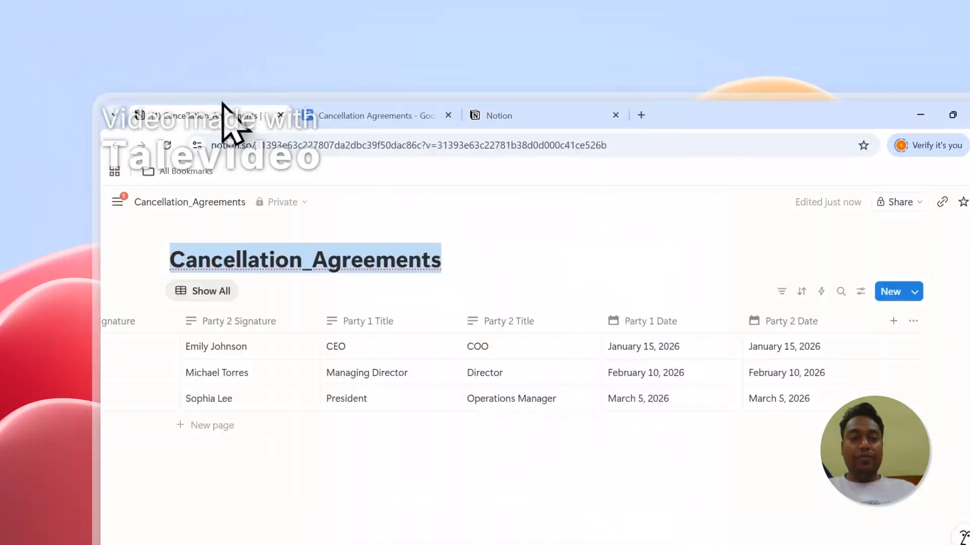
pyautogui.click(117, 202)
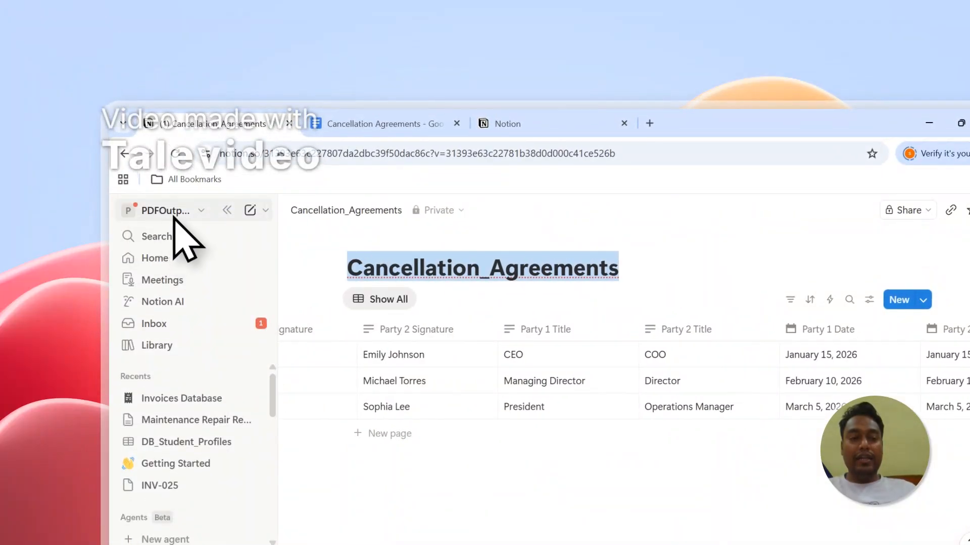
pyautogui.click(174, 215)
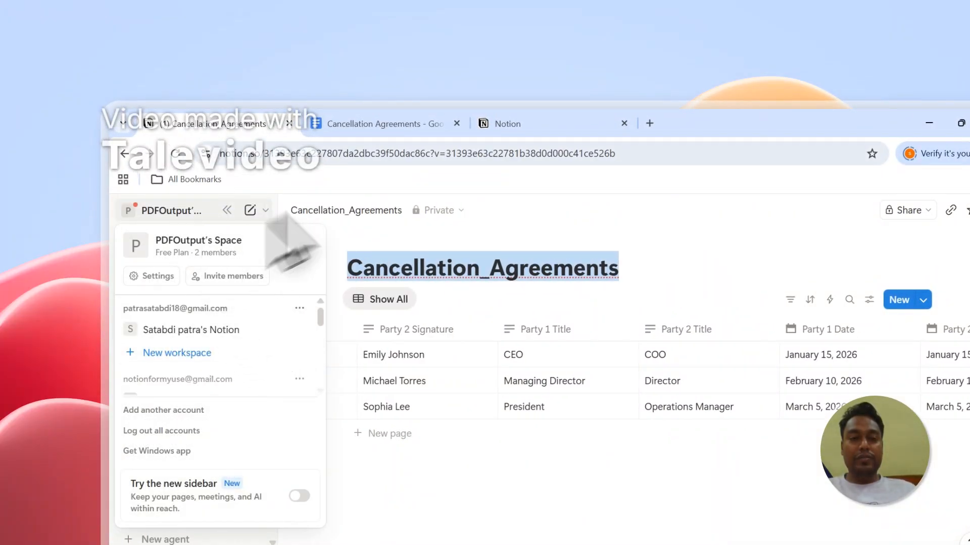
pyautogui.click(530, 124)
pyautogui.click(703, 237)
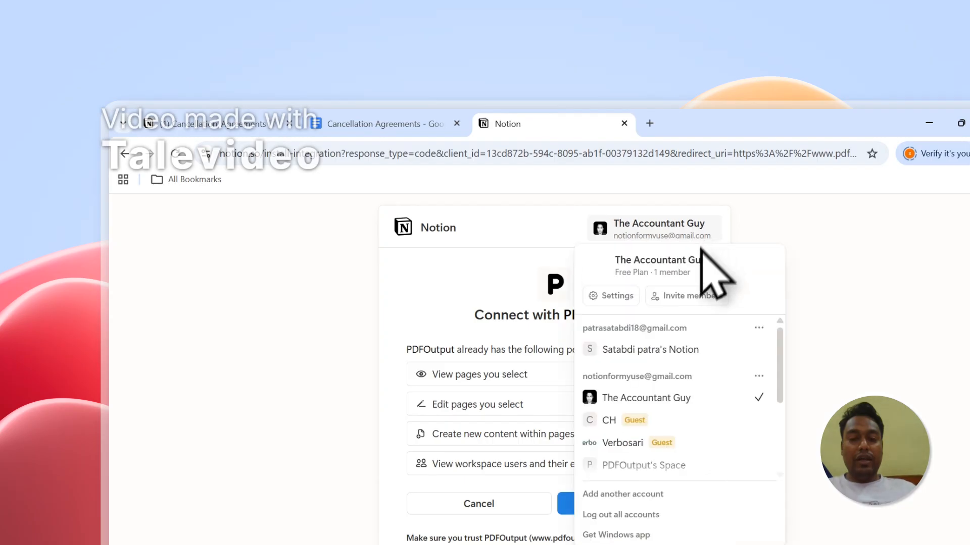
pyautogui.scroll(-2, 703, 399)
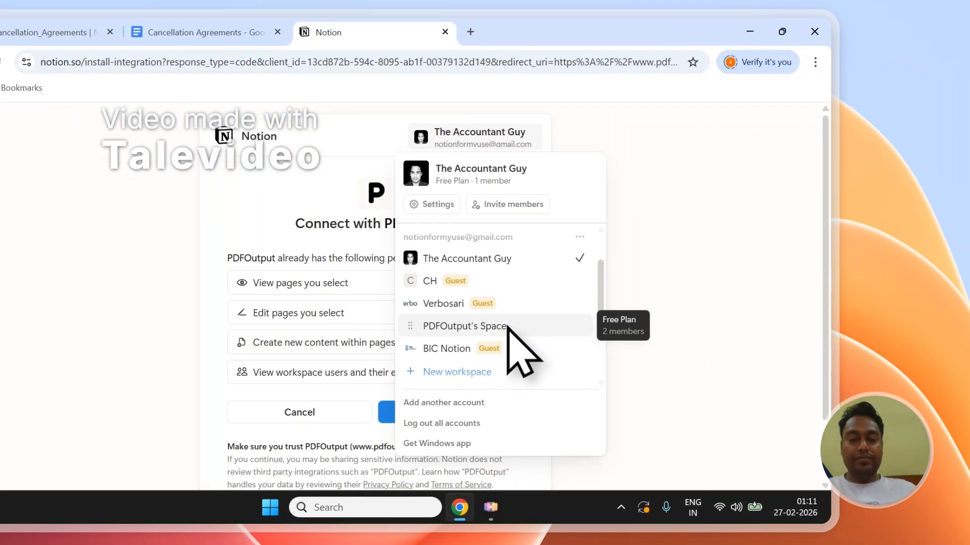
pyautogui.click(508, 327)
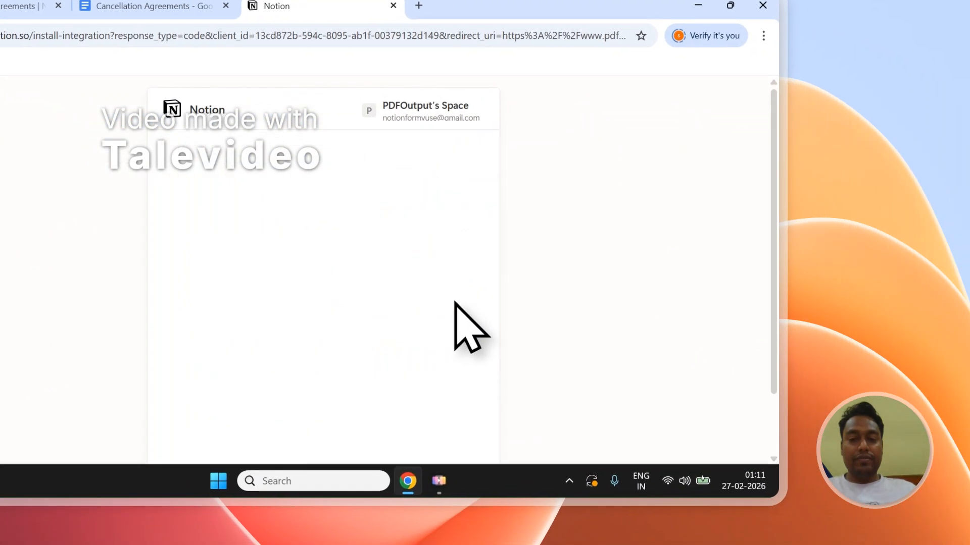
# Select the Cancellation_Agreements database as an accessible page for PDFOutput and allow access
pyautogui.click(479, 418)
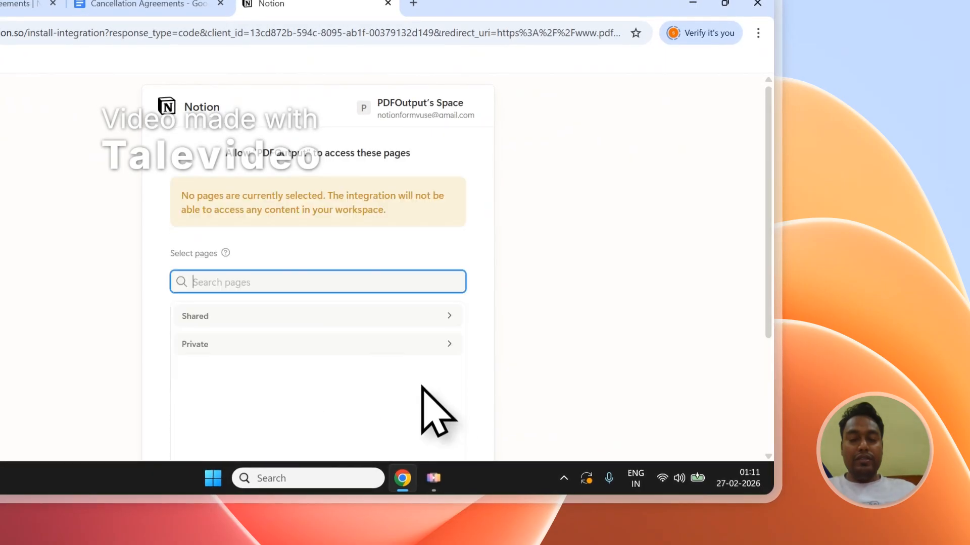
pyautogui.rightClick(251, 286)
pyautogui.click(255, 301)
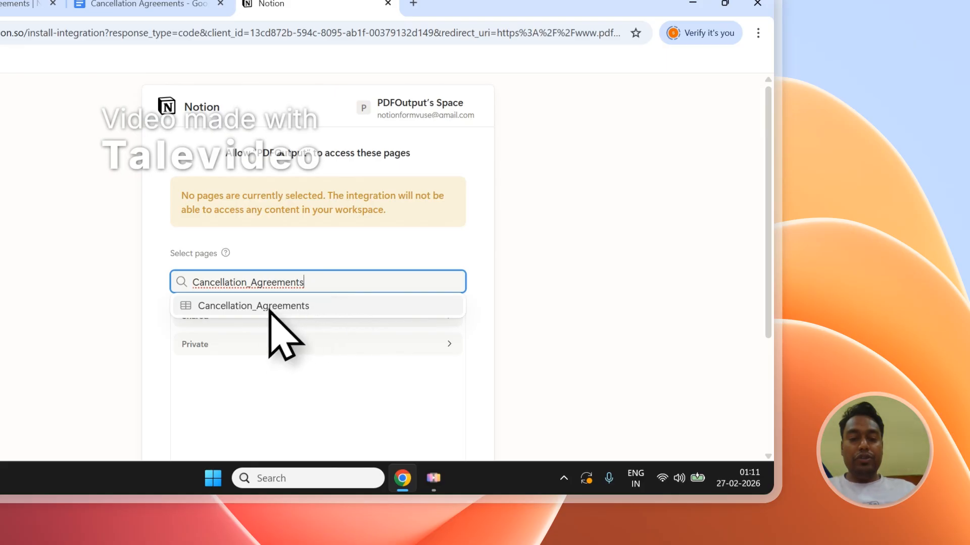
pyautogui.click(263, 306)
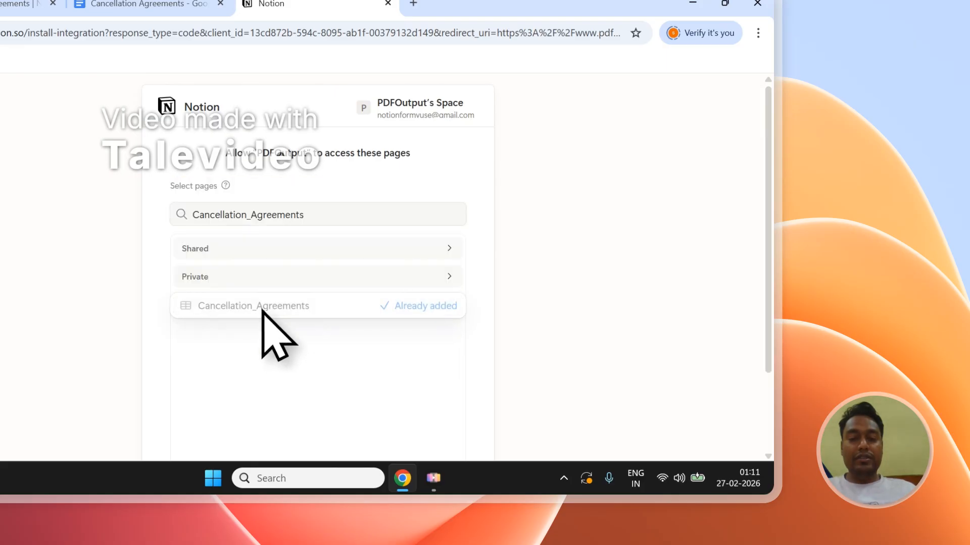
pyautogui.scroll(-3, 438, 207)
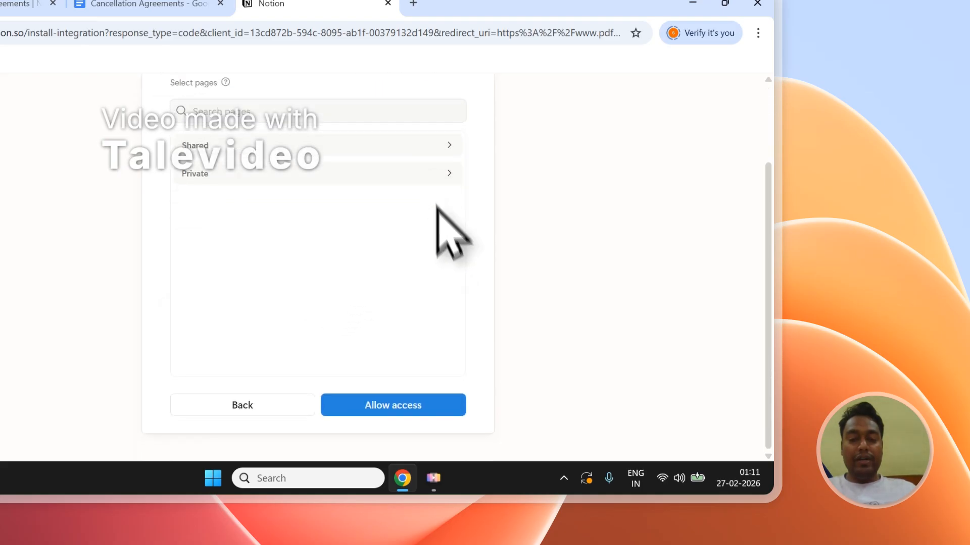
pyautogui.click(427, 406)
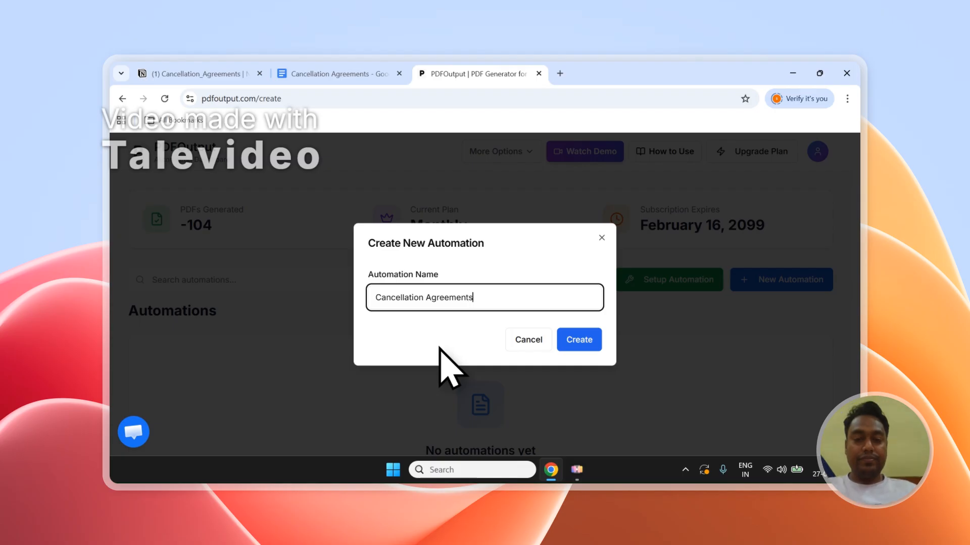
# Create an automation named Cancellation Agreements with the Cancellation_Agreements Notion database connected, and open its Google document options
pyautogui.click(561, 338)
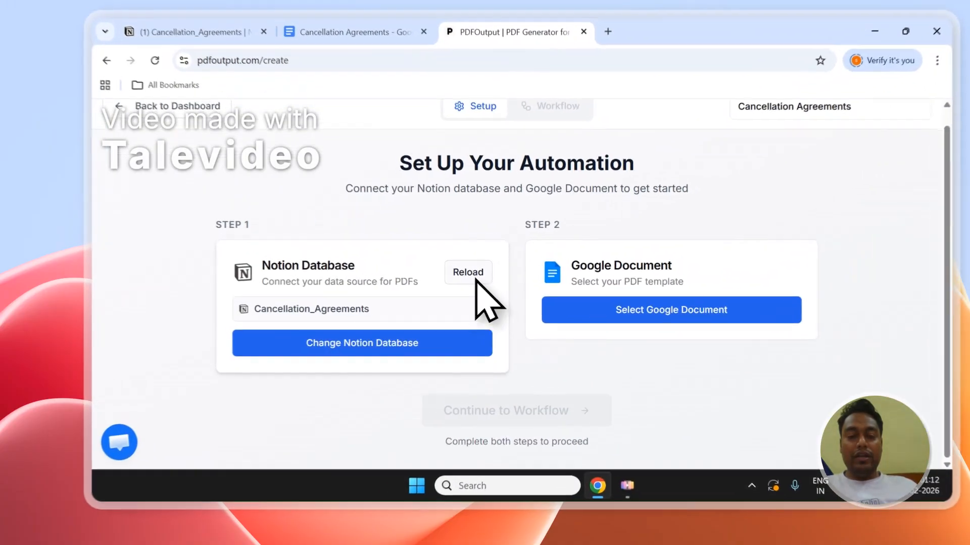
pyautogui.click(439, 285)
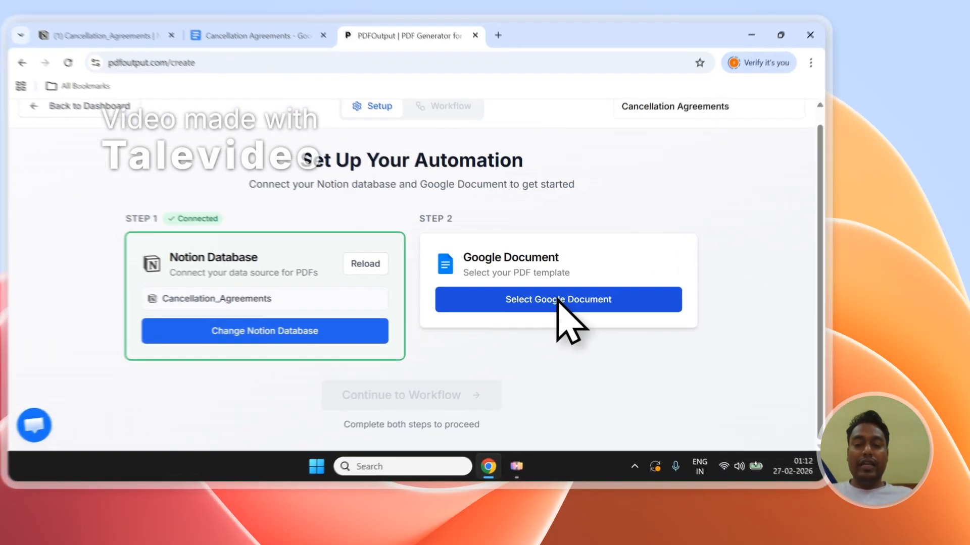
pyautogui.click(618, 316)
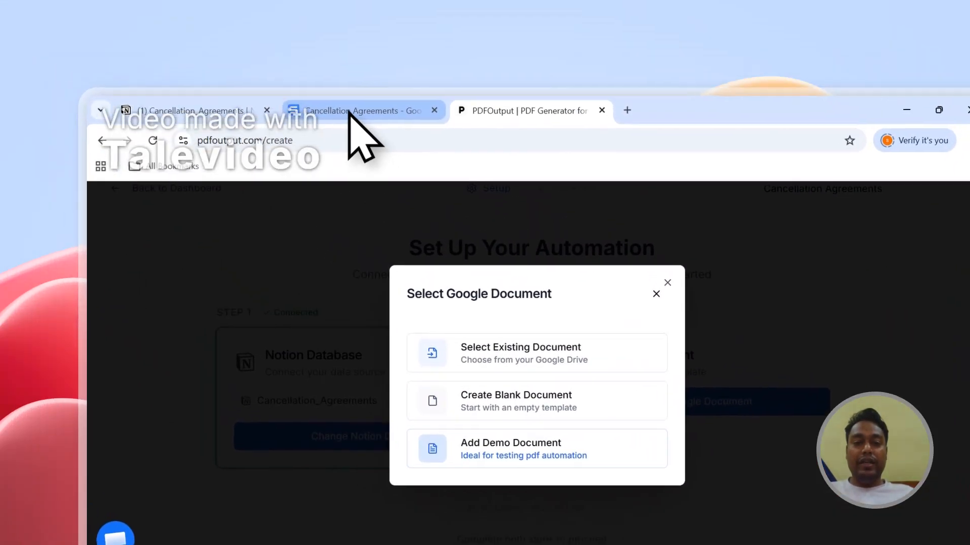
# Switch to Google Docs, collapse the document outline and review the placeholders throughout the Cancellation Agreements template
pyautogui.click(354, 117)
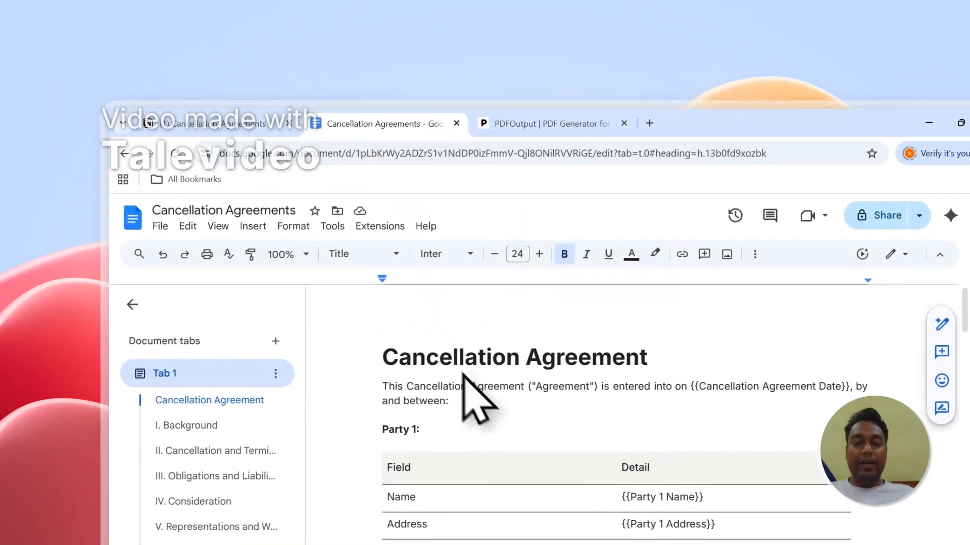
pyautogui.click(134, 305)
pyautogui.scroll(-5, 538, 384)
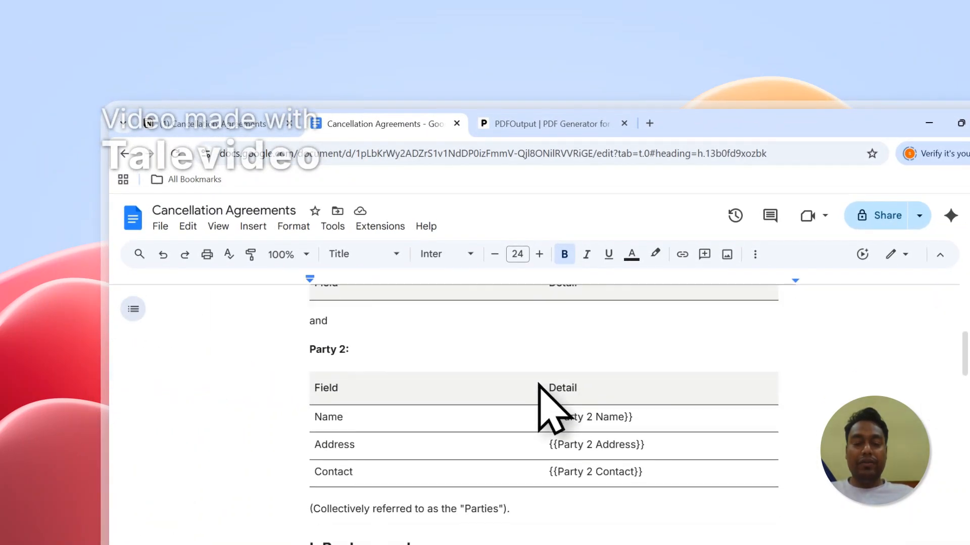
pyautogui.scroll(-15, 538, 384)
pyautogui.scroll(10, 538, 383)
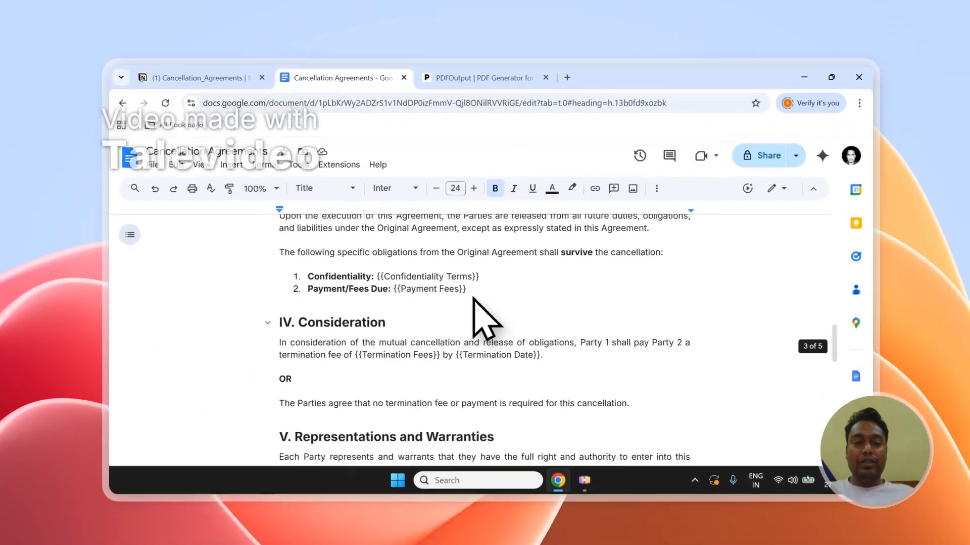
pyautogui.scroll(10, 485, 318)
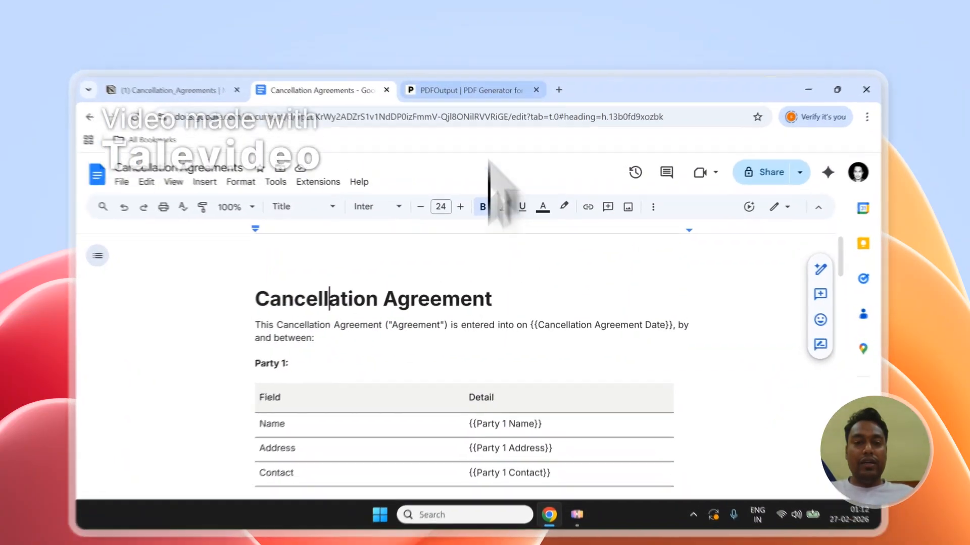
# Switch back to PDFOutput and select the existing Cancellation Agreements document from Google Drive for the automation
pyautogui.click(475, 74)
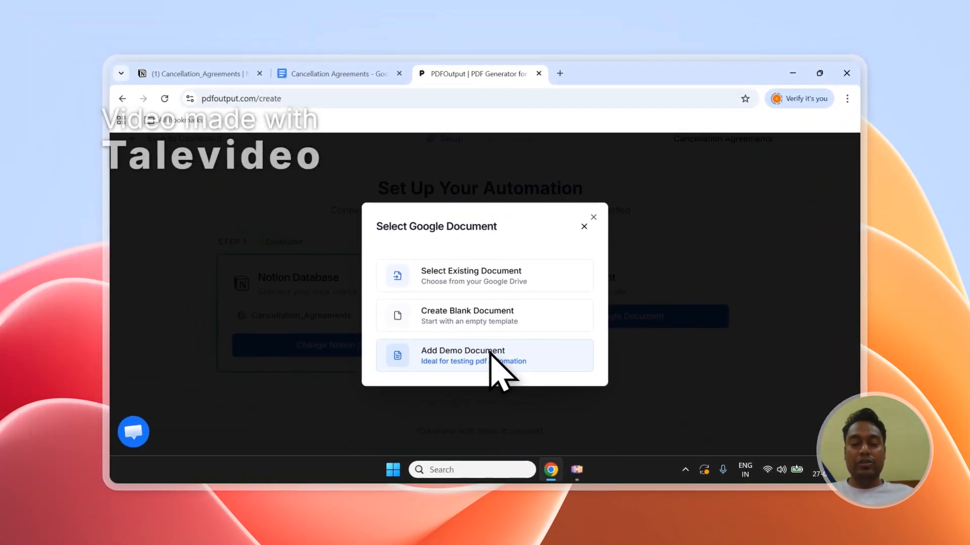
pyautogui.click(445, 274)
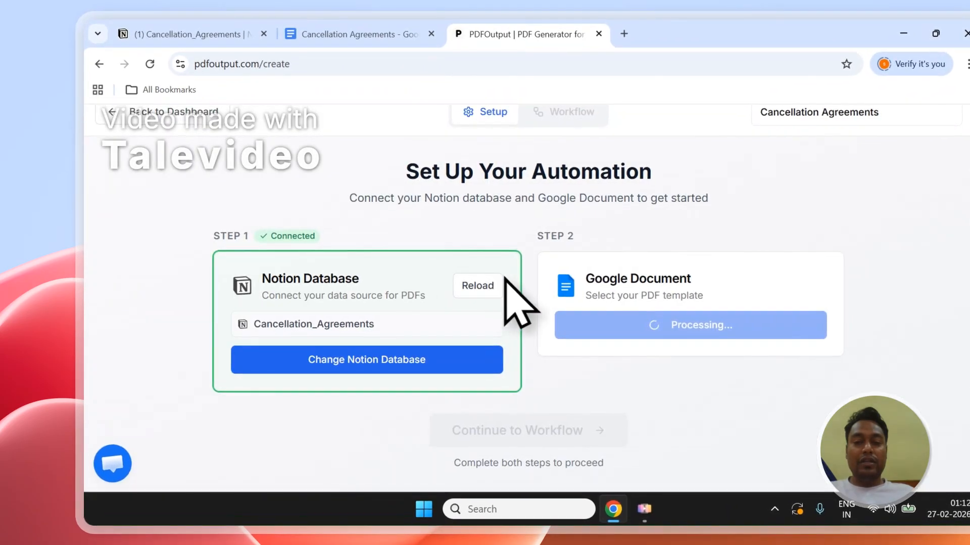
pyautogui.click(334, 34)
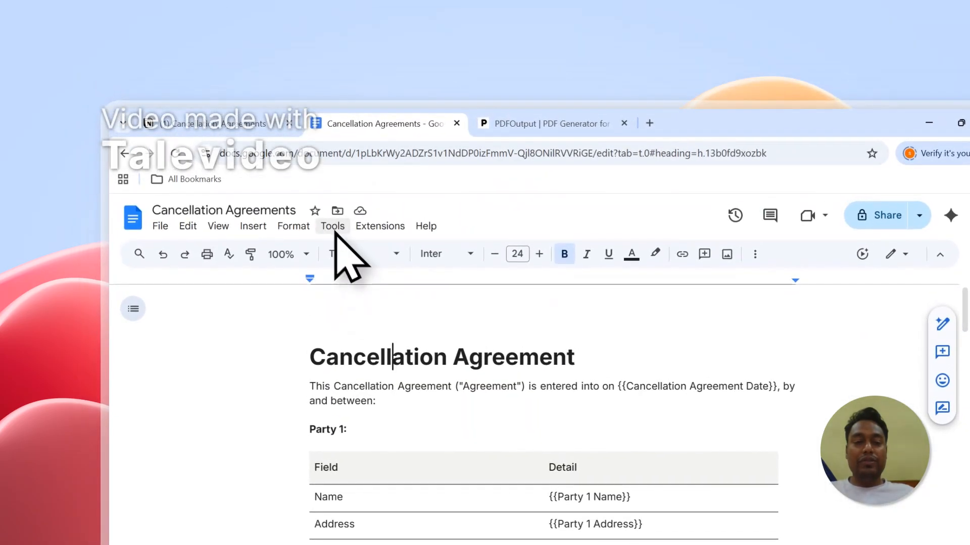
pyautogui.click(581, 121)
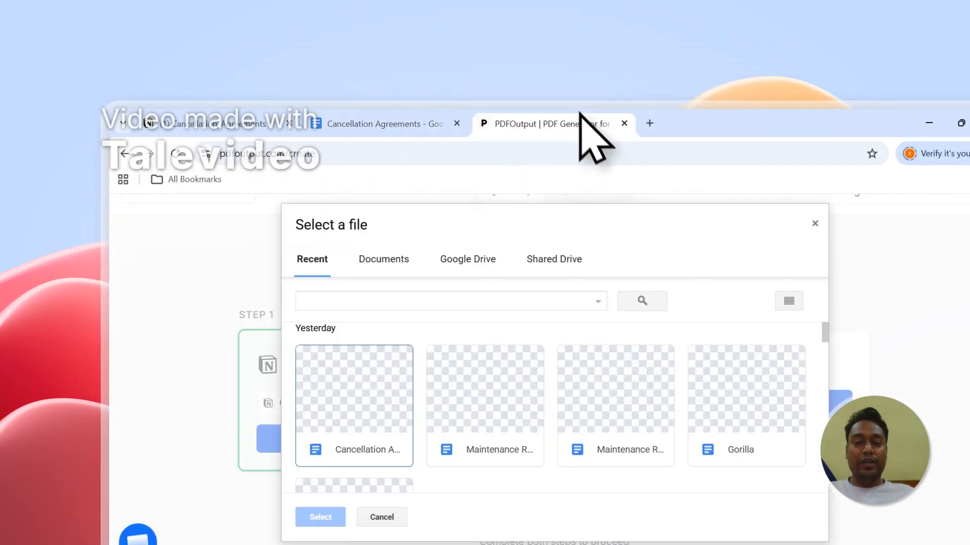
pyautogui.click(381, 258)
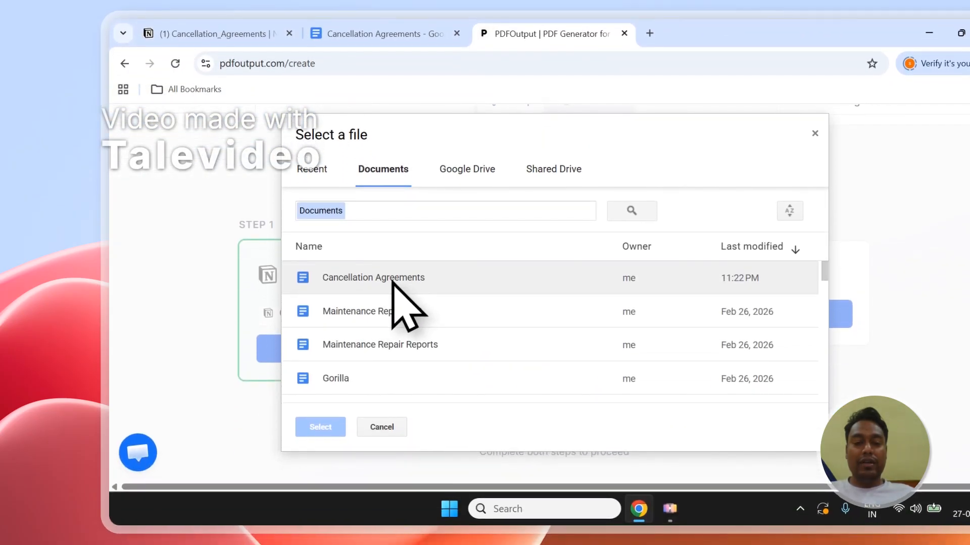
pyautogui.click(326, 427)
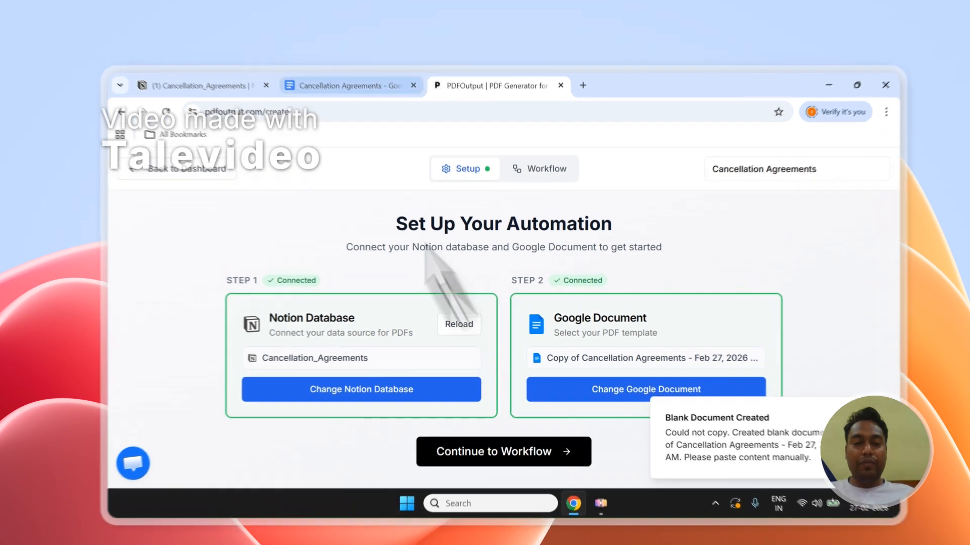
# Copy the entire content of the original Cancellation Agreements document in Google Docs and return to PDFOutput
pyautogui.click(328, 74)
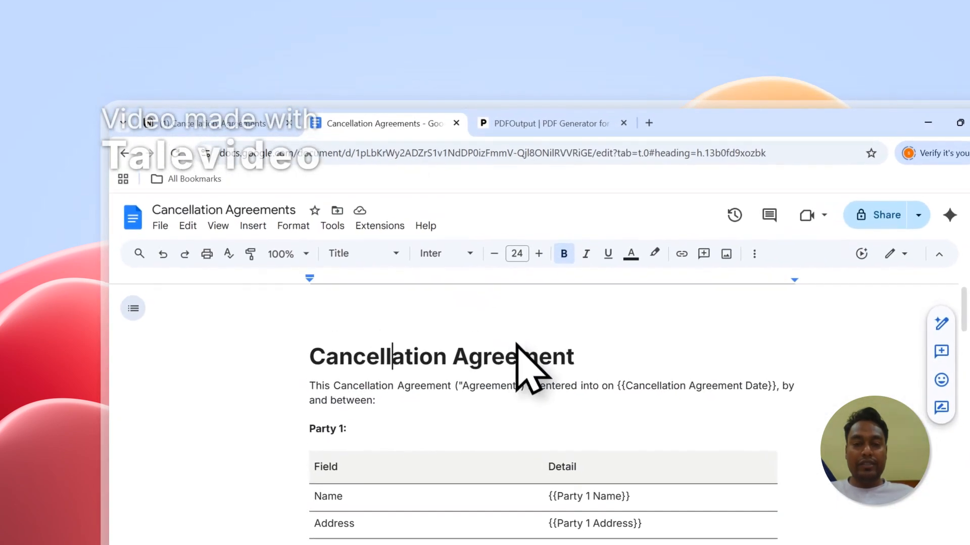
pyautogui.moveTo(317, 362); pyautogui.dragTo(512, 352)
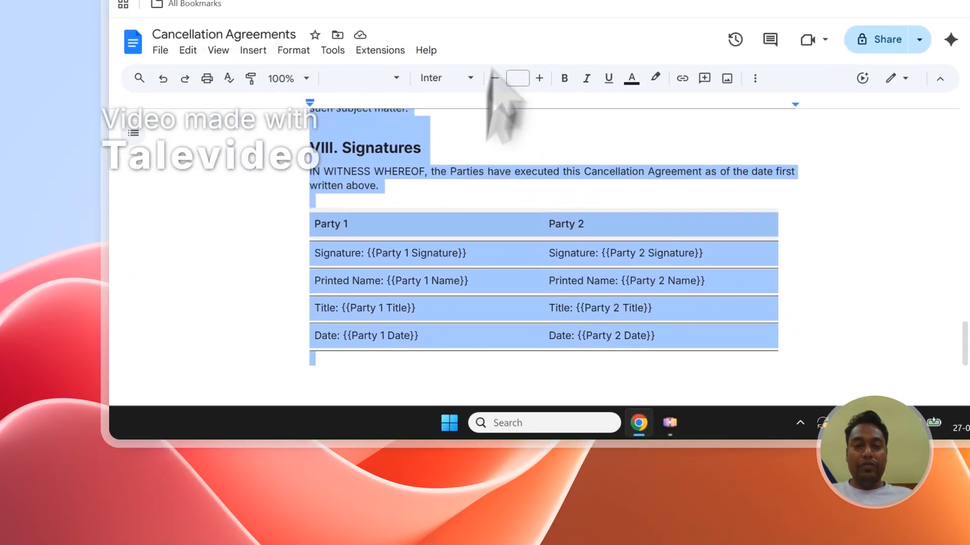
pyautogui.click(541, 98)
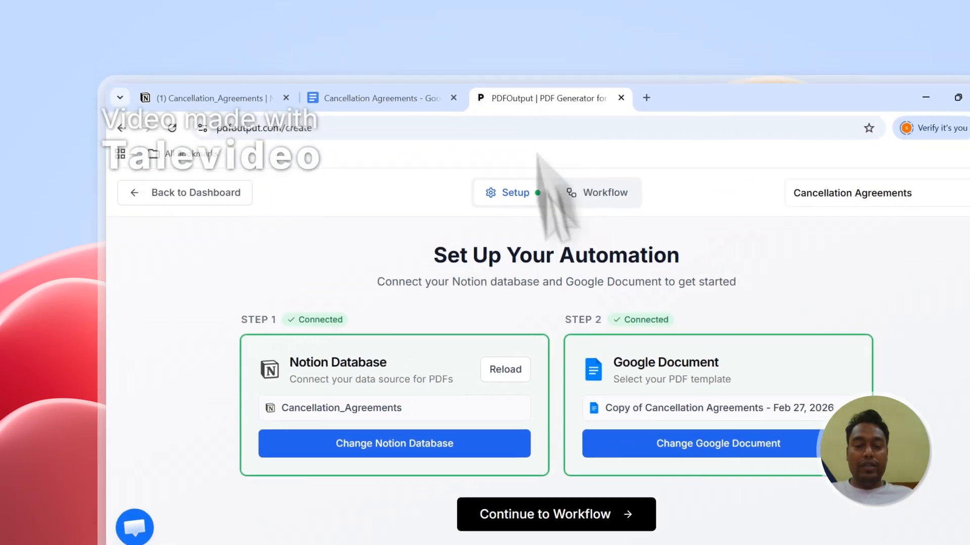
# Continue to the workflow and paste the copied agreement content into the blank embedded document
pyautogui.click(449, 291)
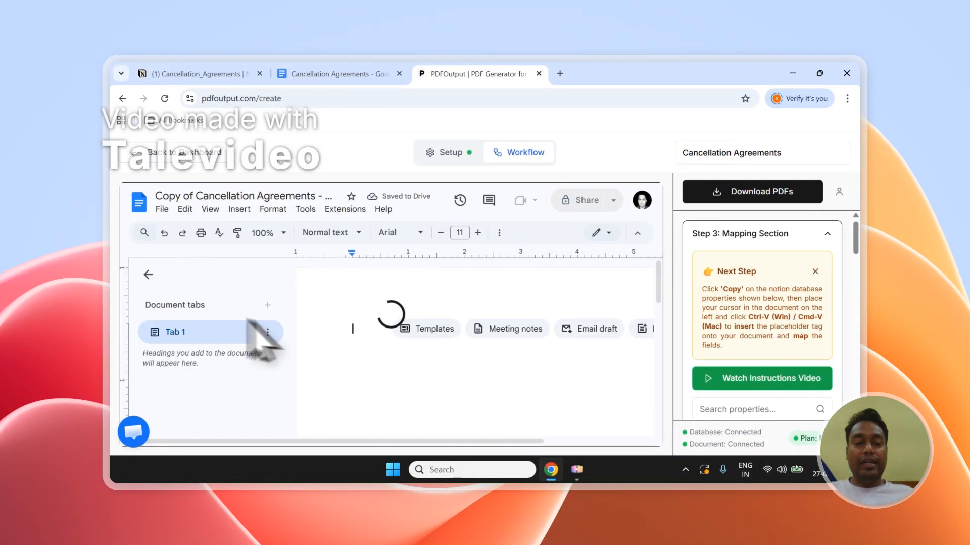
pyautogui.click(148, 274)
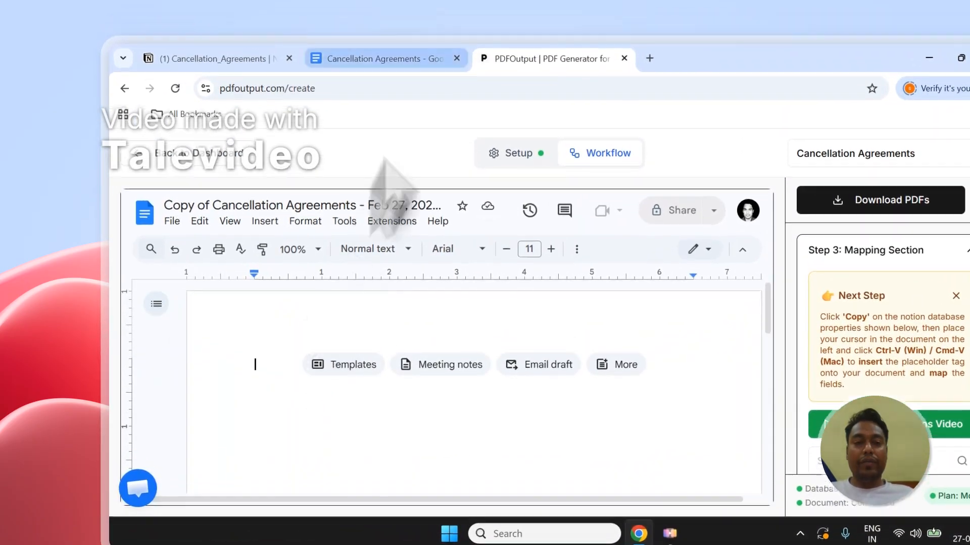
pyautogui.click(378, 36)
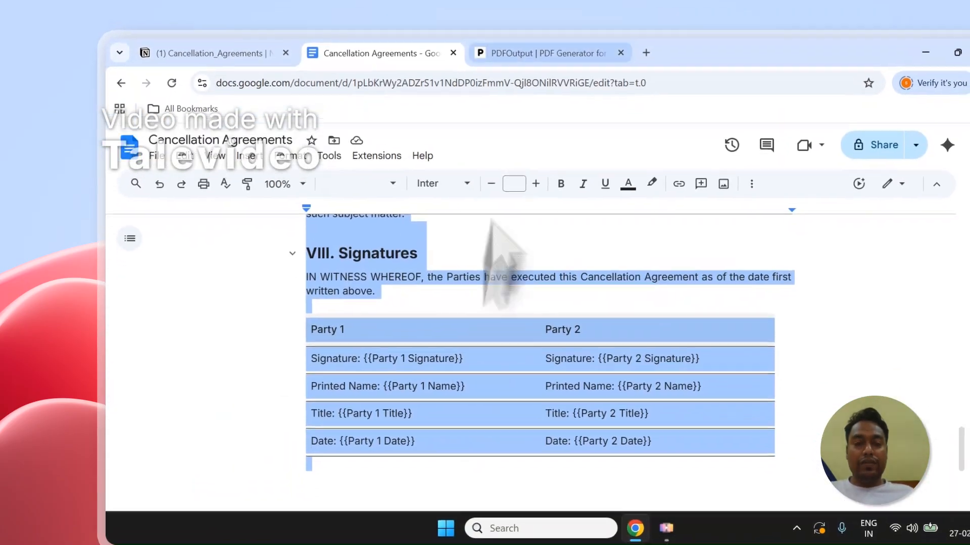
pyautogui.click(510, 53)
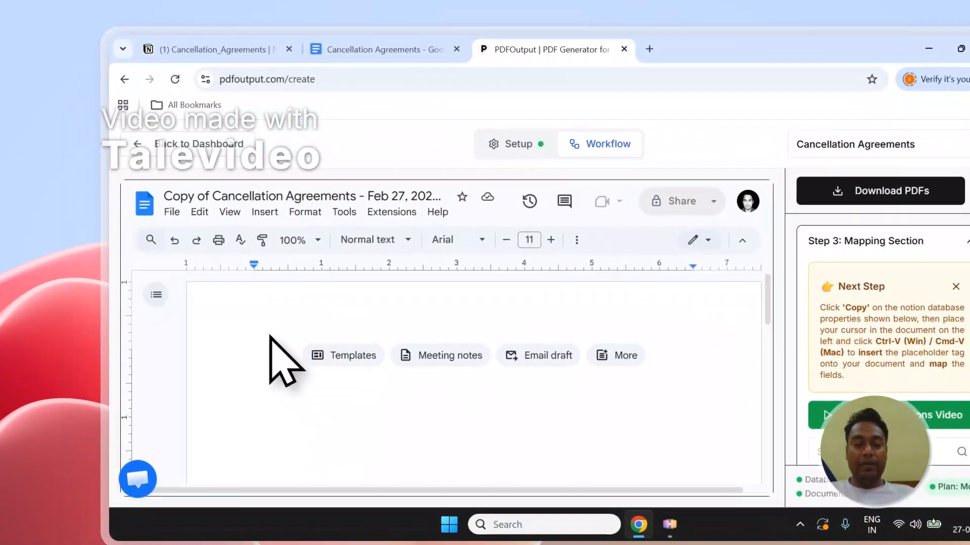
pyautogui.click(270, 335)
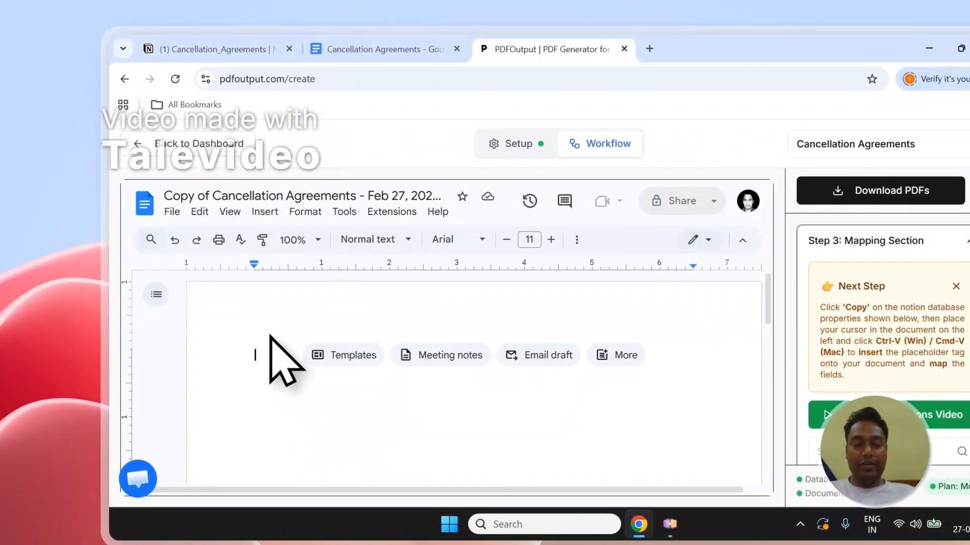
pyautogui.hotkey('ctrl', 'v')
pyautogui.scroll(5, 328, 361)
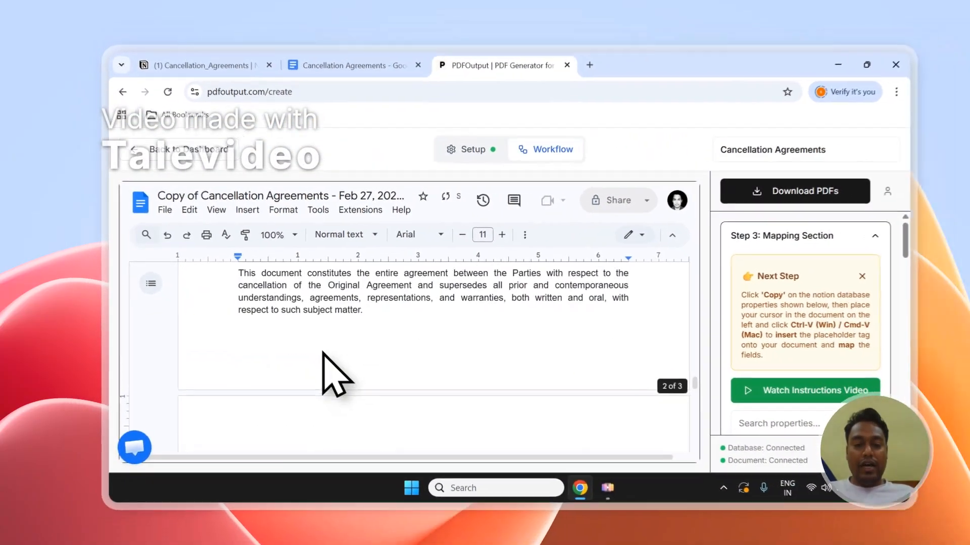
pyautogui.scroll(10, 322, 352)
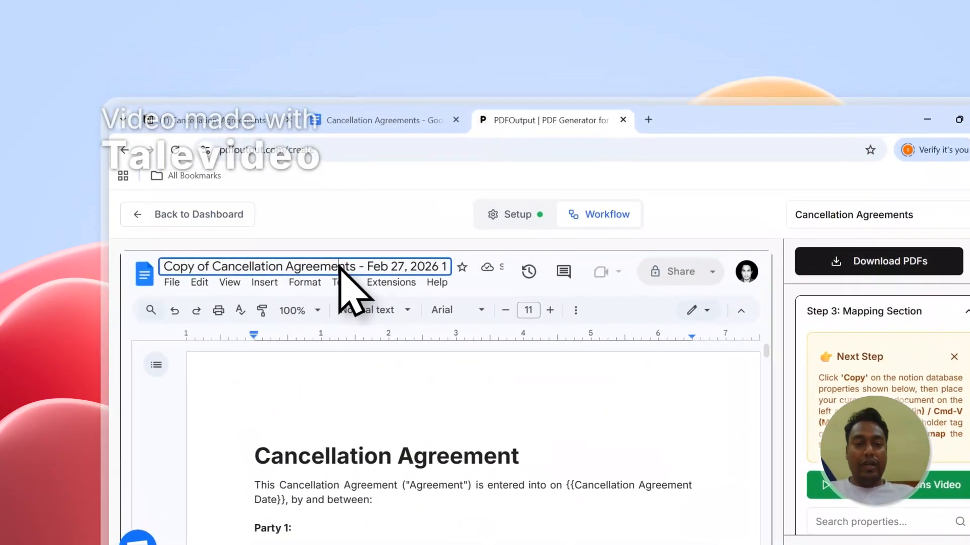
# Rename the embedded document as Cancellation Agreements Template
pyautogui.click(303, 196)
pyautogui.write('Ca')
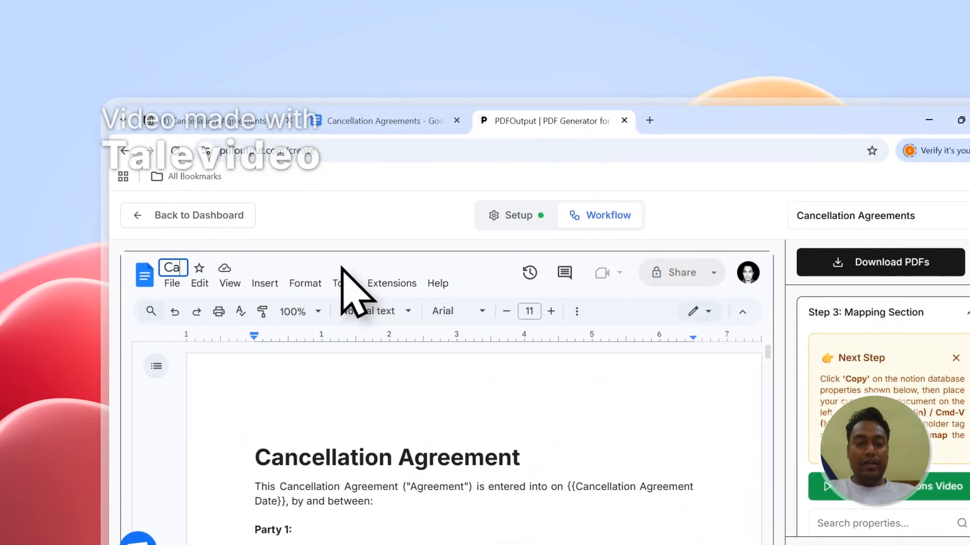
pyautogui.write('ncellation a')
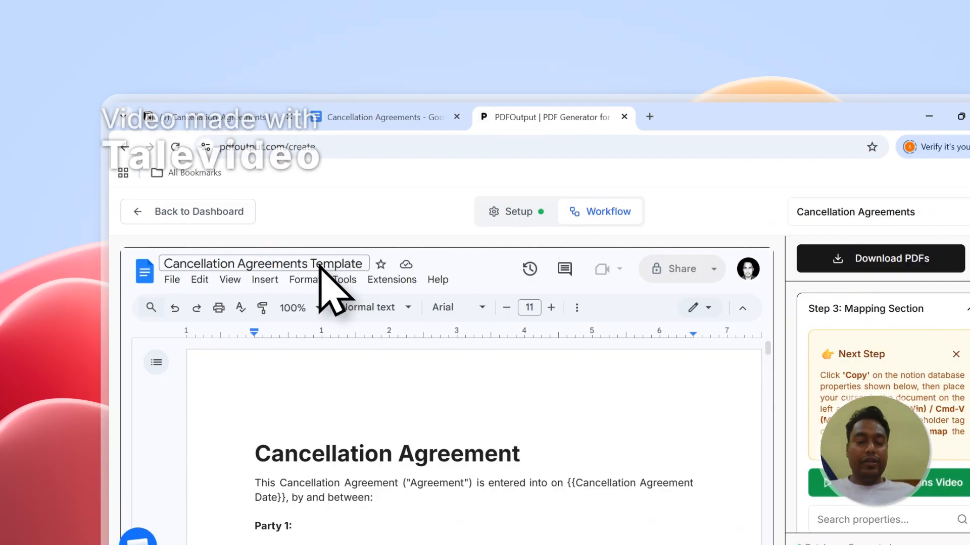
# Highlight the {{Cancellation Agreement Date}} placeholder in the opening paragraph and review the property list in the mapping section
pyautogui.scroll(-3, 399, 391)
pyautogui.scroll(2, 404, 413)
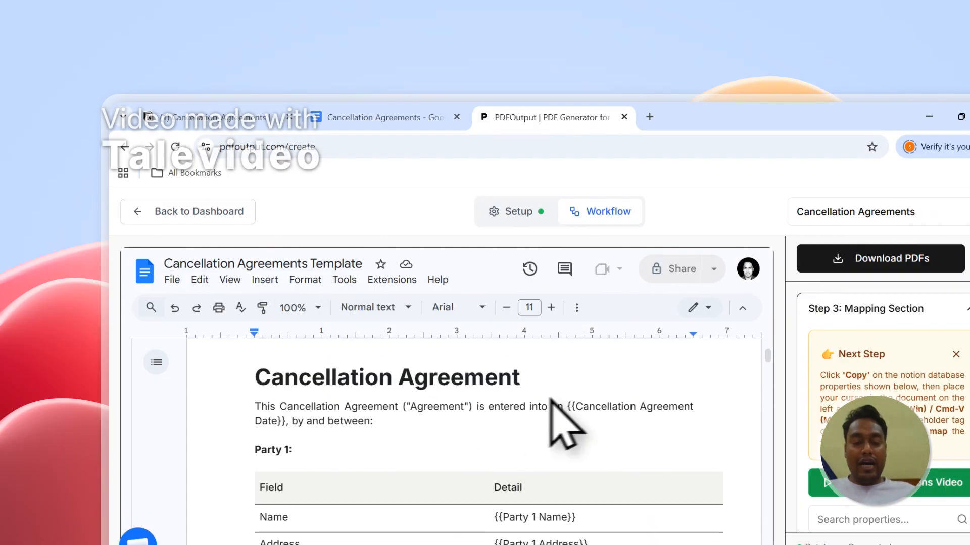
pyautogui.moveTo(571, 412); pyautogui.dragTo(579, 433)
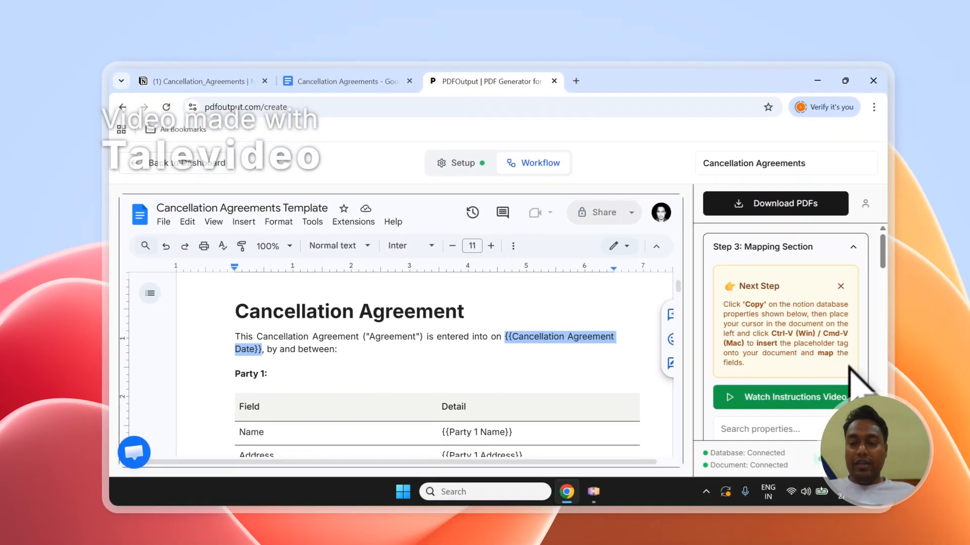
pyautogui.scroll(-3, 822, 269)
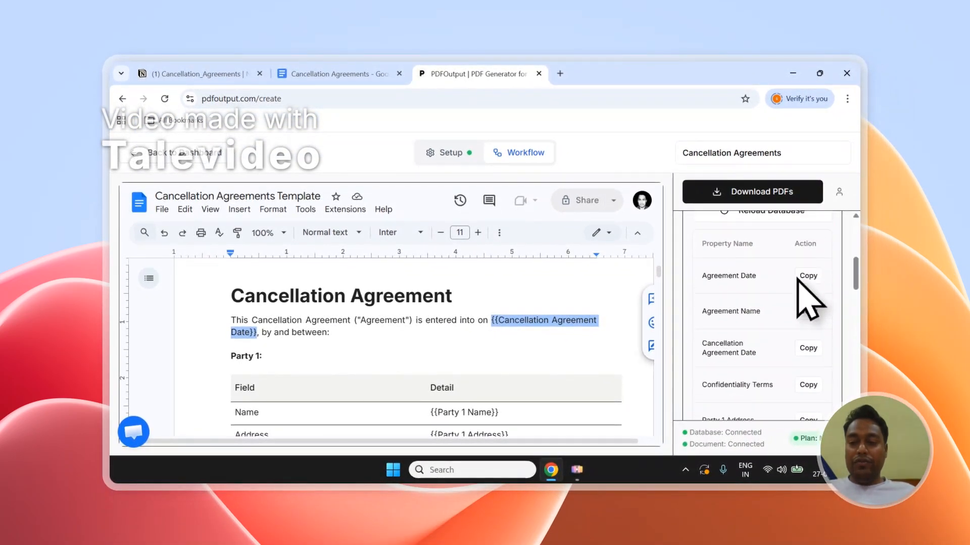
pyautogui.scroll(-1, 797, 279)
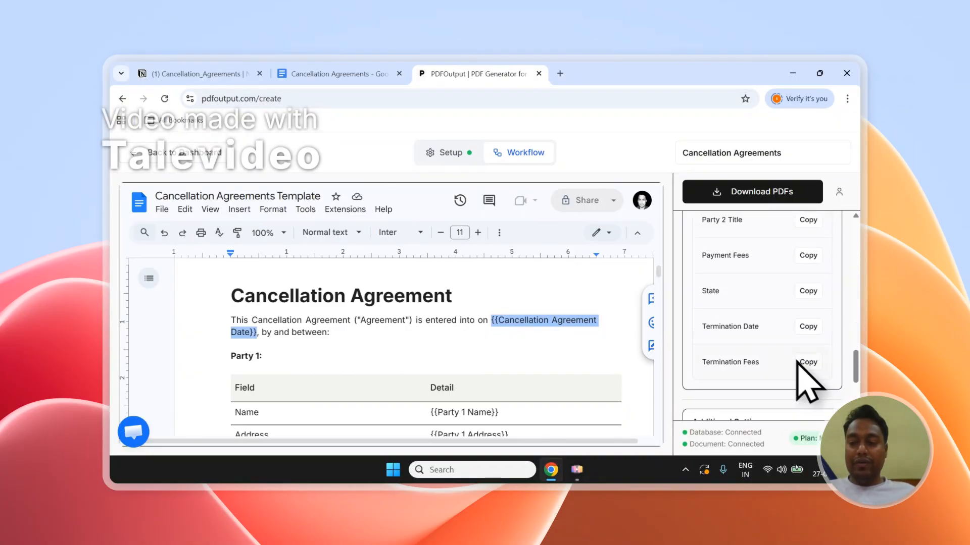
# Switch to Notion, collapse the sidebar to check the Cancellation_Agreements columns, and return to PDFOutput
pyautogui.click(212, 74)
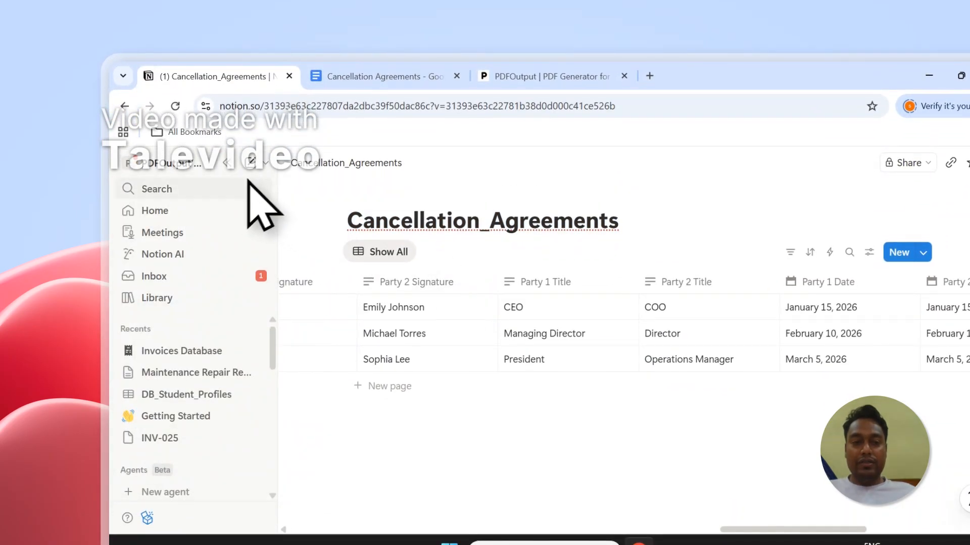
pyautogui.click(226, 163)
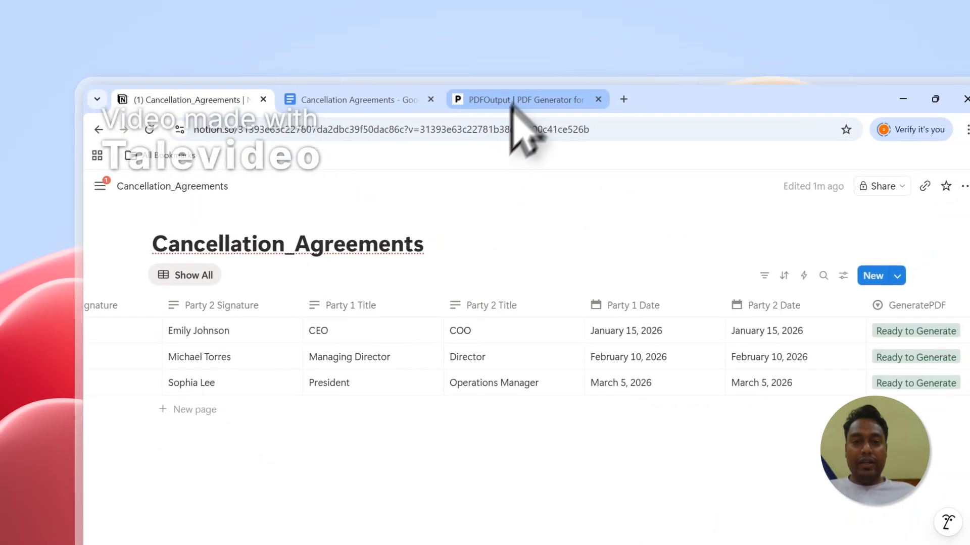
pyautogui.click(546, 76)
# Replace the date placeholder in the opening paragraph with the tag copied from the Cancellation Agreement Date property
pyautogui.scroll(10, 889, 414)
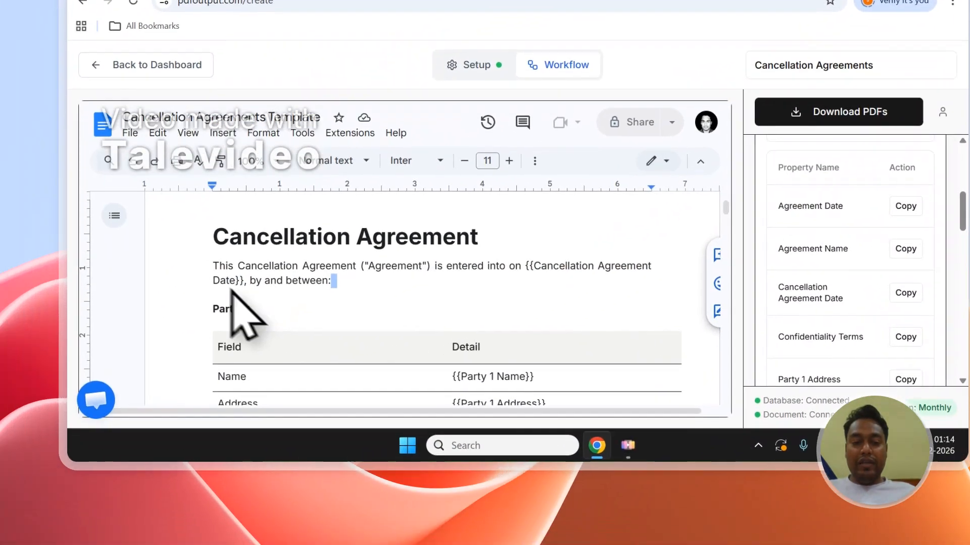
pyautogui.click(50, 378)
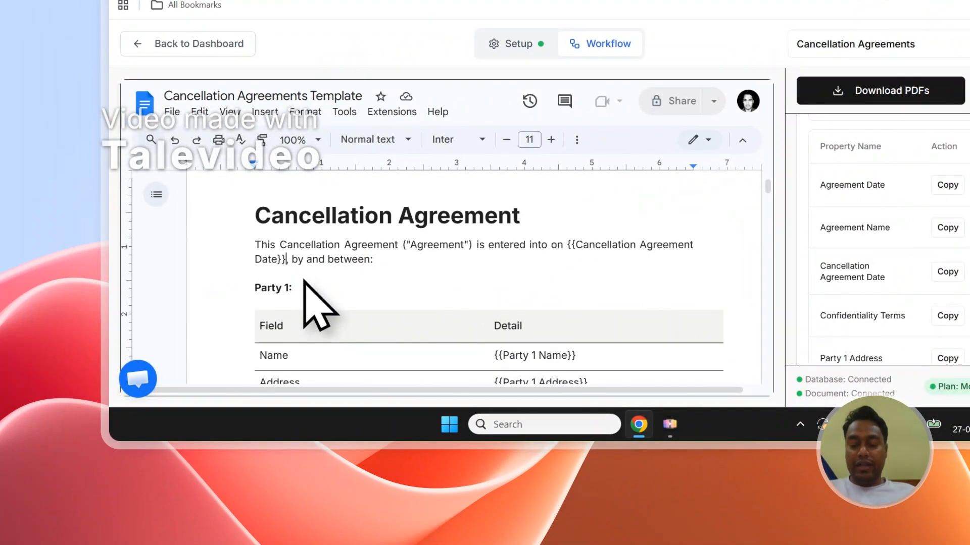
pyautogui.press('BackSpace')
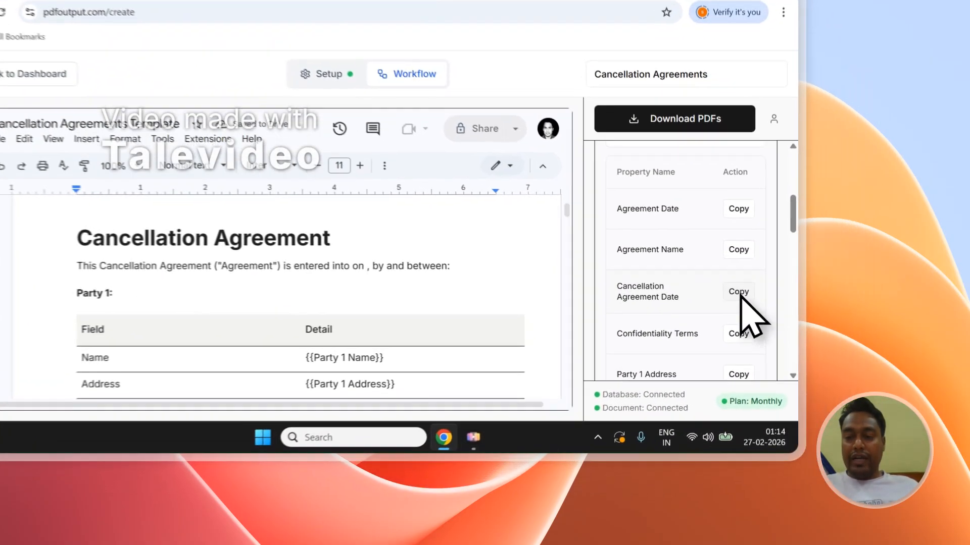
pyautogui.click(808, 343)
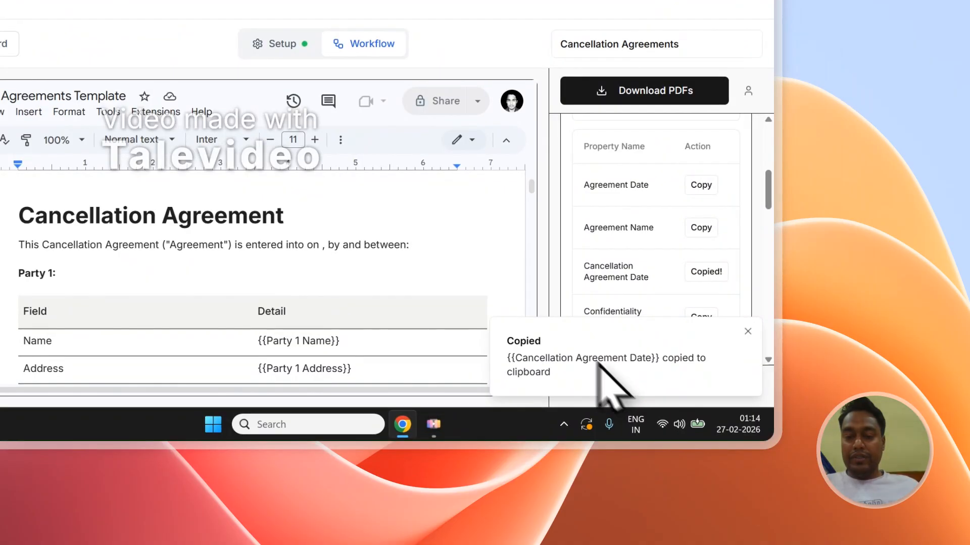
pyautogui.click(323, 246)
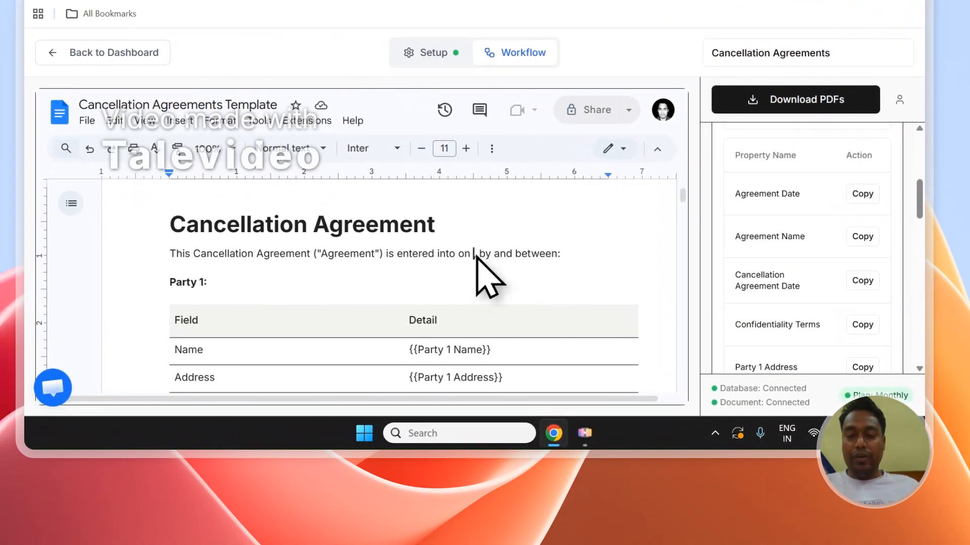
pyautogui.hotkey('ctrl', 'v')
pyautogui.scroll(3, 810, 281)
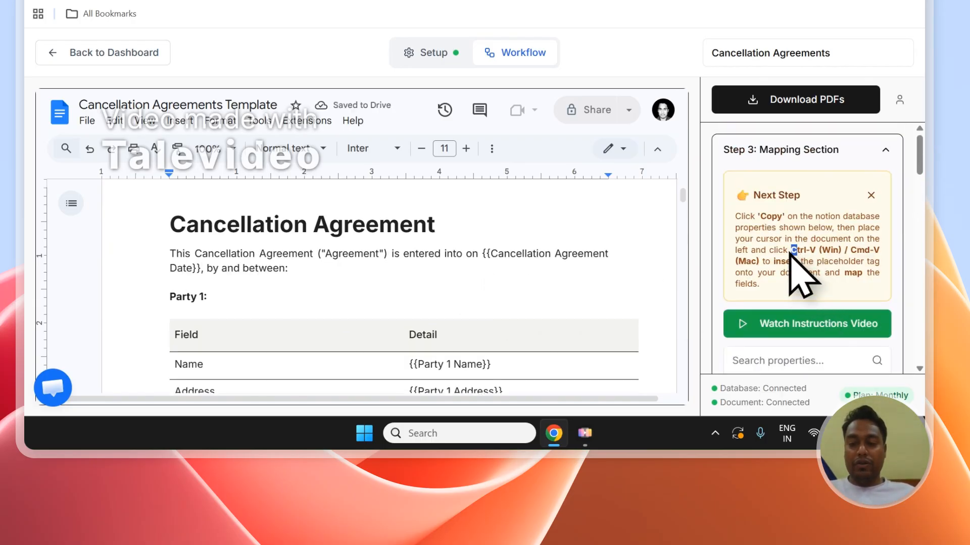
# Search the properties for Name and replace the Name placeholder in the Party 1 table with the copied Party 1 Name tag
pyautogui.scroll(-3, 420, 277)
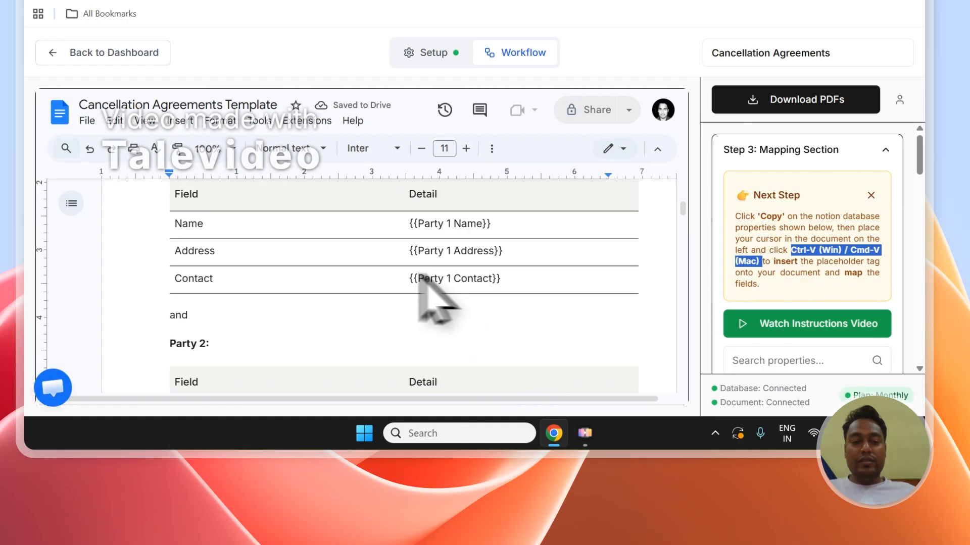
pyautogui.click(497, 226)
pyautogui.scroll(-2, 782, 354)
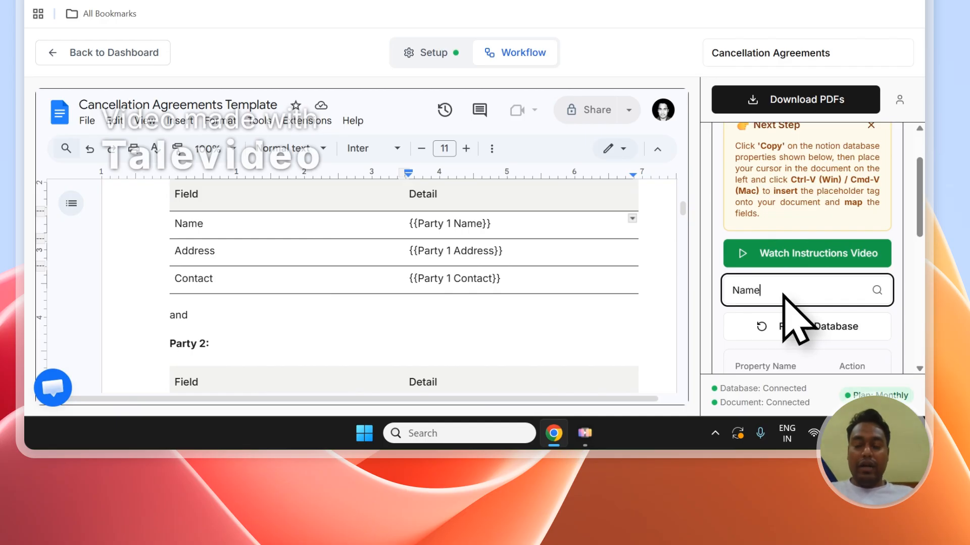
pyautogui.scroll(-5, 785, 298)
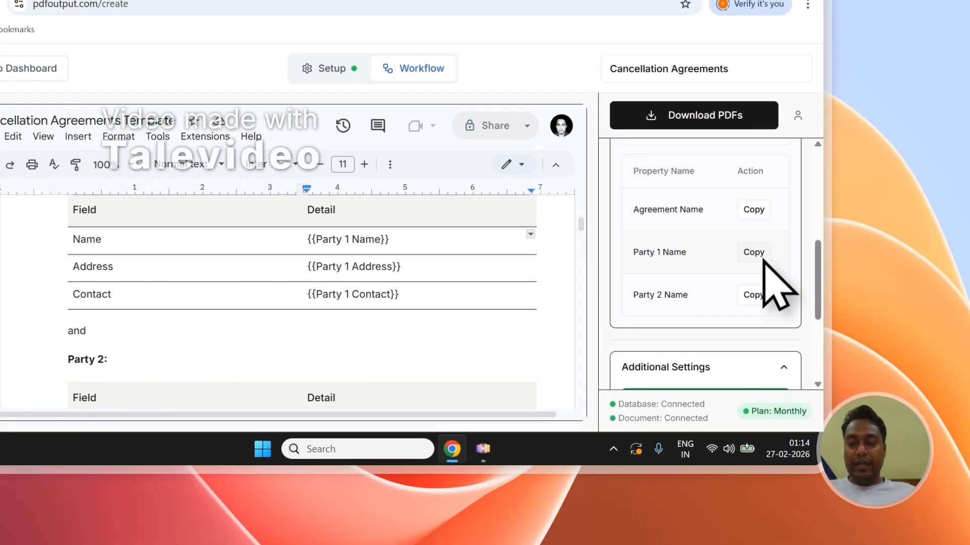
pyautogui.click(760, 254)
pyautogui.moveTo(389, 240); pyautogui.dragTo(307, 242)
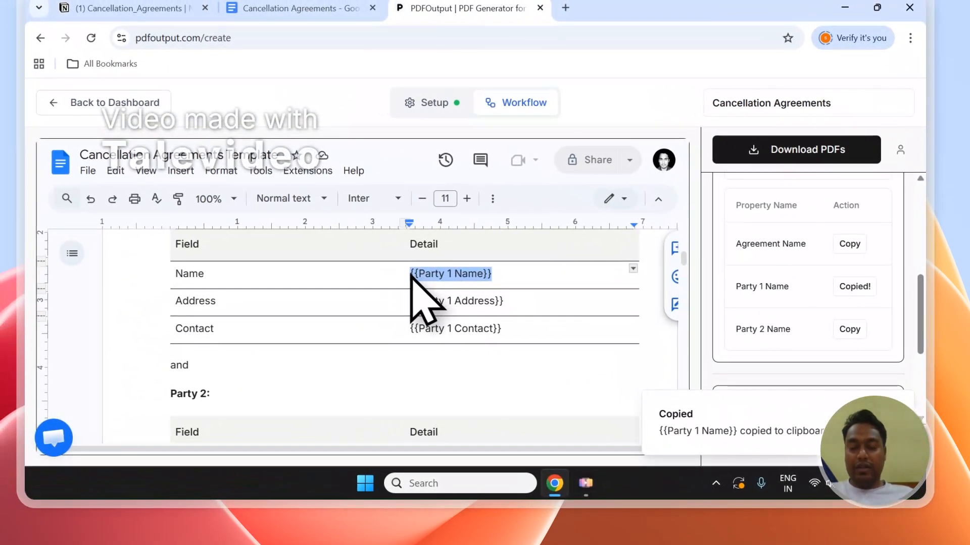
pyautogui.press('BackSpace')
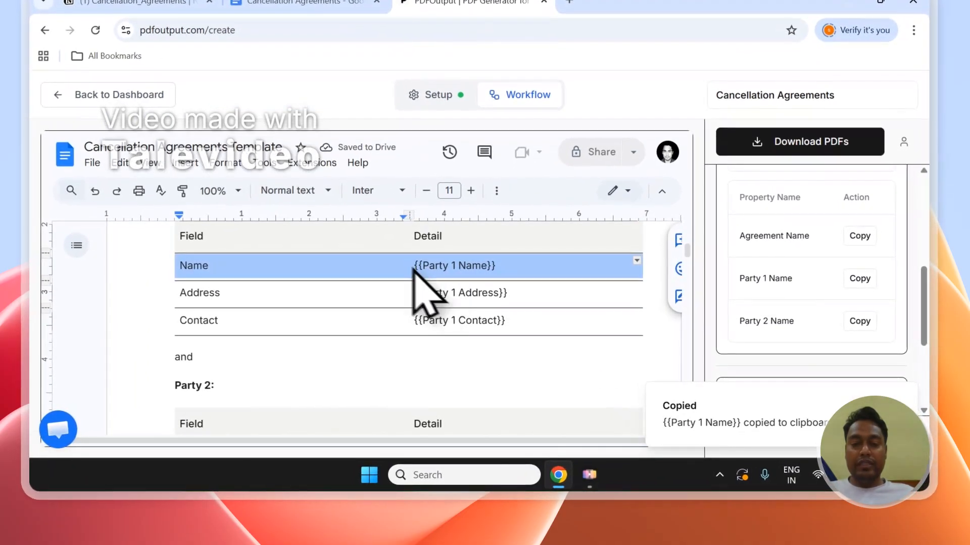
# Highlight the {{Party 1 Address}} and {{Party 1 Contact}} placeholders in the Party 1 table to review them
pyautogui.click(515, 322)
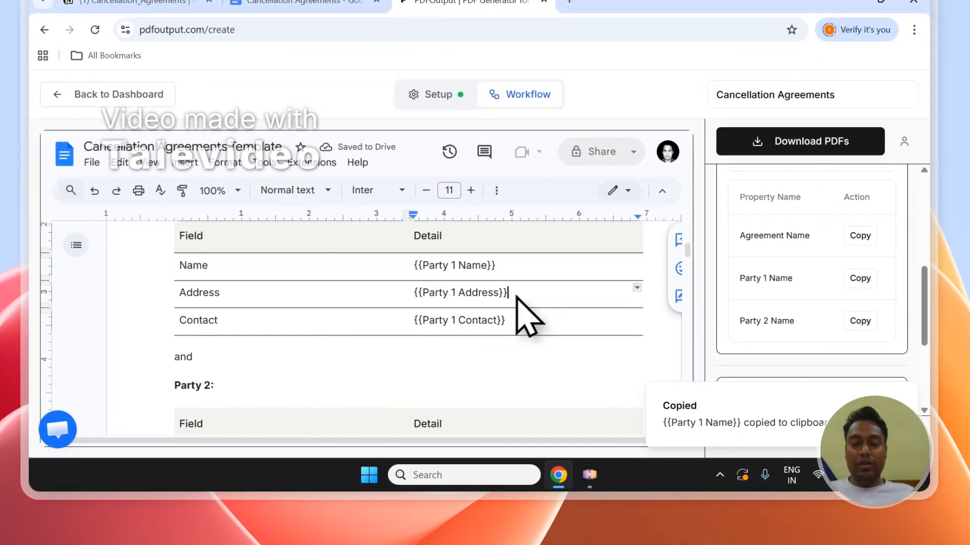
pyautogui.moveTo(517, 298); pyautogui.dragTo(414, 298)
pyautogui.moveTo(472, 320); pyautogui.dragTo(509, 320)
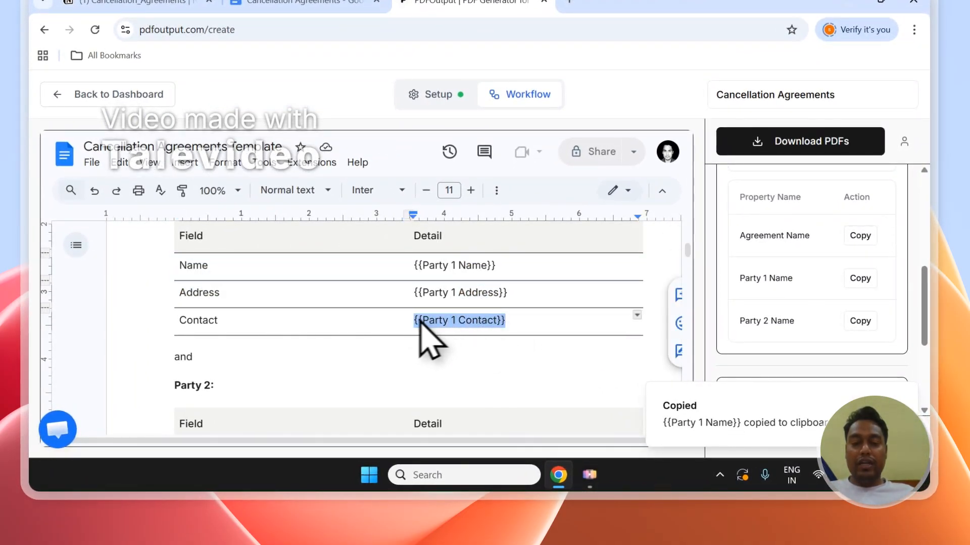
# Bold the {{Agreement Name}} and {{Agreement Date}} placeholders in the Background section
pyautogui.scroll(-5, 383, 344)
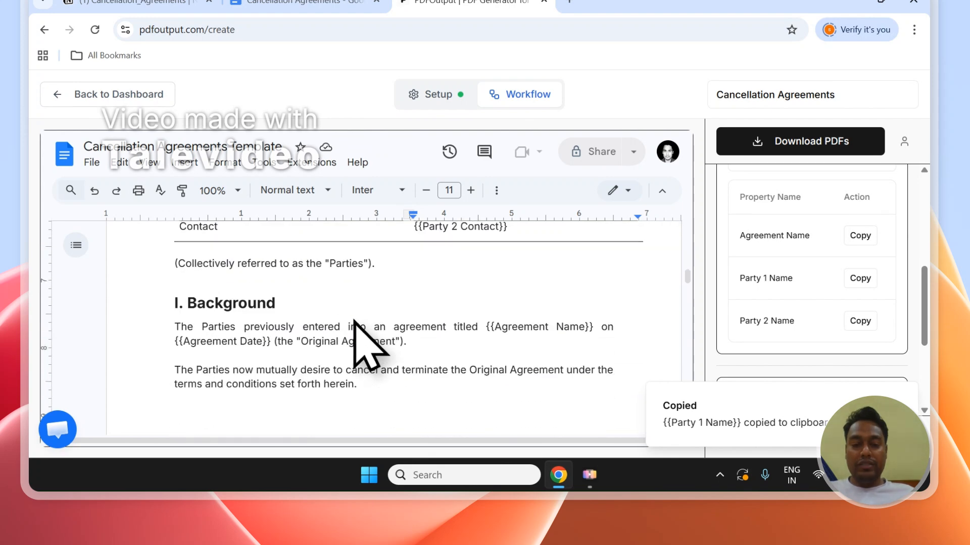
pyautogui.scroll(-1, 368, 345)
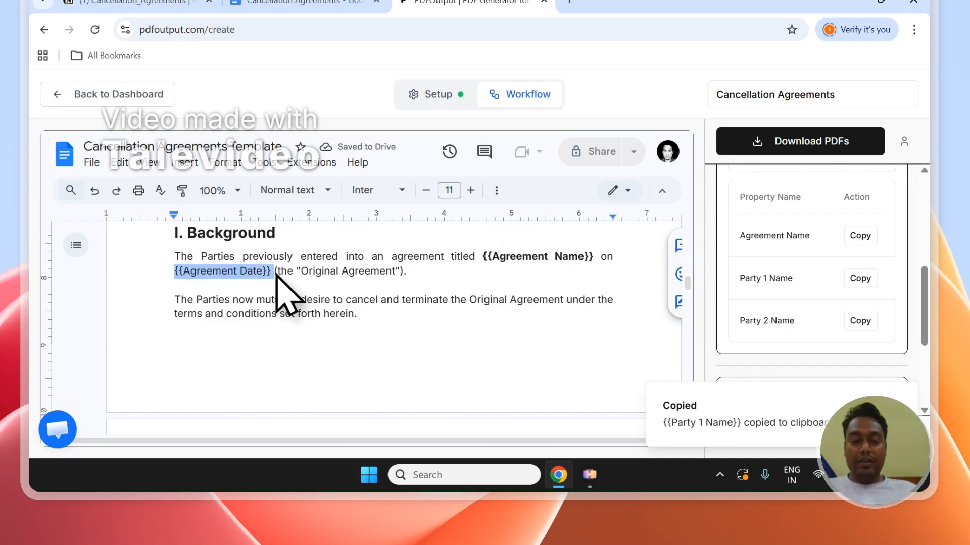
pyautogui.scroll(-5, 498, 346)
pyautogui.scroll(2, 483, 316)
pyautogui.scroll(-2, 484, 307)
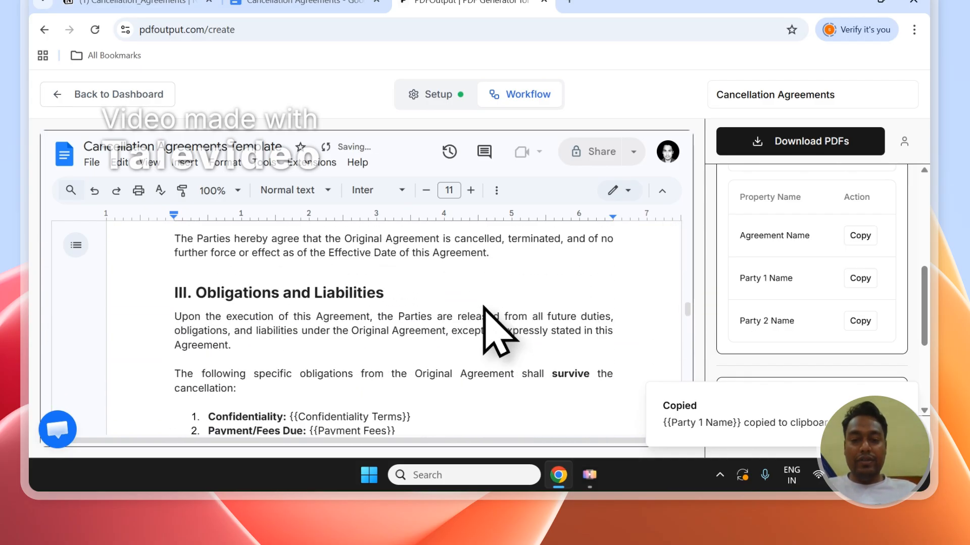
# Bold the {{Confidentiality Terms}} and {{Payment Fees}} placeholders in the Obligations and Liabilities section
pyautogui.scroll(-3, 484, 307)
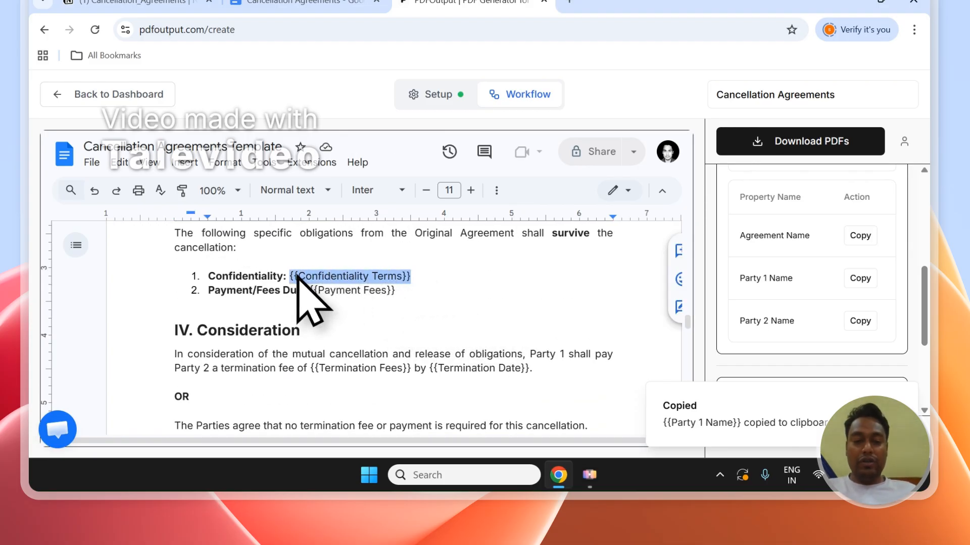
pyautogui.hotkey('ctrl', 'shift', 'Left')
pyautogui.hotkey('ctrl', 'shift', 'Left')
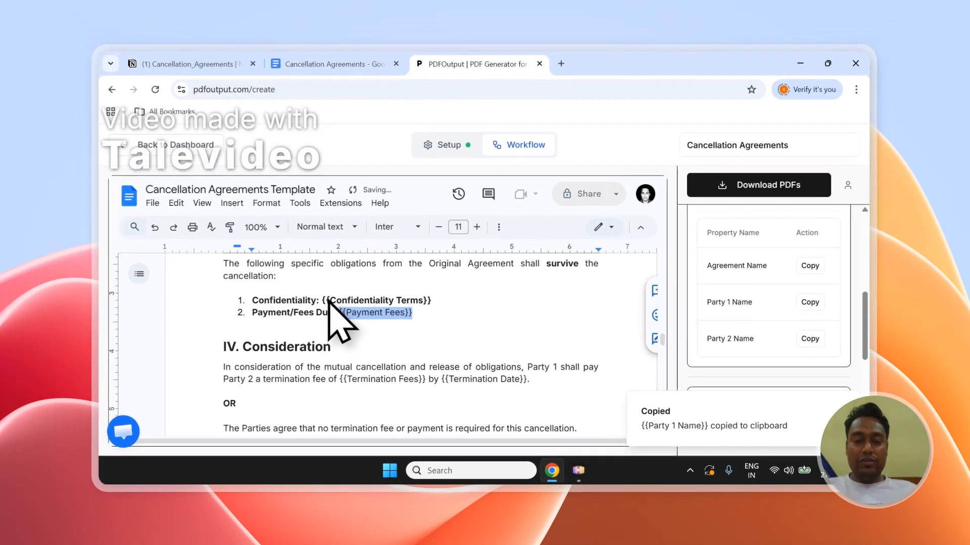
pyautogui.hotkey('ctrl', 'b')
pyautogui.press('Down')
# Bold the {{Termination Fees}} and {{Termination Date}} placeholders in the Consideration section
pyautogui.scroll(-1, 339, 318)
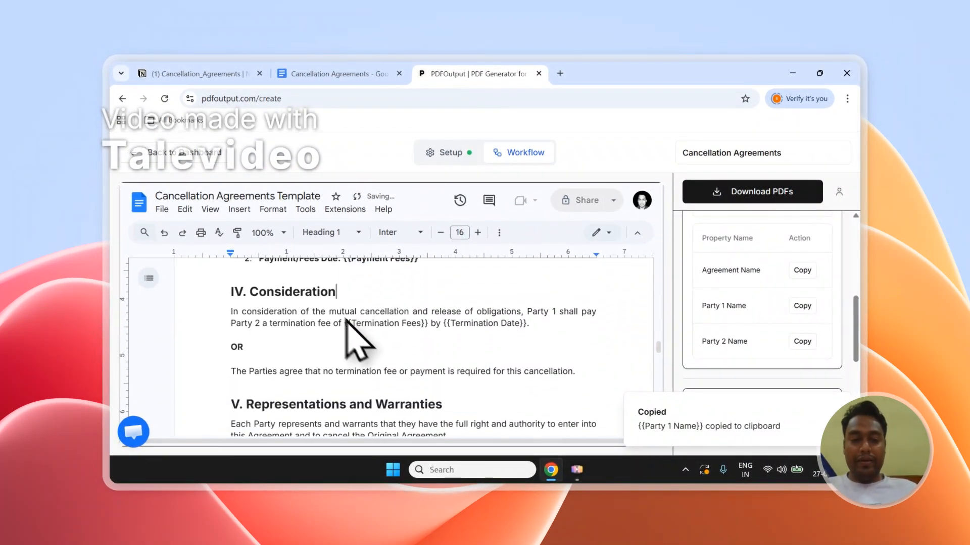
pyautogui.moveTo(345, 323); pyautogui.dragTo(407, 323)
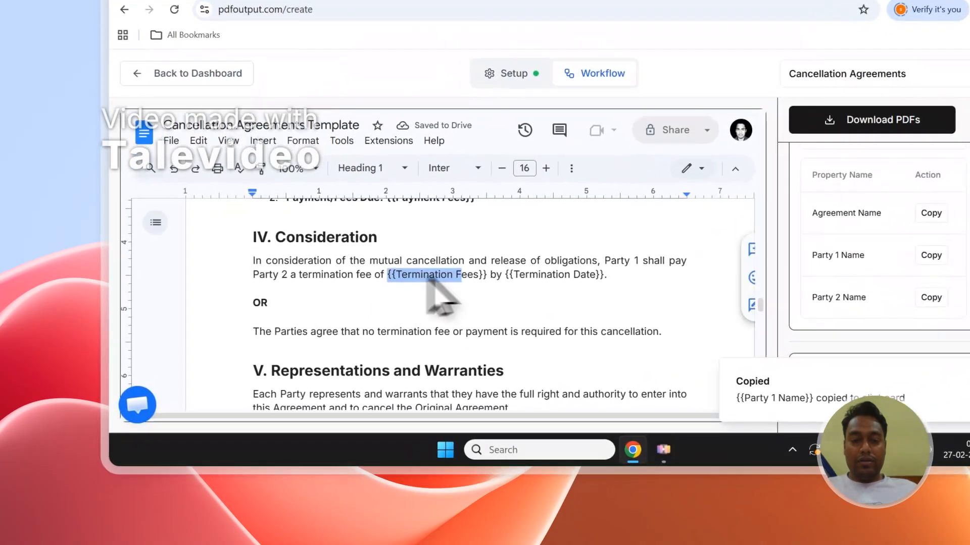
pyautogui.moveTo(429, 279); pyautogui.dragTo(490, 274)
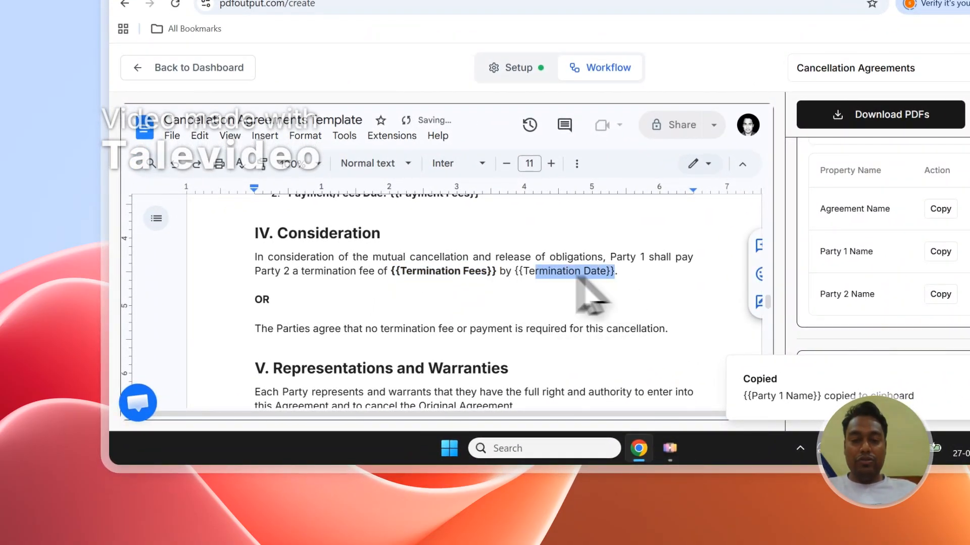
pyautogui.hotkey('ctrl', 'b')
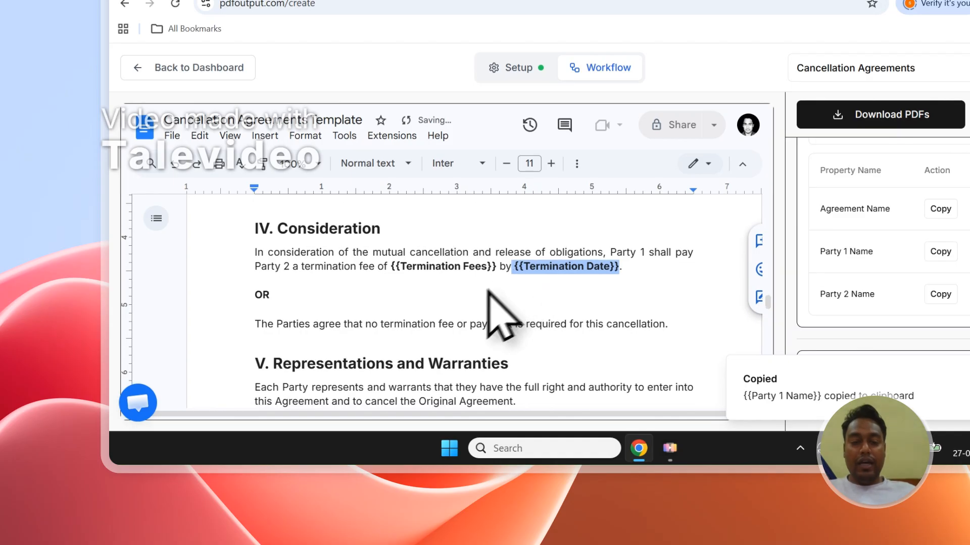
# Bold the {{State}} placeholder in the Governing Law section and review the rest of the template, including the signatures table
pyautogui.scroll(-4, 461, 292)
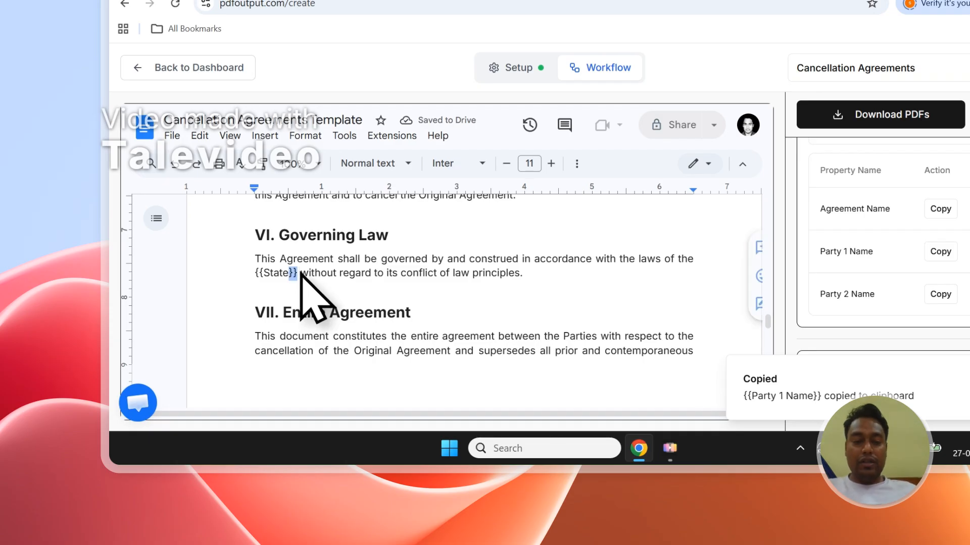
pyautogui.scroll(-10, 302, 274)
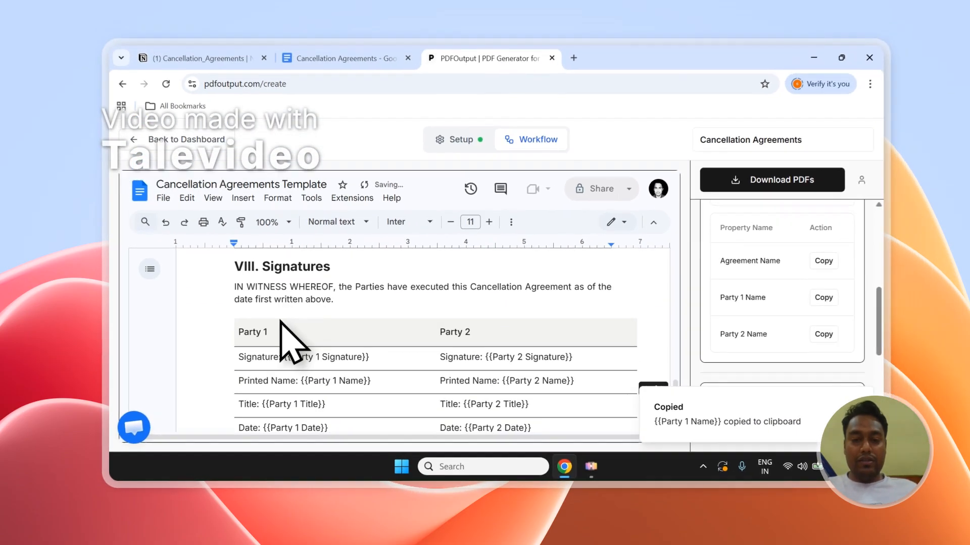
pyautogui.scroll(10, 308, 343)
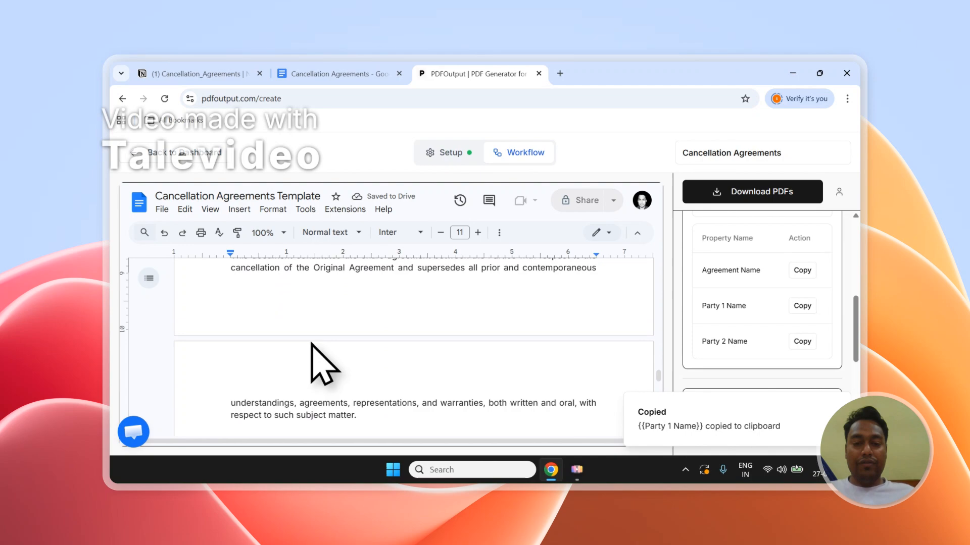
pyautogui.scroll(-1, 311, 344)
pyautogui.scroll(15, 318, 353)
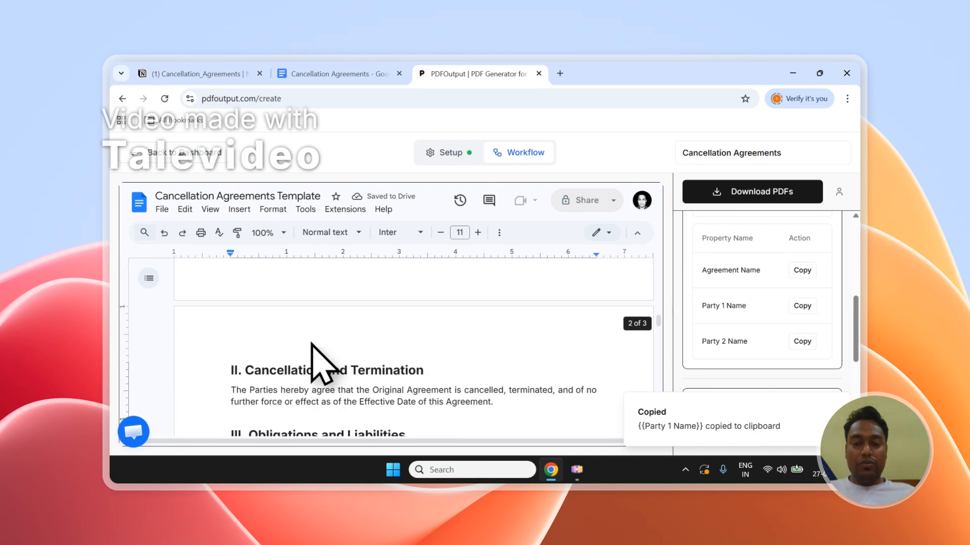
# Expand Additional Settings in PDFOutput and check the Party 1 Name column of the Cancellation_Agreements table in Notion
pyautogui.click(838, 404)
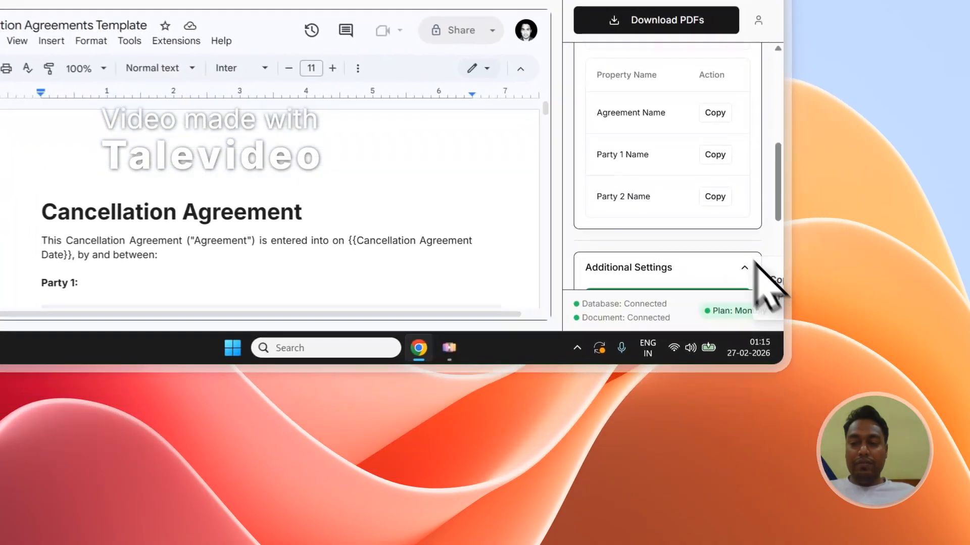
pyautogui.scroll(-3, 787, 306)
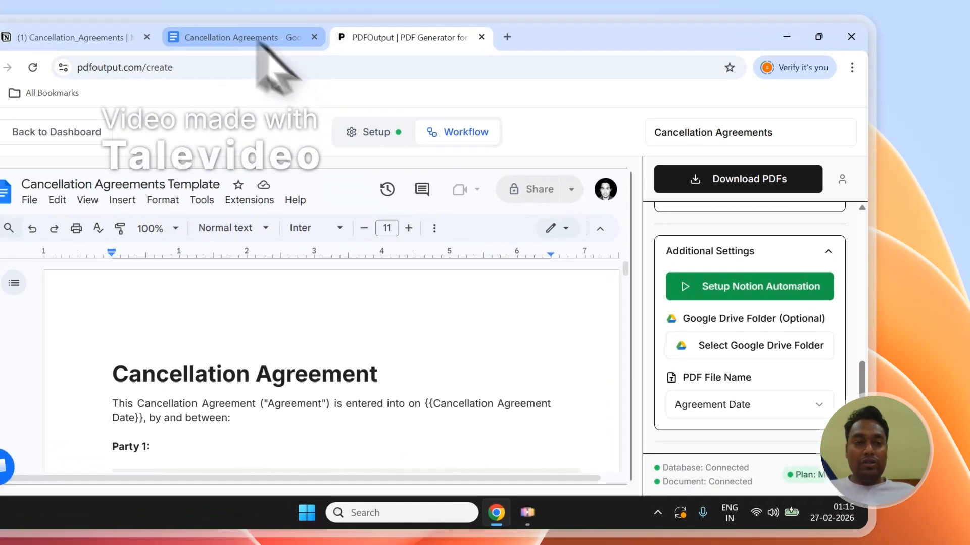
pyautogui.click(122, 37)
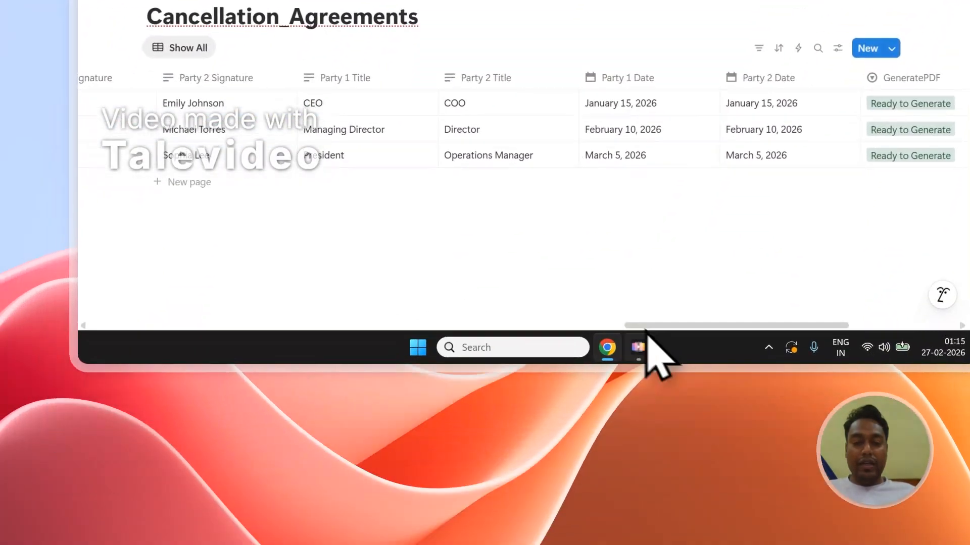
pyautogui.moveTo(646, 326); pyautogui.dragTo(134, 312)
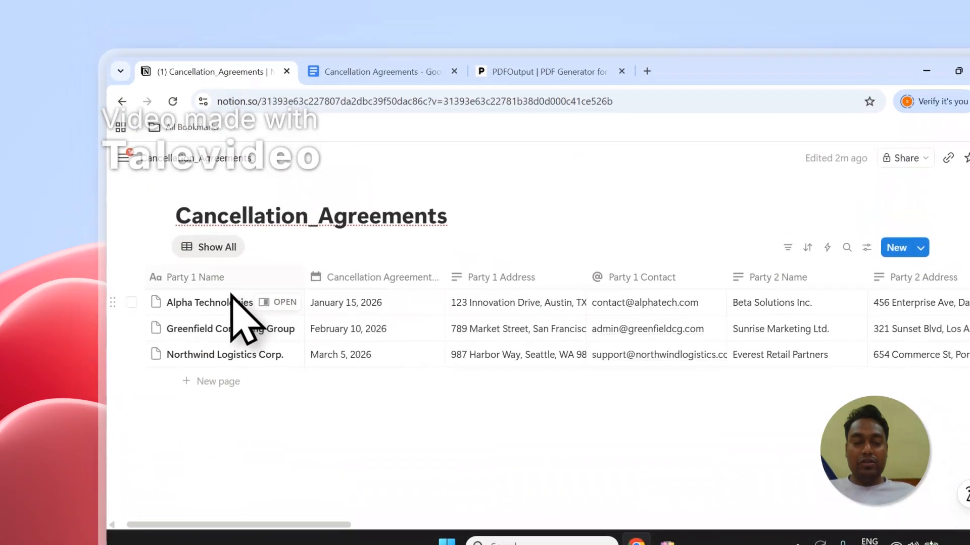
pyautogui.click(546, 94)
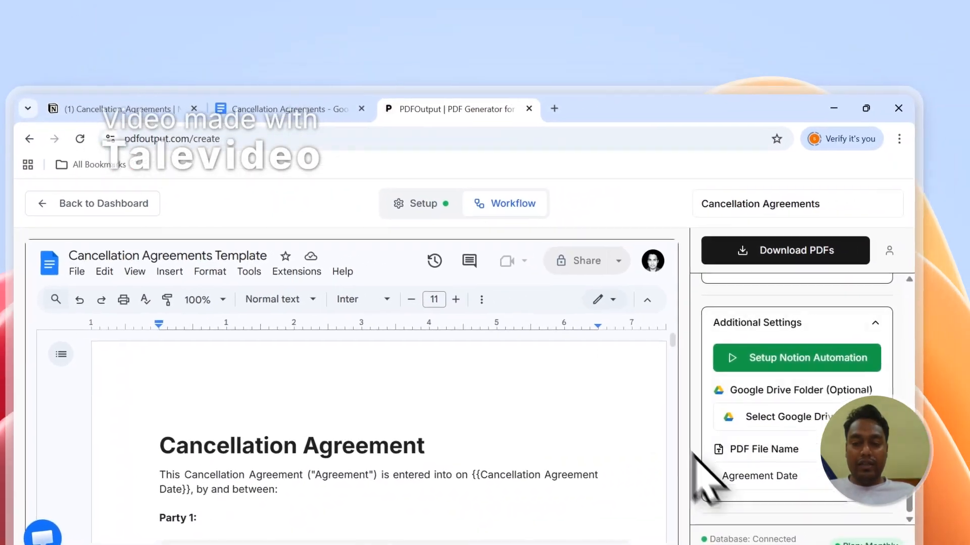
# Set the PDF file name to the Party 1 Name property
pyautogui.click(737, 479)
pyautogui.scroll(-3, 741, 445)
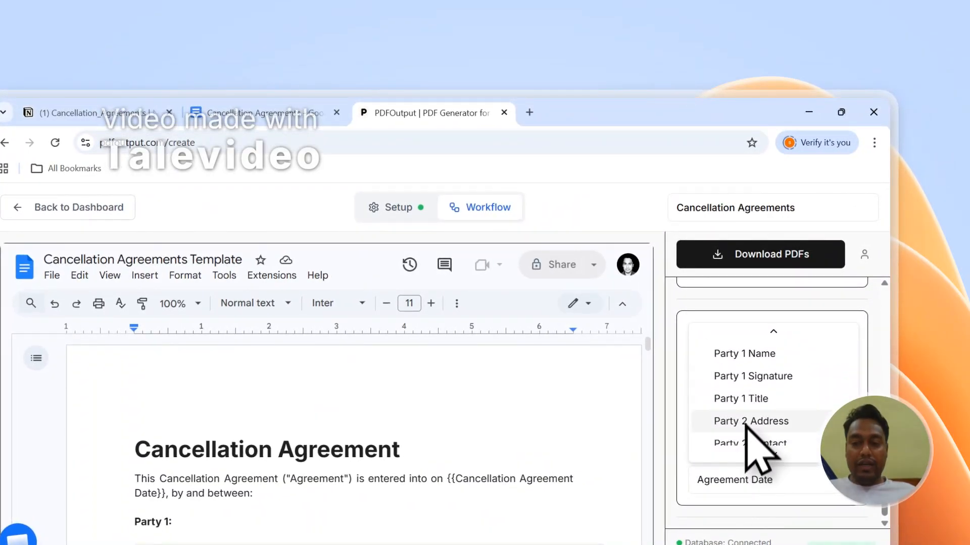
pyautogui.click(753, 356)
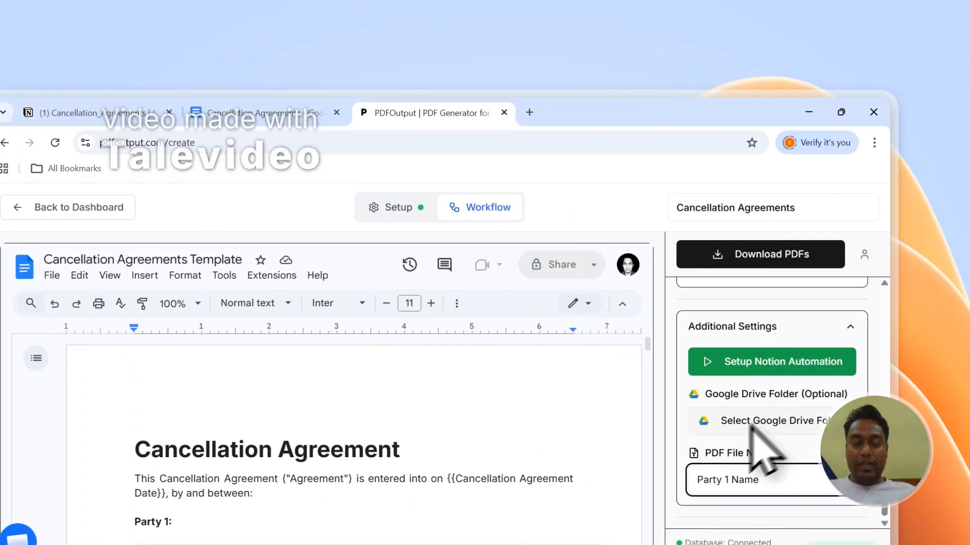
# Switch to Notion and check that the GeneratePDF column is set to Ready to Generate for all three records
pyautogui.click(158, 111)
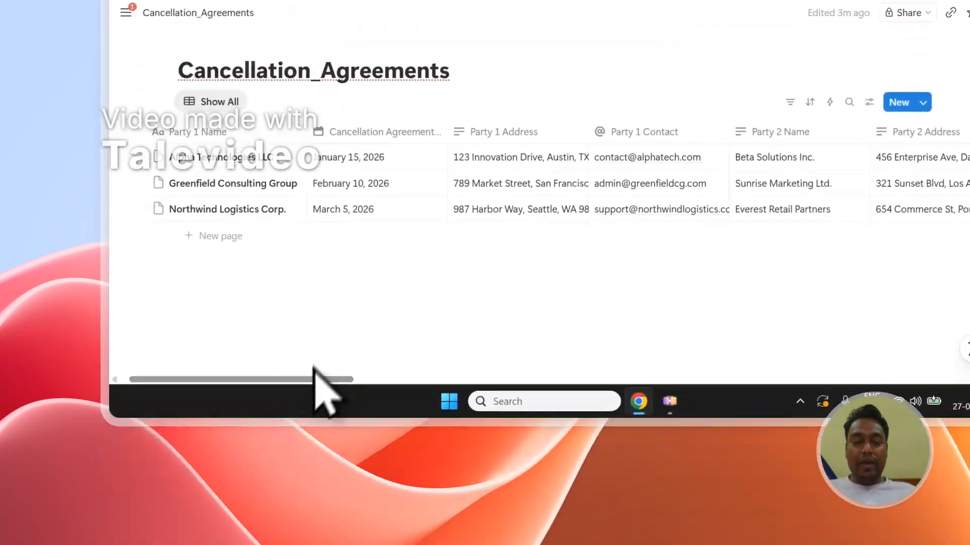
pyautogui.moveTo(316, 379); pyautogui.dragTo(903, 388)
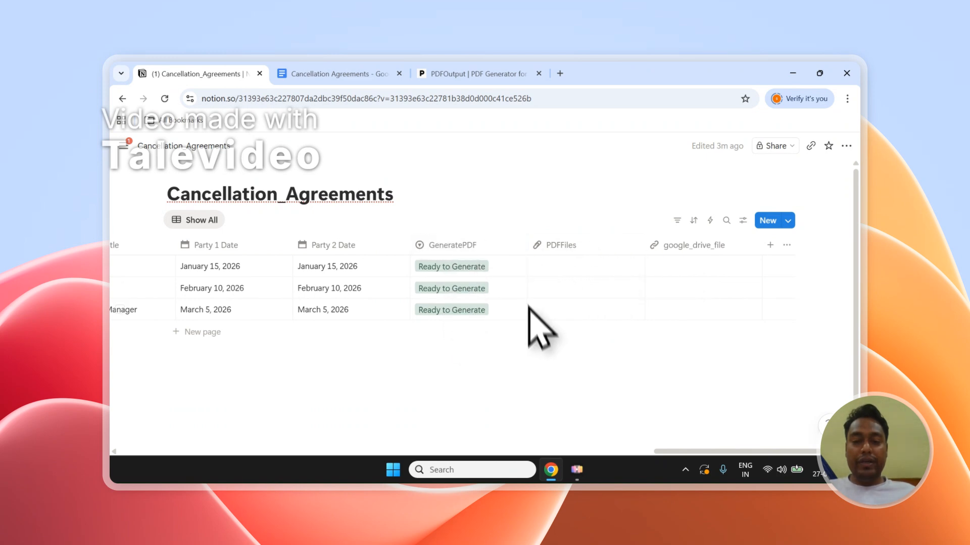
pyautogui.click(462, 268)
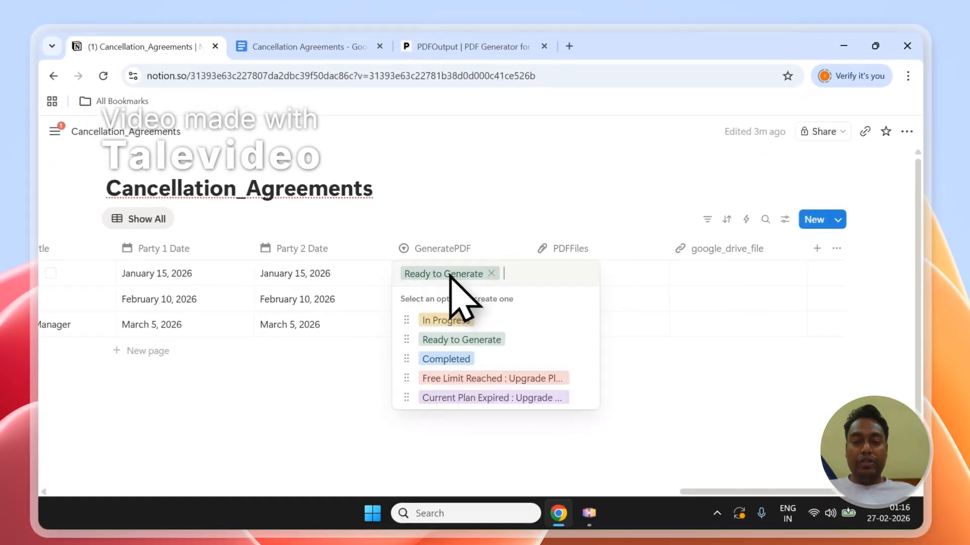
pyautogui.click(459, 321)
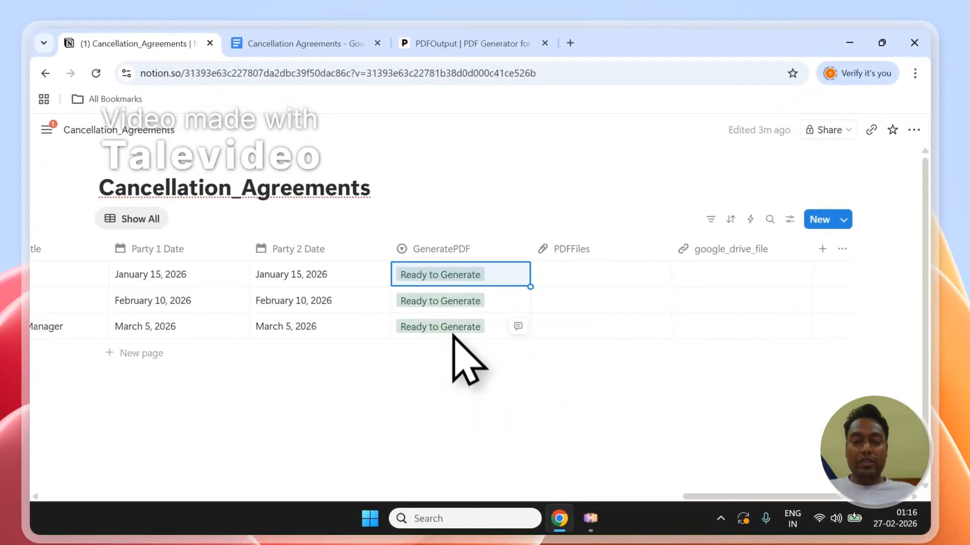
pyautogui.click(454, 302)
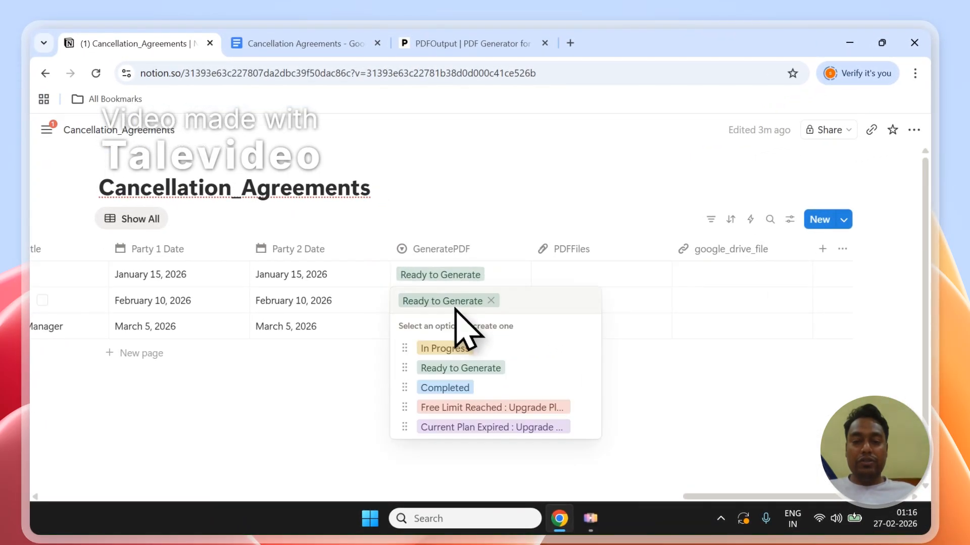
pyautogui.click(471, 361)
pyautogui.click(460, 336)
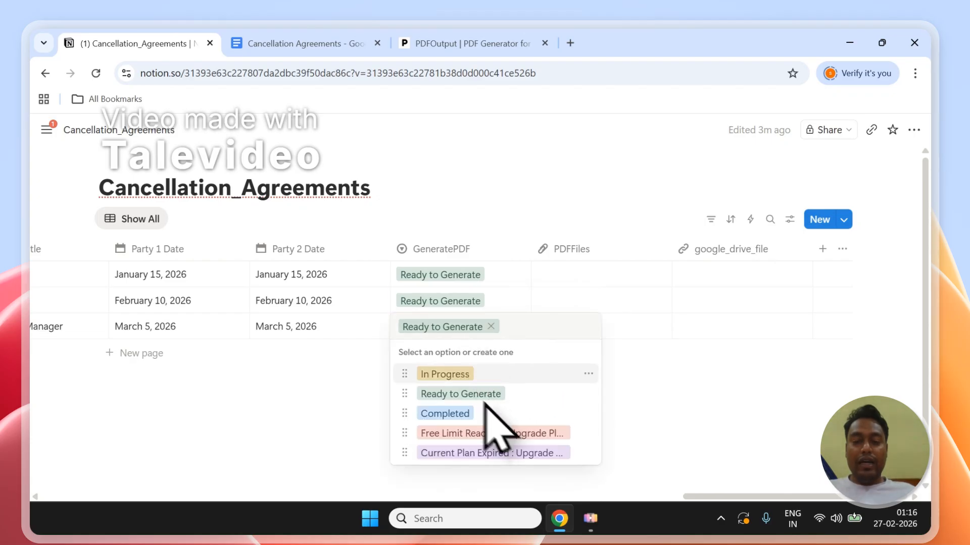
pyautogui.press('Escape')
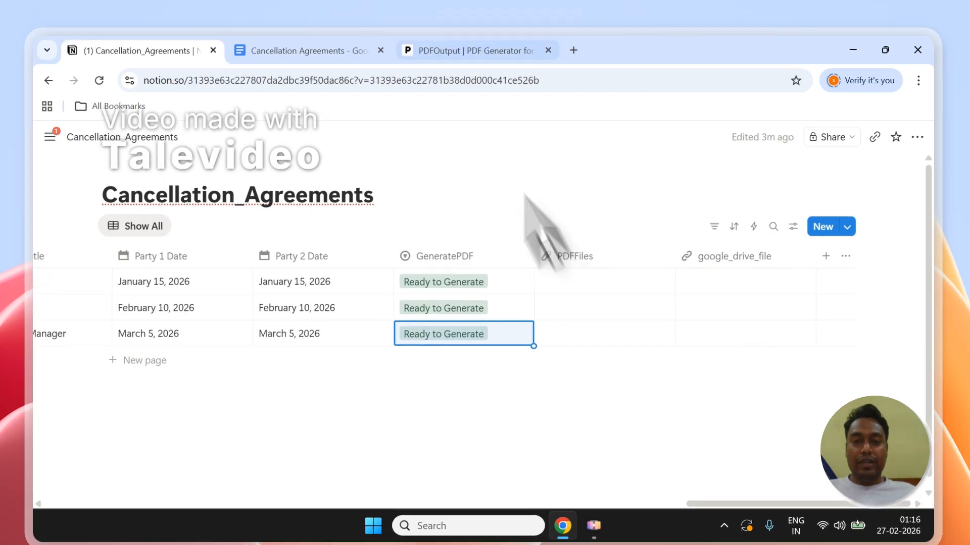
# Return to PDFOutput, cancel the optional Google Drive folder selection, and start generating and downloading the PDFs
pyautogui.click(488, 45)
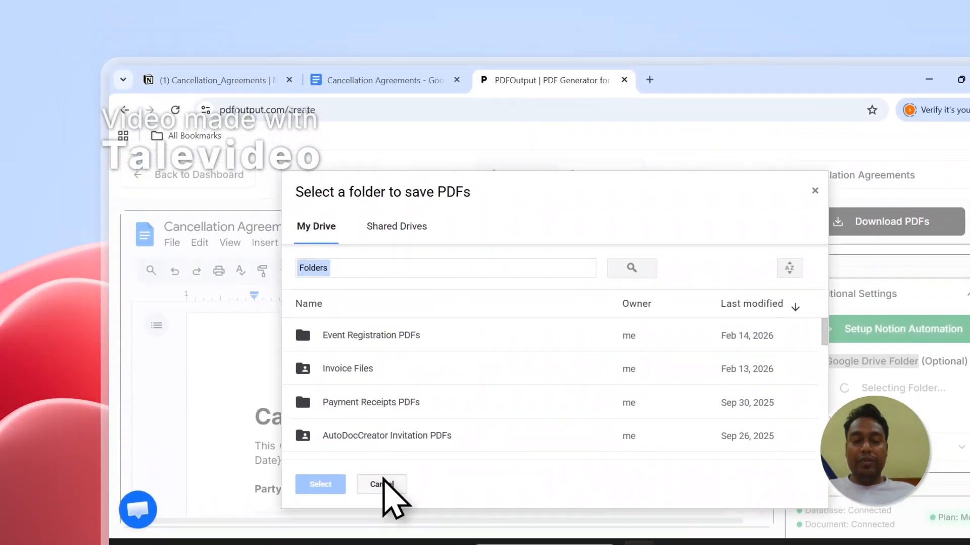
pyautogui.click(383, 484)
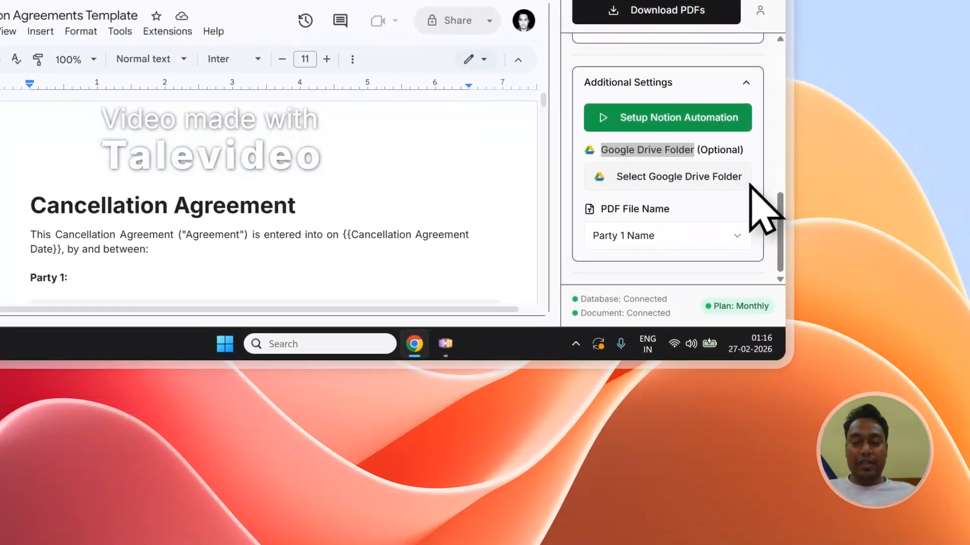
pyautogui.scroll(10, 642, 182)
pyautogui.scroll(2, 631, 167)
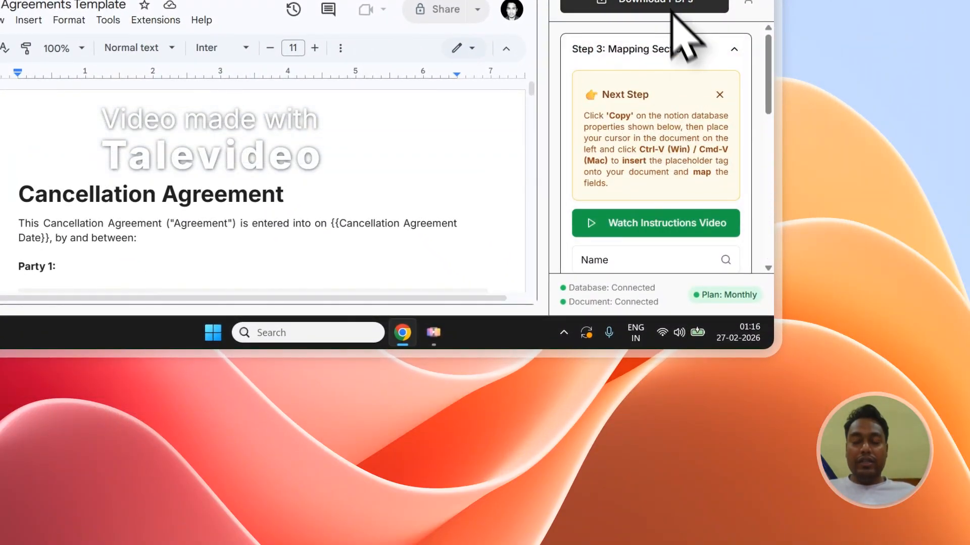
pyautogui.click(655, 5)
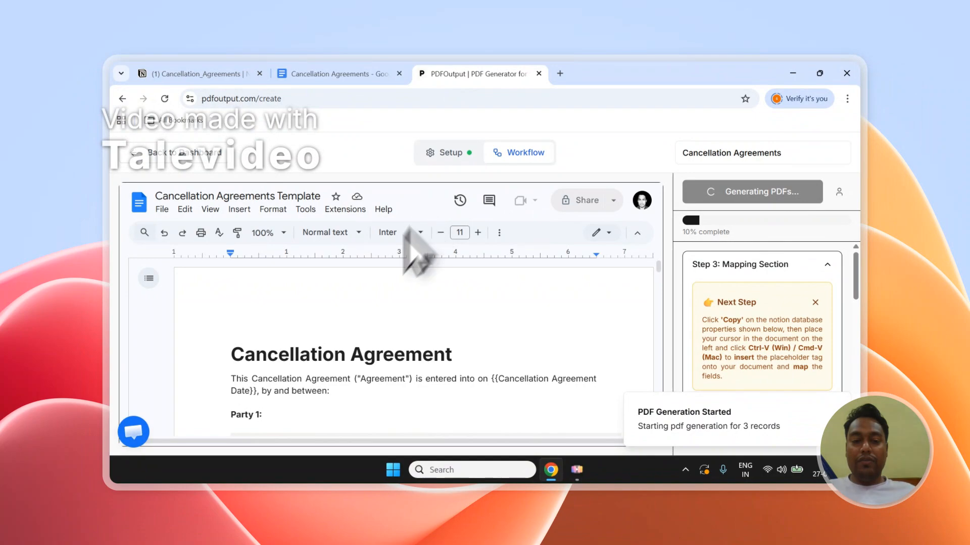
# Look through the template while the PDFs generate, and switch to Notion to check the GeneratePDF column
pyautogui.scroll(-15, 354, 357)
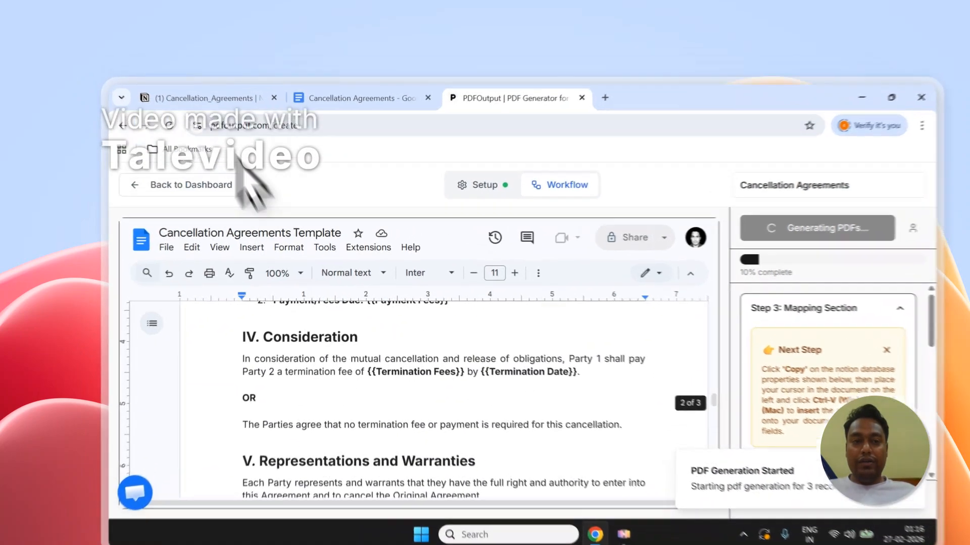
pyautogui.click(192, 74)
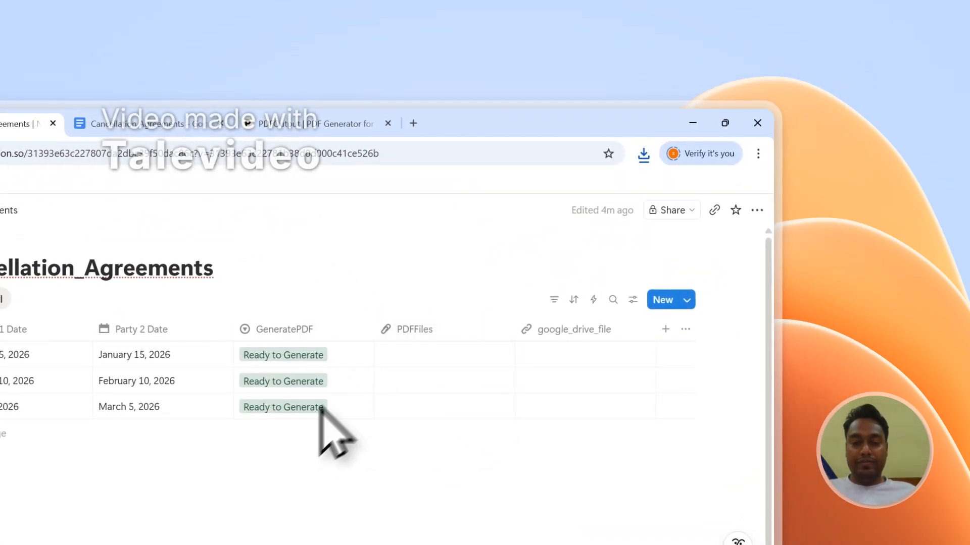
# Check the generation progress in PDFOutput, and open the Northwind Logistics PDF from the PDFFiles column in Notion
pyautogui.click(356, 124)
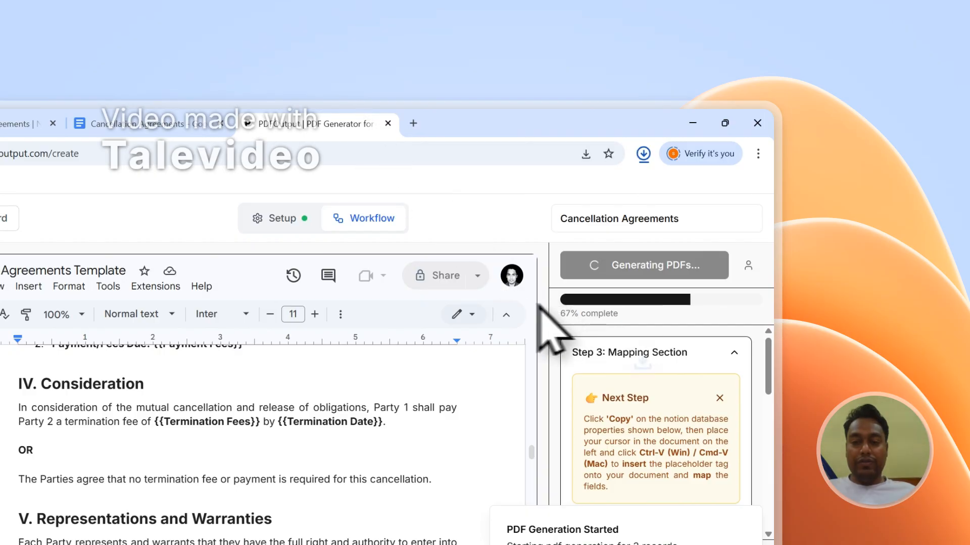
pyautogui.click(29, 123)
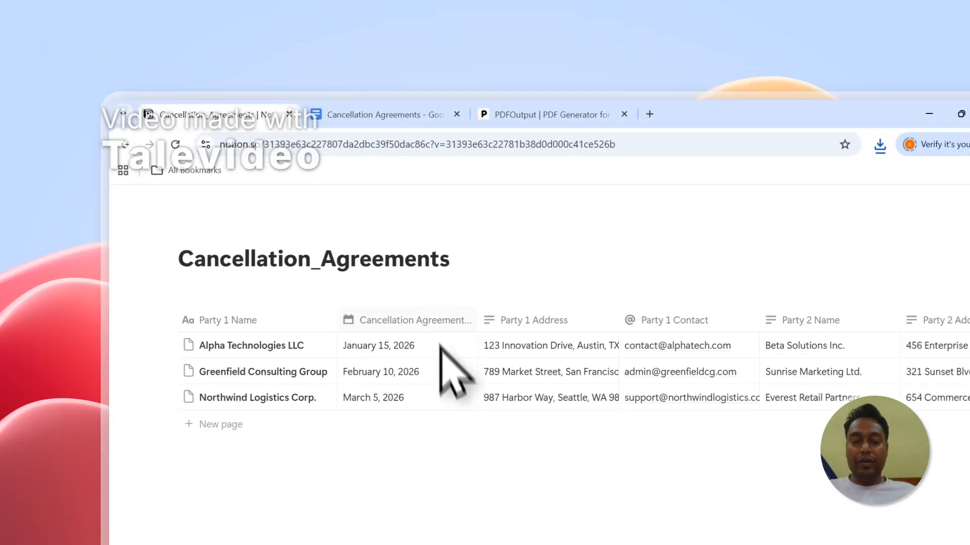
pyautogui.moveTo(308, 474); pyautogui.dragTo(940, 472)
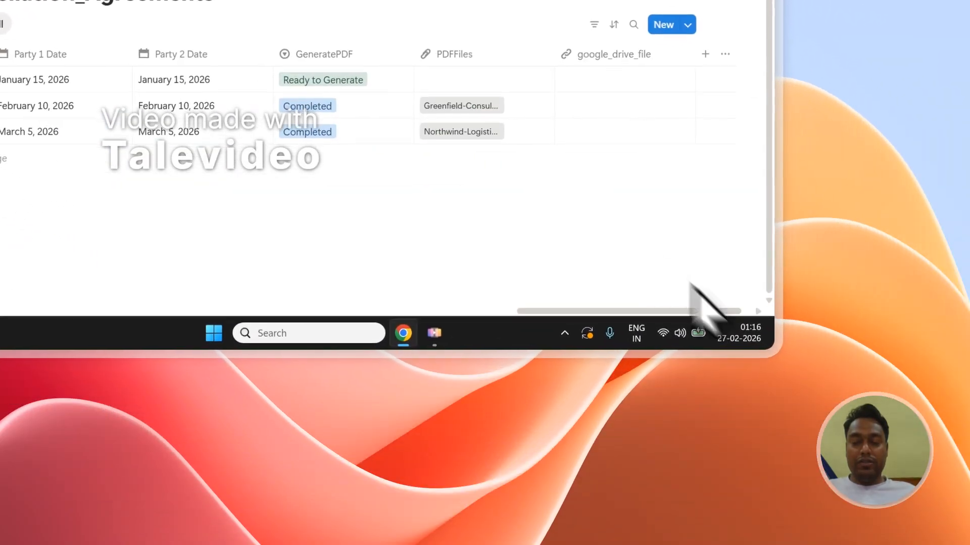
pyautogui.click(472, 134)
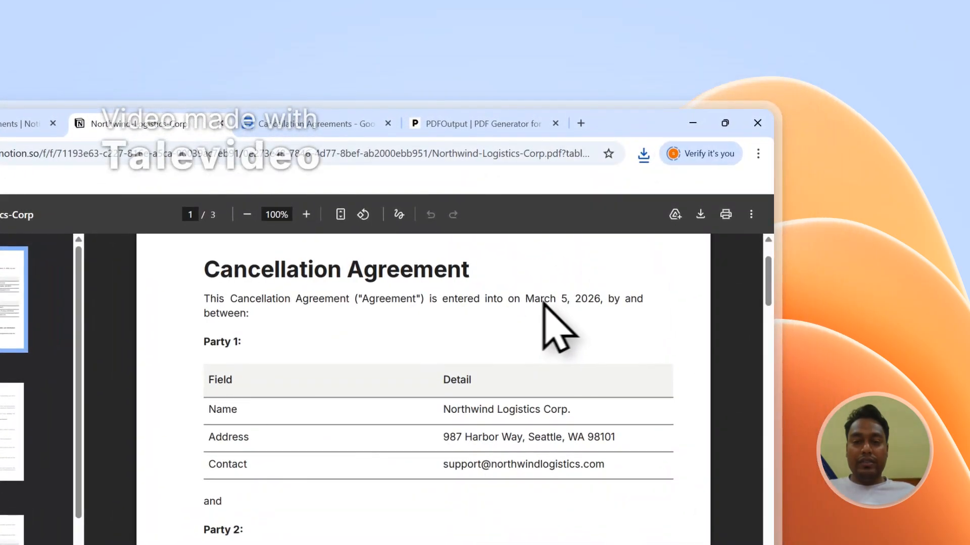
pyautogui.scroll(-3, 596, 312)
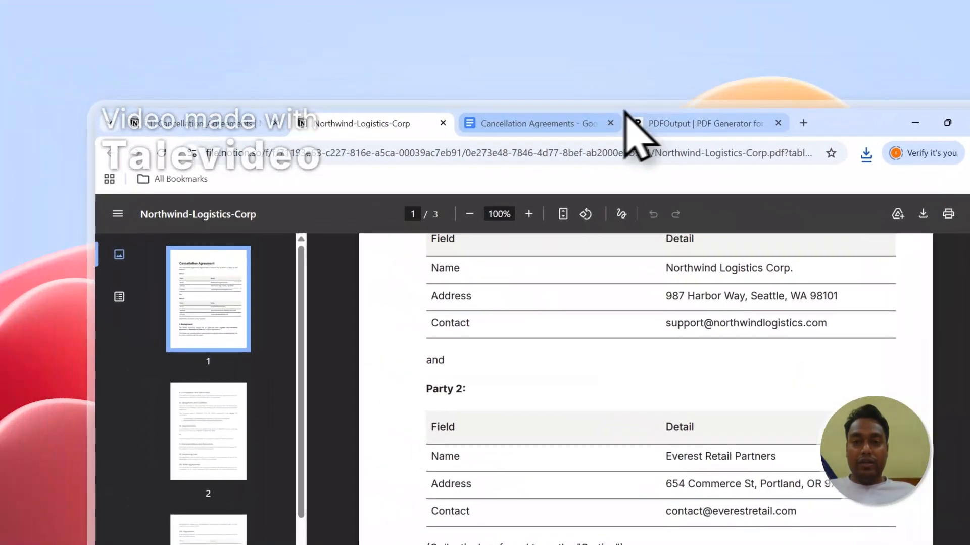
# Switch to PDFOutput and look through the mapped placeholders in the Cancellation Agreements Template
pyautogui.click(527, 71)
pyautogui.scroll(15, 459, 357)
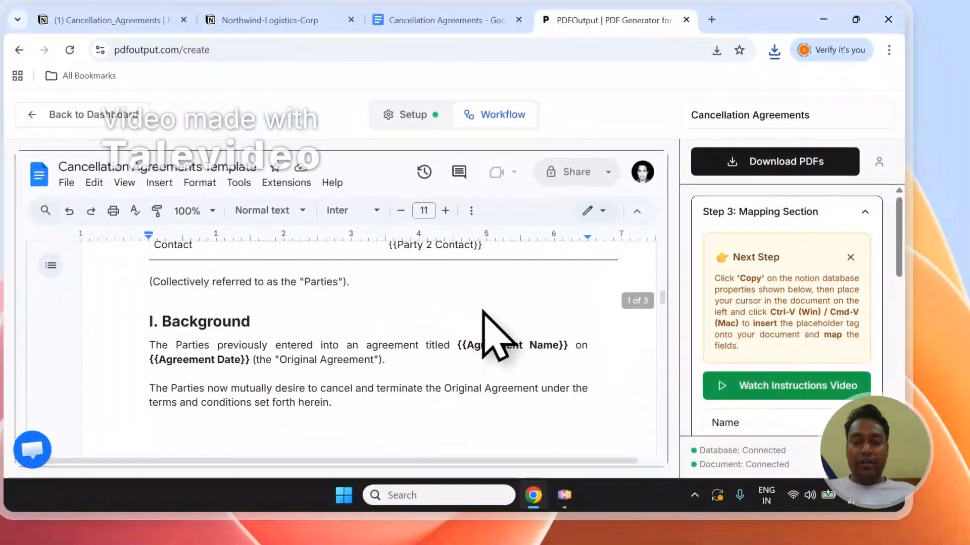
pyautogui.scroll(-1, 498, 325)
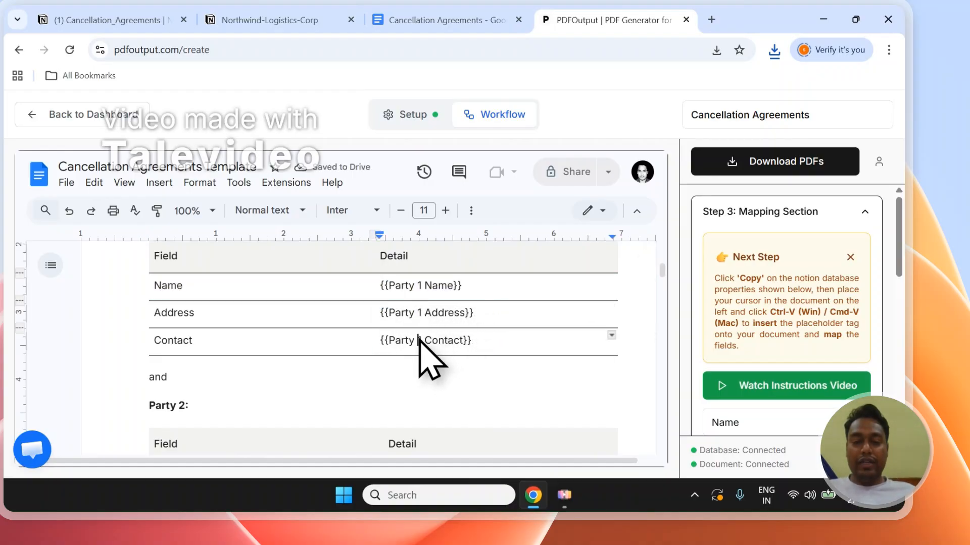
pyautogui.scroll(-10, 419, 341)
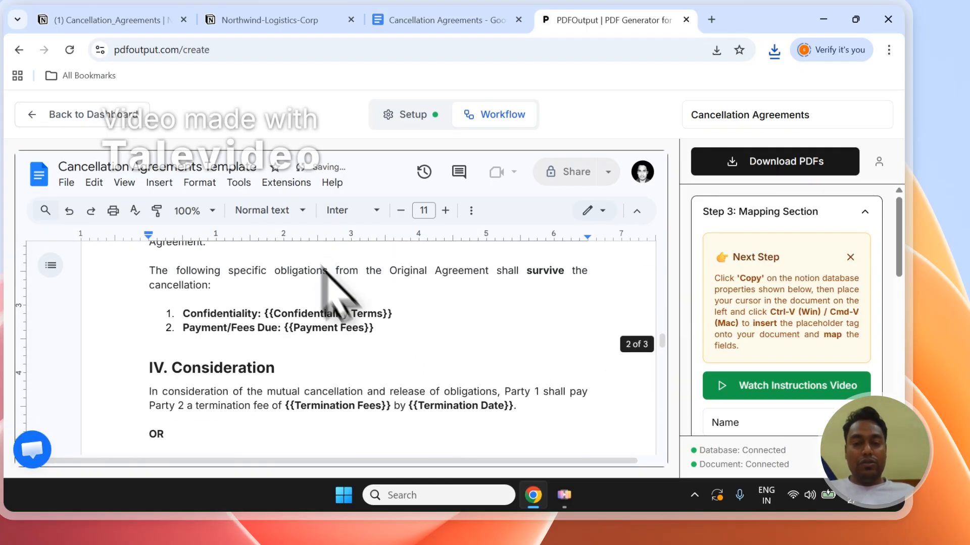
pyautogui.scroll(10, 329, 275)
# Dismiss the Custom Agents announcement in Notion and review the filled-in values on all pages of the Northwind-Logistics-Corp PDF
pyautogui.click(151, 15)
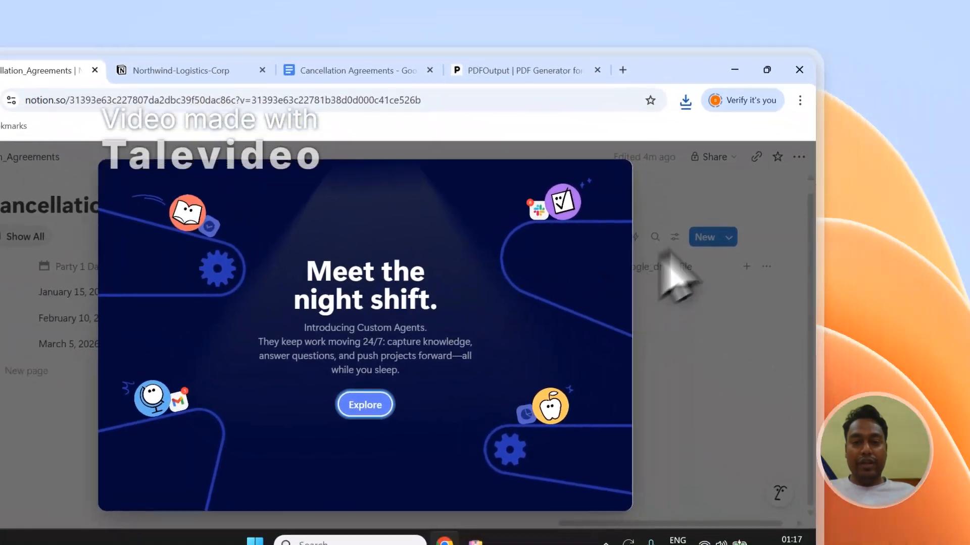
pyautogui.click(879, 290)
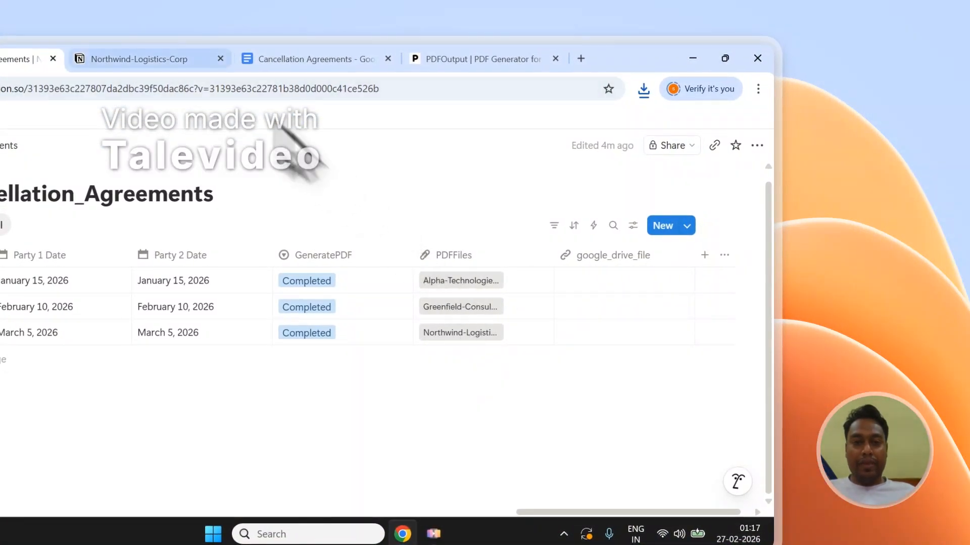
pyautogui.click(176, 60)
pyautogui.scroll(1, 537, 264)
pyautogui.moveTo(444, 266); pyautogui.dragTo(551, 266)
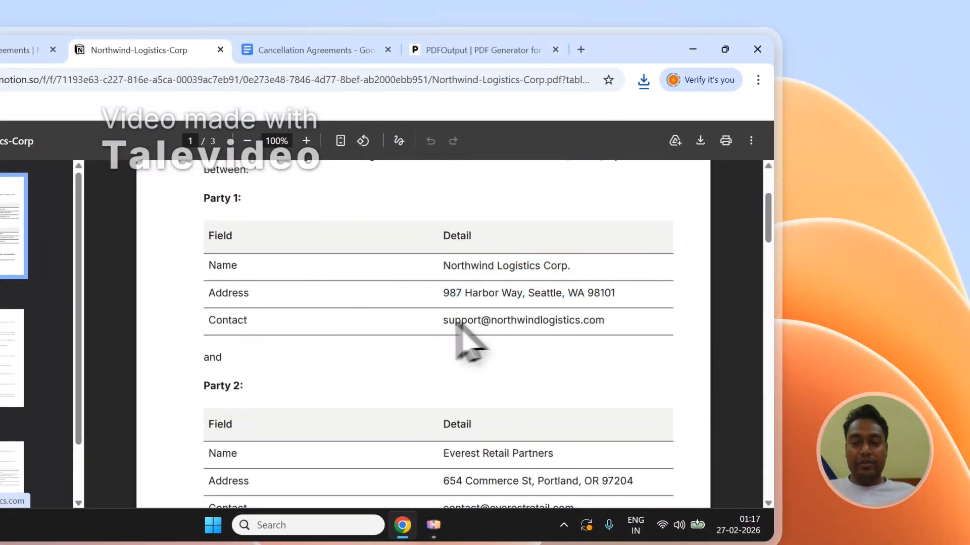
pyautogui.scroll(-12, 623, 409)
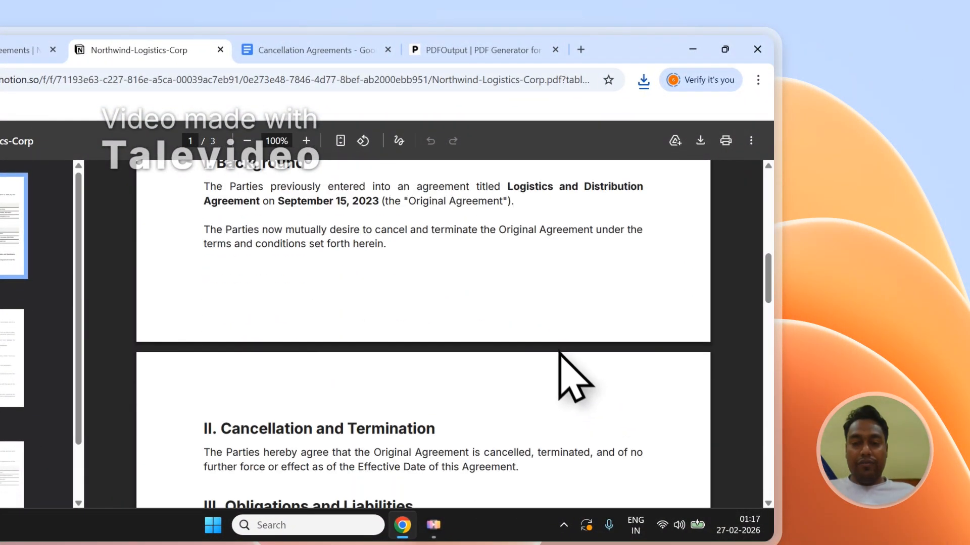
pyautogui.scroll(-5, 556, 341)
pyautogui.scroll(1, 556, 341)
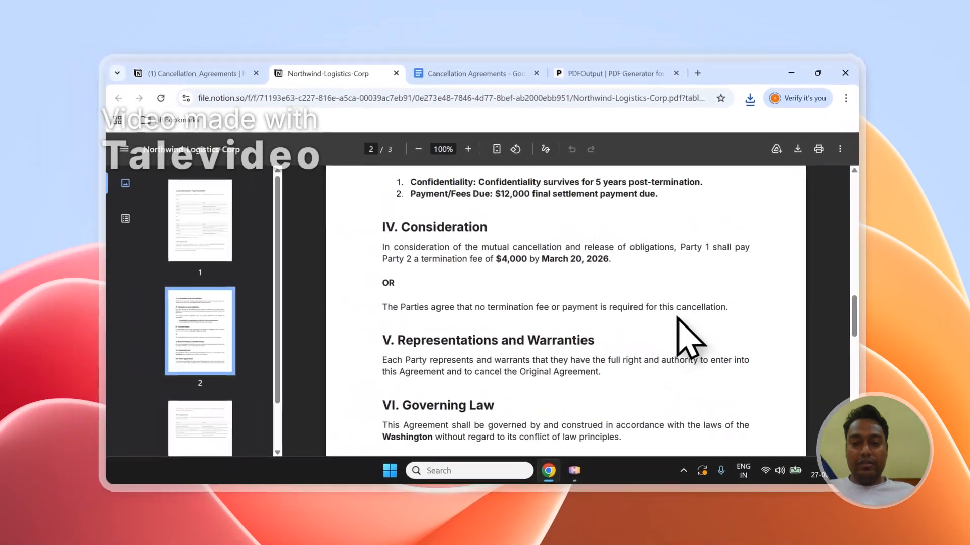
pyautogui.scroll(-3, 556, 341)
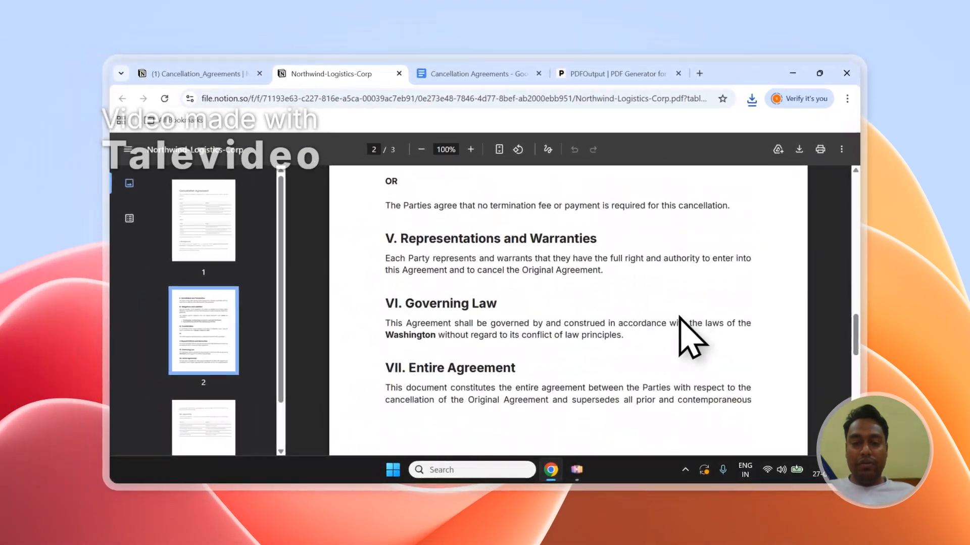
pyautogui.scroll(-10, 680, 318)
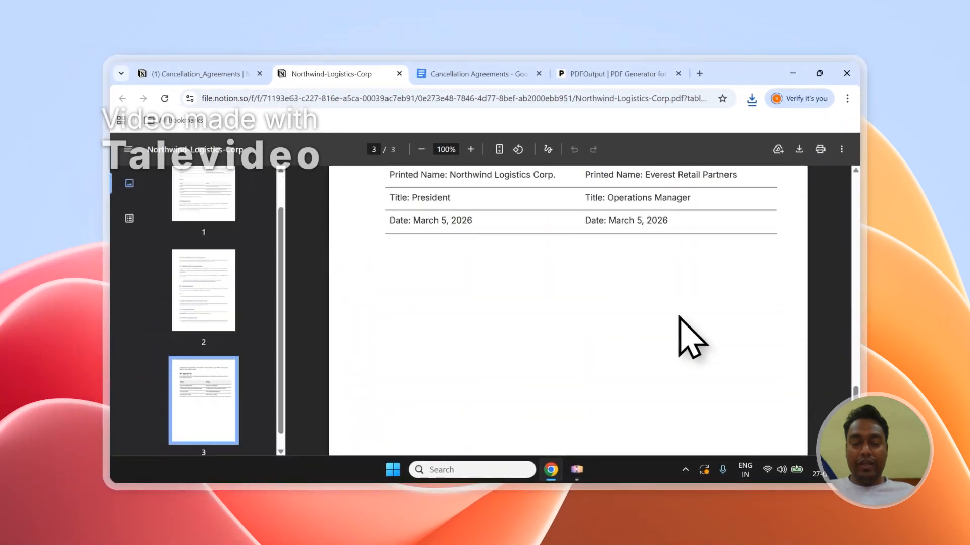
pyautogui.scroll(3, 679, 319)
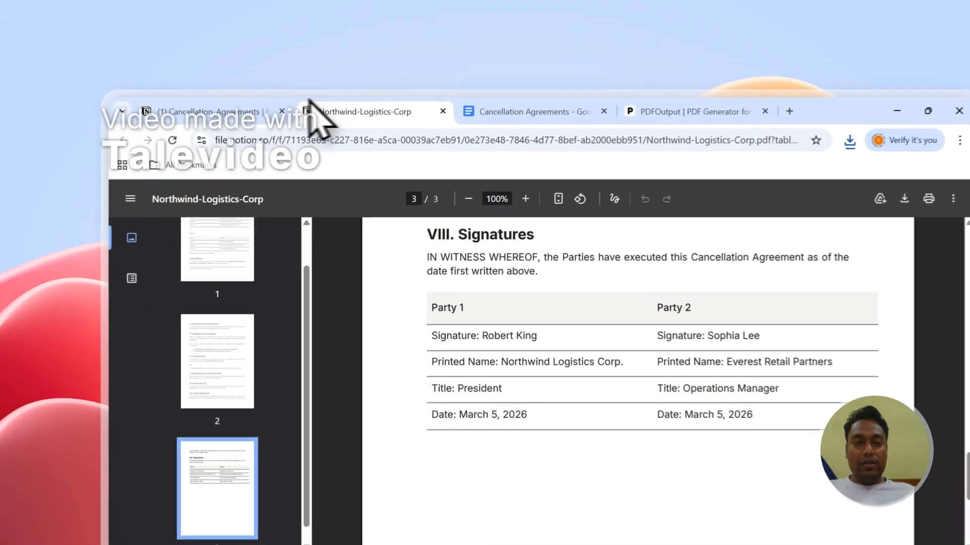
# Switch to PDFOutput and set up the Notion automation for the Cancellation Agreements workflow
pyautogui.click(255, 75)
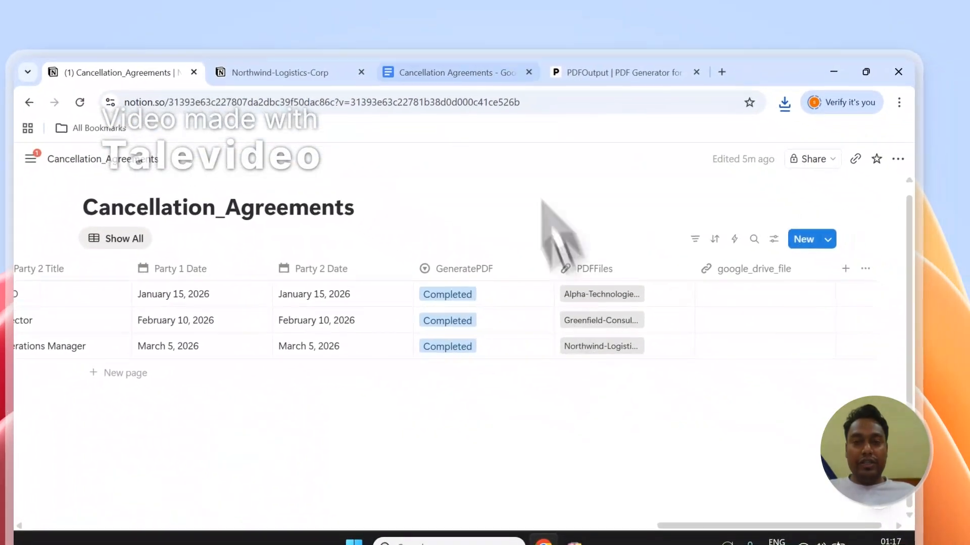
pyautogui.click(596, 77)
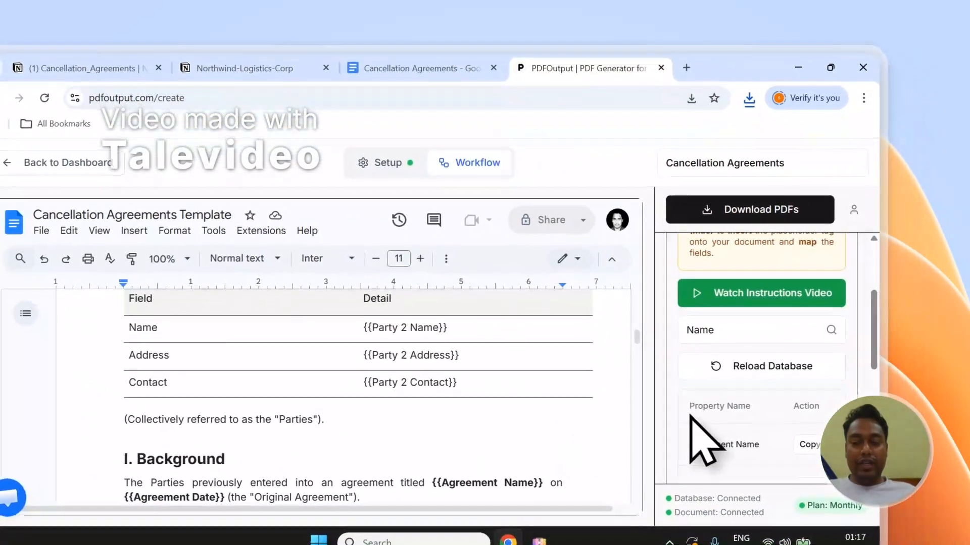
pyautogui.scroll(-5, 689, 417)
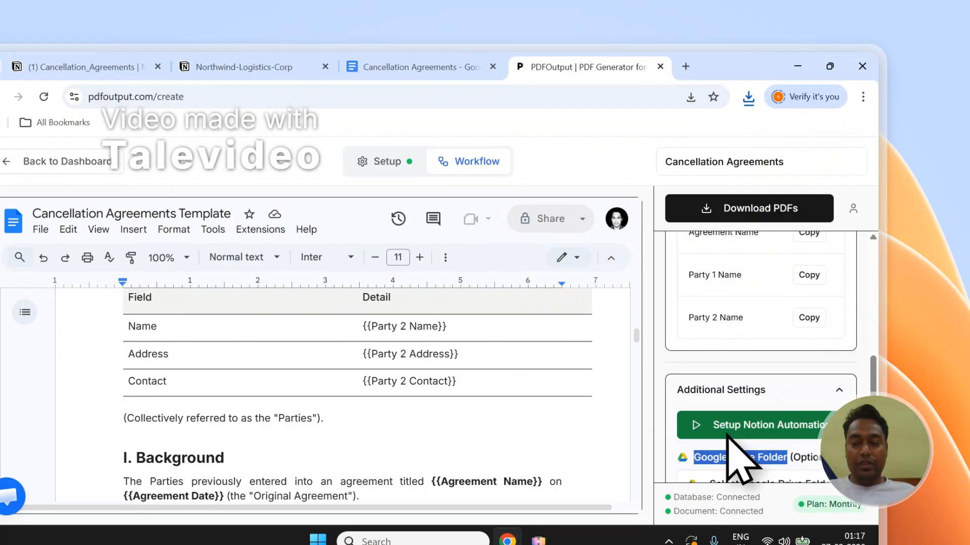
pyautogui.click(745, 445)
pyautogui.scroll(-1, 828, 389)
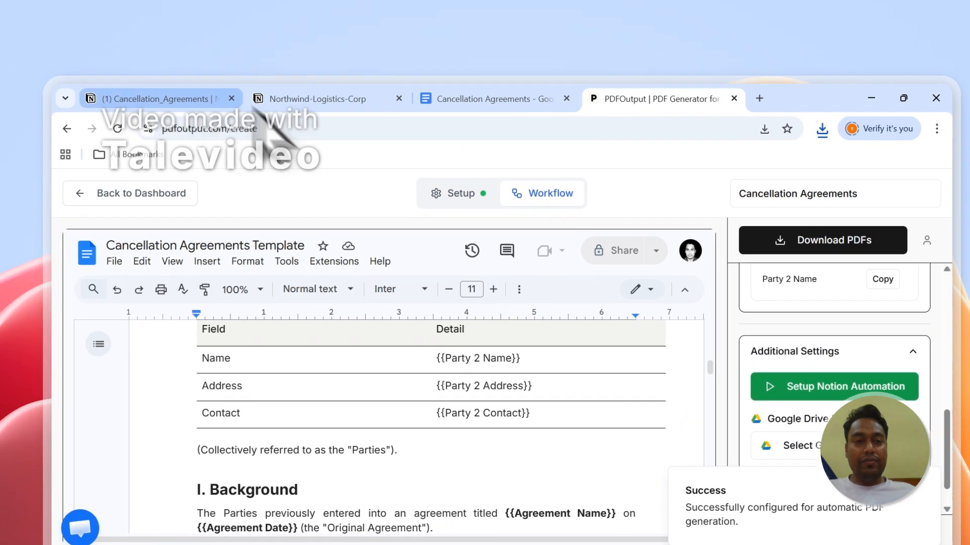
# Switch to Notion and move the GeneratePDF column ahead of the Choose Document column
pyautogui.click(116, 67)
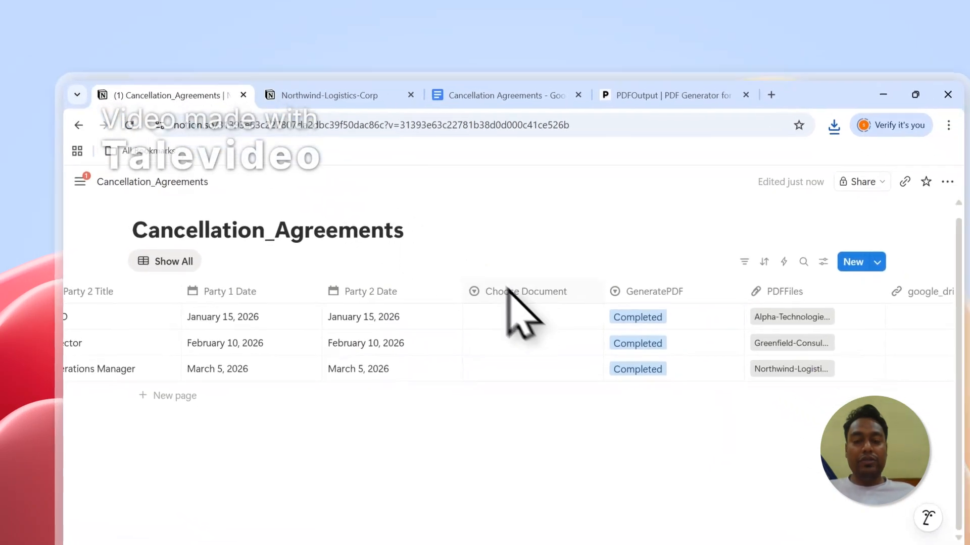
pyautogui.moveTo(687, 318); pyautogui.dragTo(606, 317)
pyautogui.moveTo(538, 273); pyautogui.dragTo(510, 298)
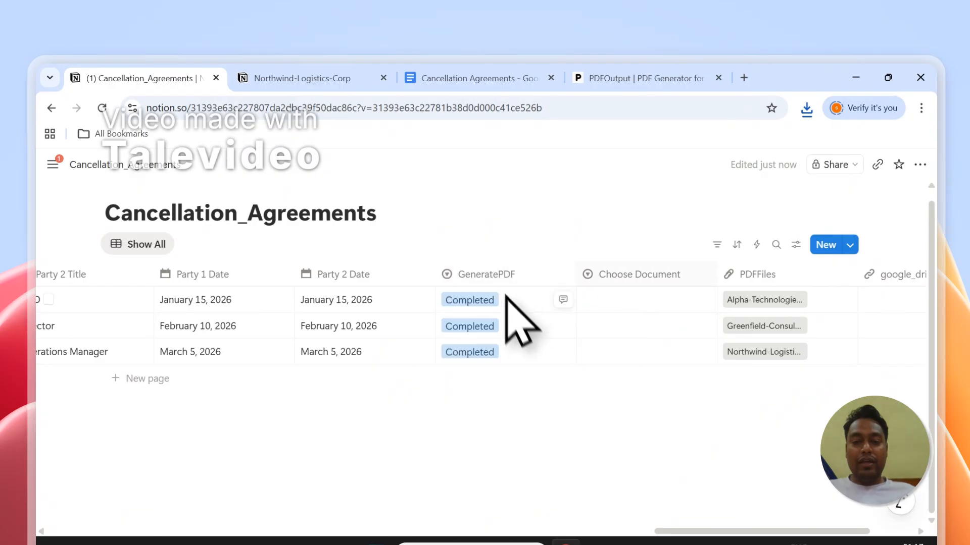
# Clear the generated files from the PDFFiles column for all three records
pyautogui.click(492, 303)
pyautogui.press('Escape')
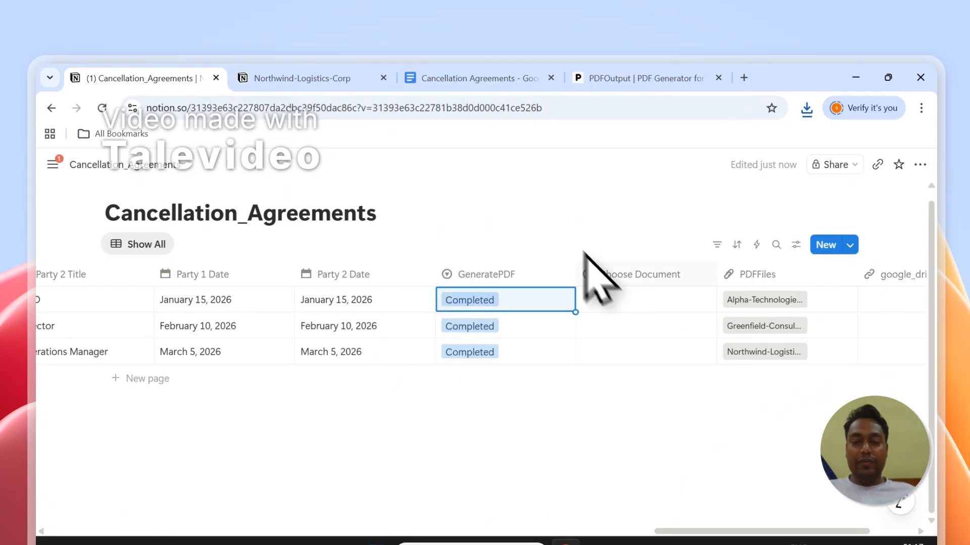
pyautogui.press('Right')
pyautogui.press('Right')
pyautogui.press('Delete')
pyautogui.press('Down')
pyautogui.press('Delete')
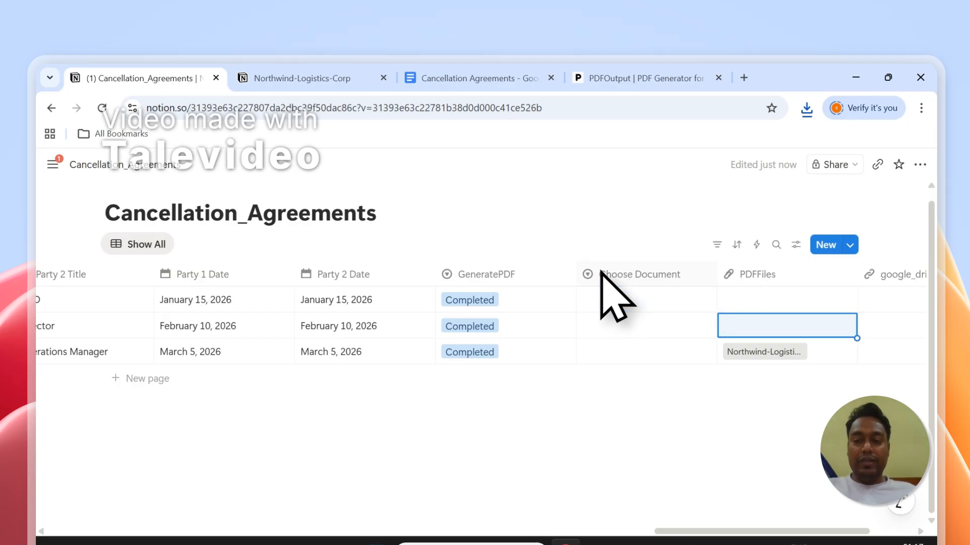
pyautogui.press('Down')
pyautogui.press('Delete')
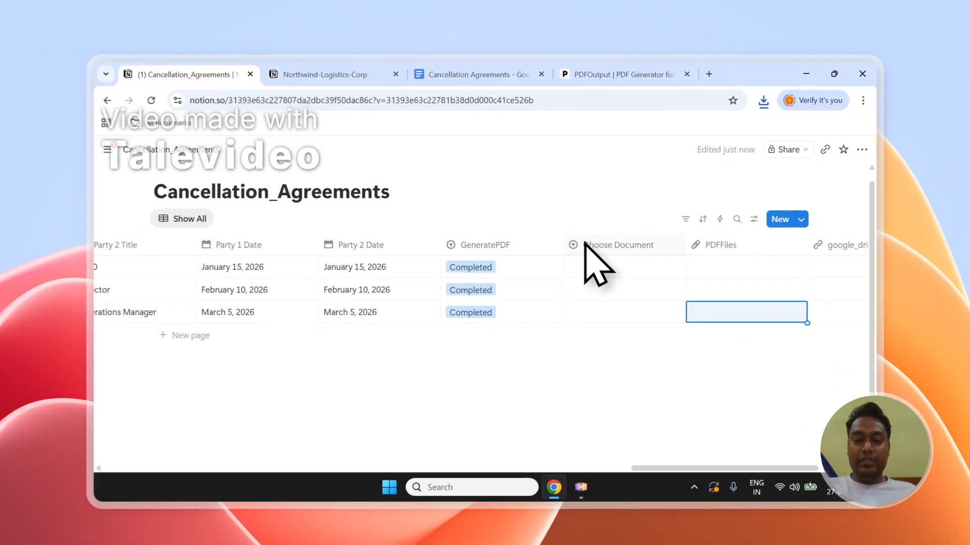
# Set GeneratePDF to Ready to Generate for all three records
pyautogui.press('Up')
pyautogui.press('Up')
pyautogui.press('Left')
pyautogui.press('Left')
pyautogui.press('Return')
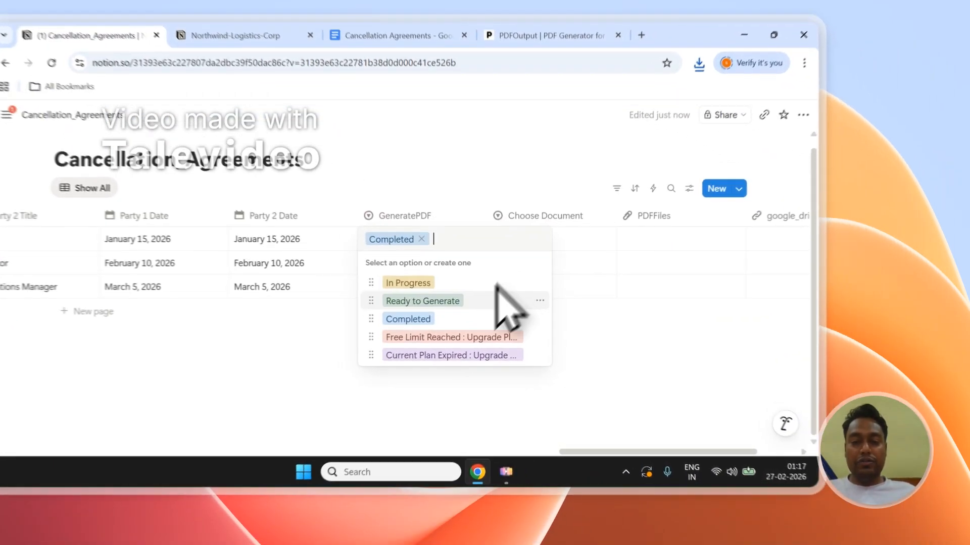
pyautogui.click(501, 314)
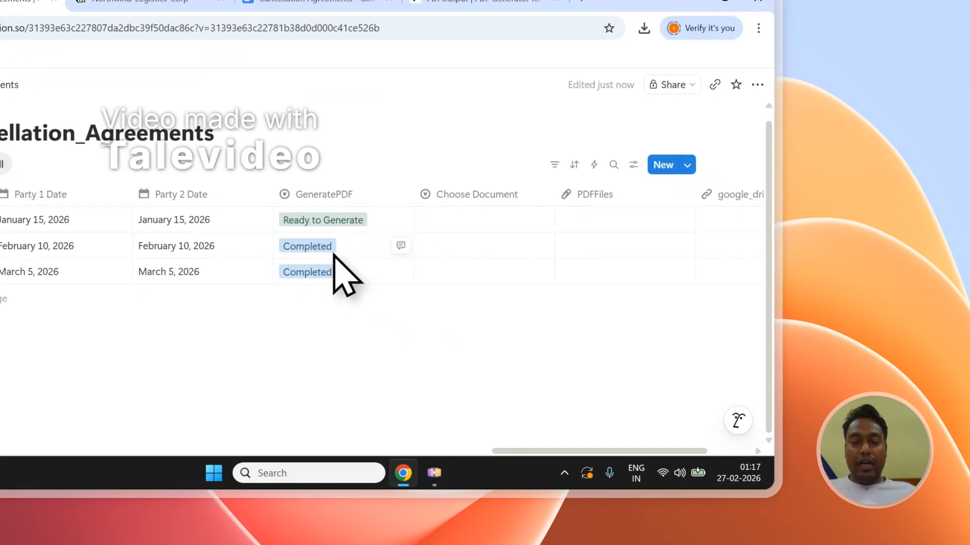
pyautogui.click(493, 283)
pyautogui.click(354, 314)
pyautogui.click(389, 272)
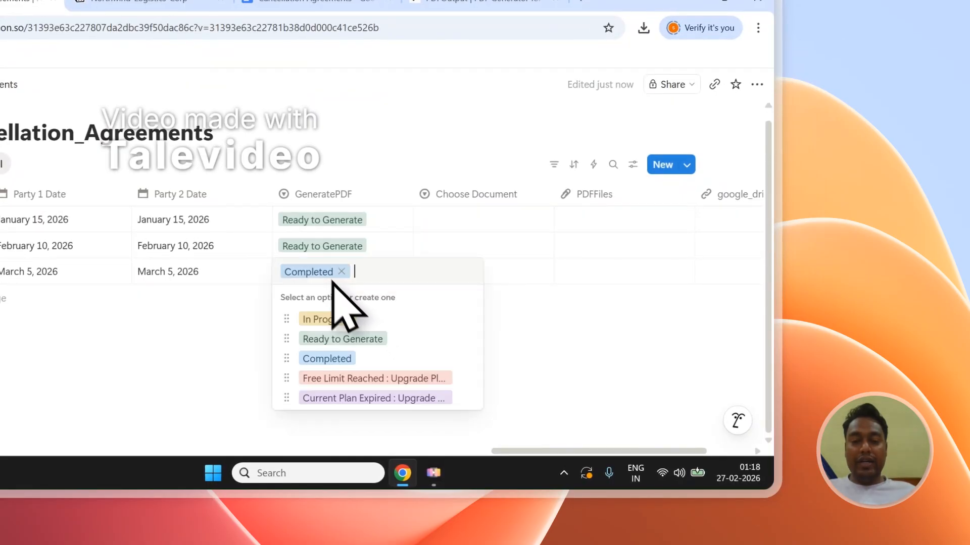
pyautogui.click(401, 336)
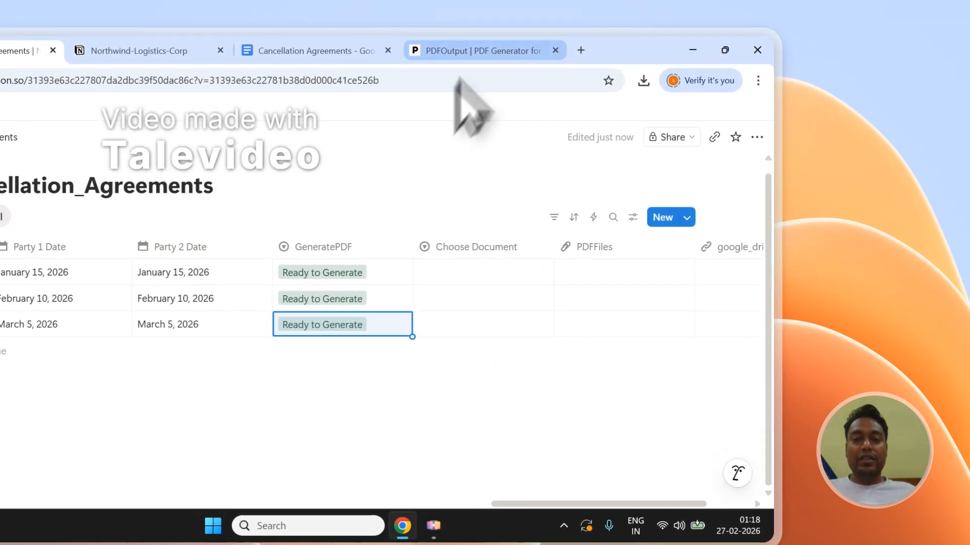
# Check the GeneratePDF status and PDFFiles column in Notion for automatically generated files, and return to PDFOutput
pyautogui.click(474, 1)
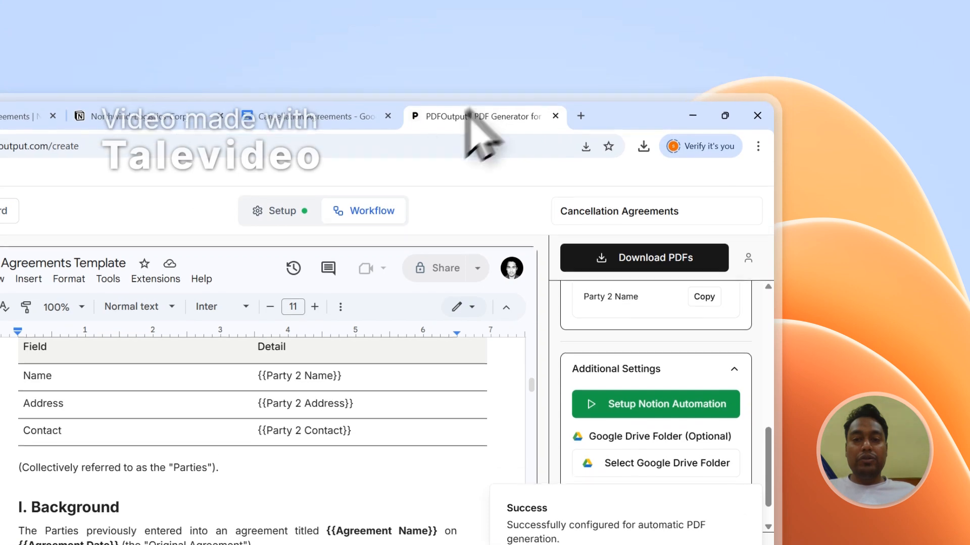
pyautogui.click(223, 125)
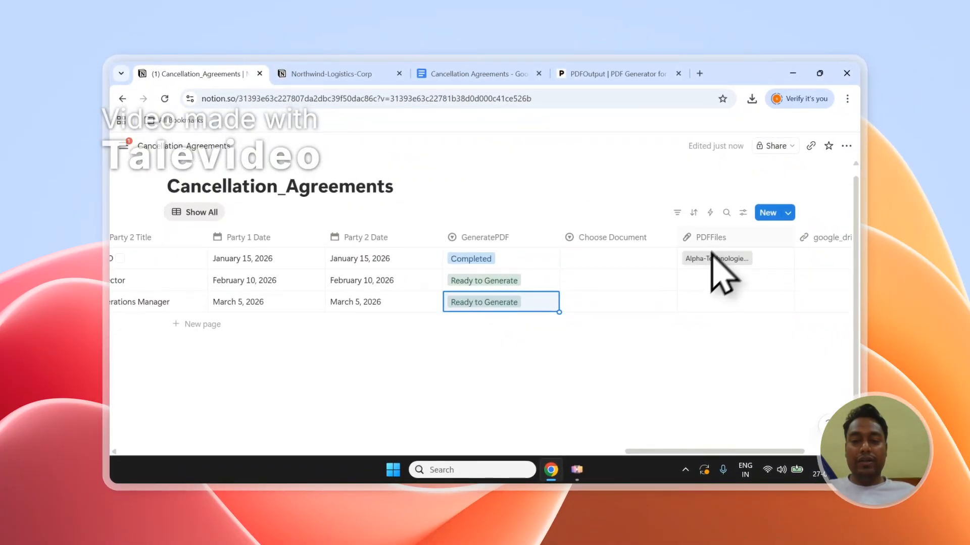
pyautogui.click(571, 80)
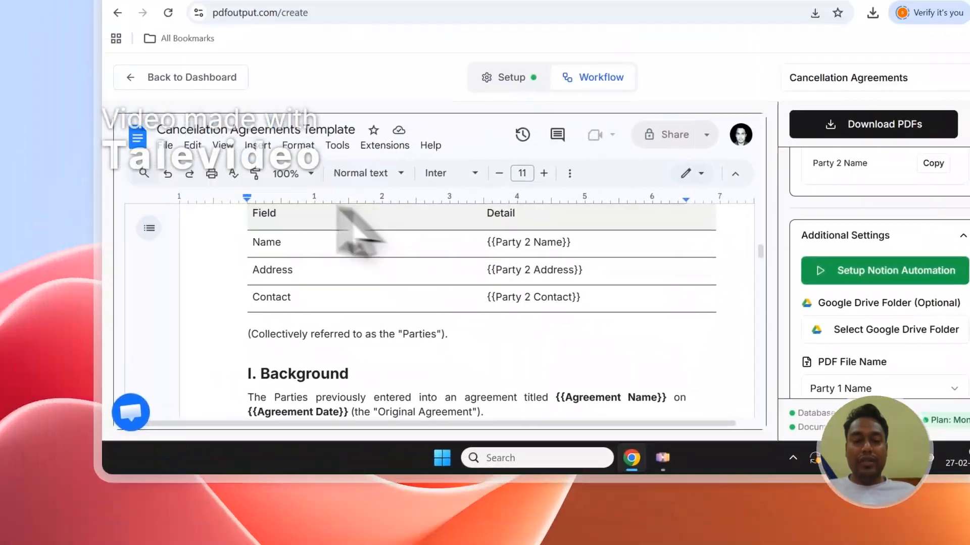
# Look over the Party 1 and Party 2 tables in the template and go back to the automations dashboard
pyautogui.scroll(3, 303, 303)
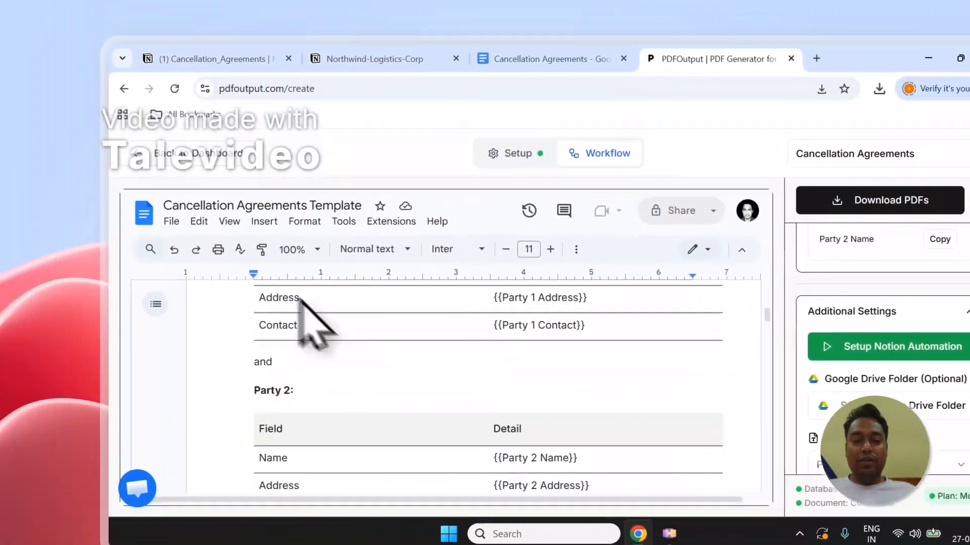
pyautogui.scroll(4, 323, 313)
pyautogui.scroll(-5, 424, 348)
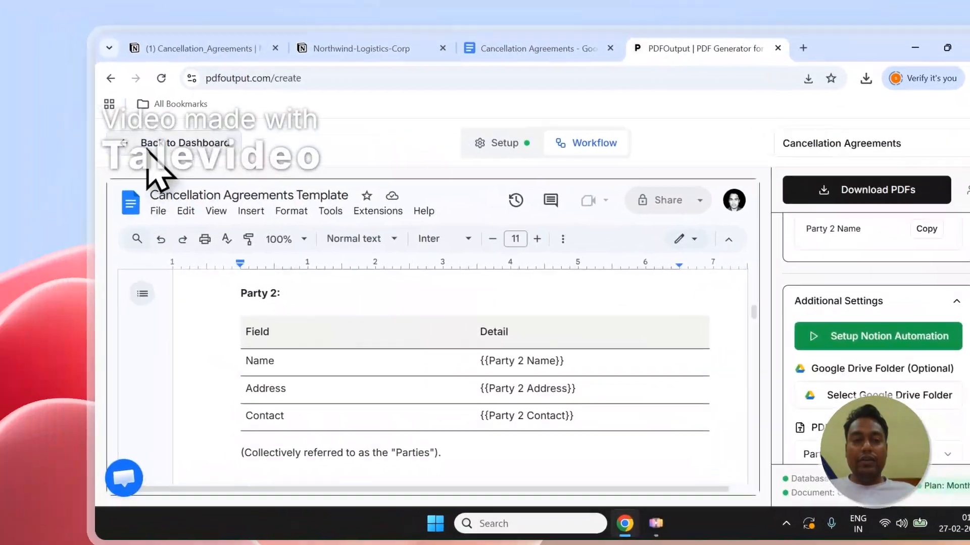
pyautogui.click(152, 151)
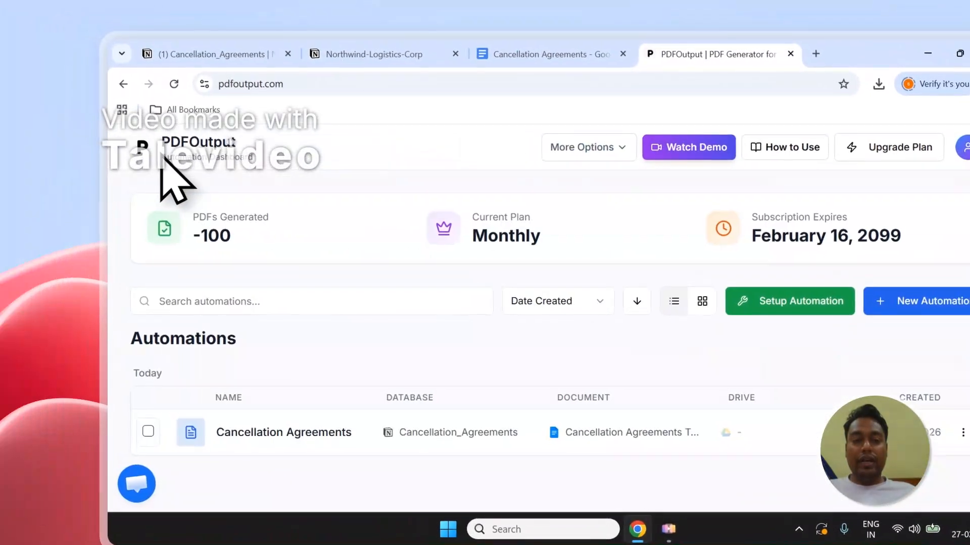
# Open the generated Alpha-Technologies-LLC PDF from the Notion record, close the old Northwind-Logistics-Corp PDF, and read through to the signatures
pyautogui.click(262, 55)
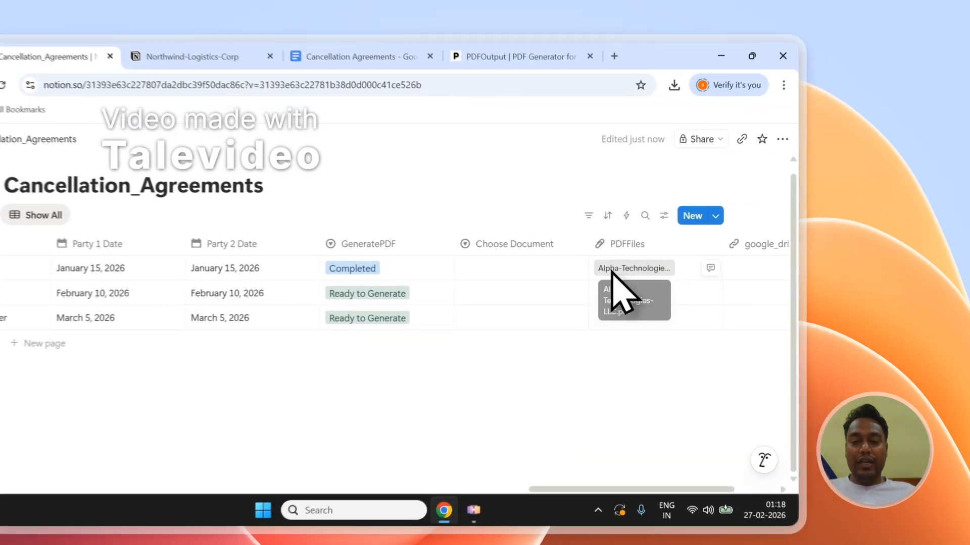
pyautogui.click(702, 260)
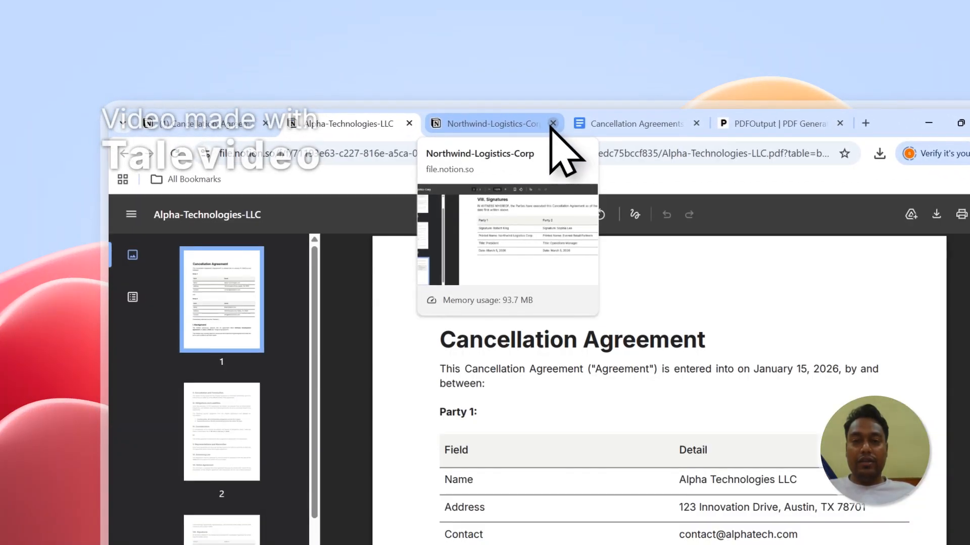
pyautogui.click(511, 110)
pyautogui.scroll(-3, 543, 325)
pyautogui.scroll(-4, 542, 309)
pyautogui.scroll(6, 539, 305)
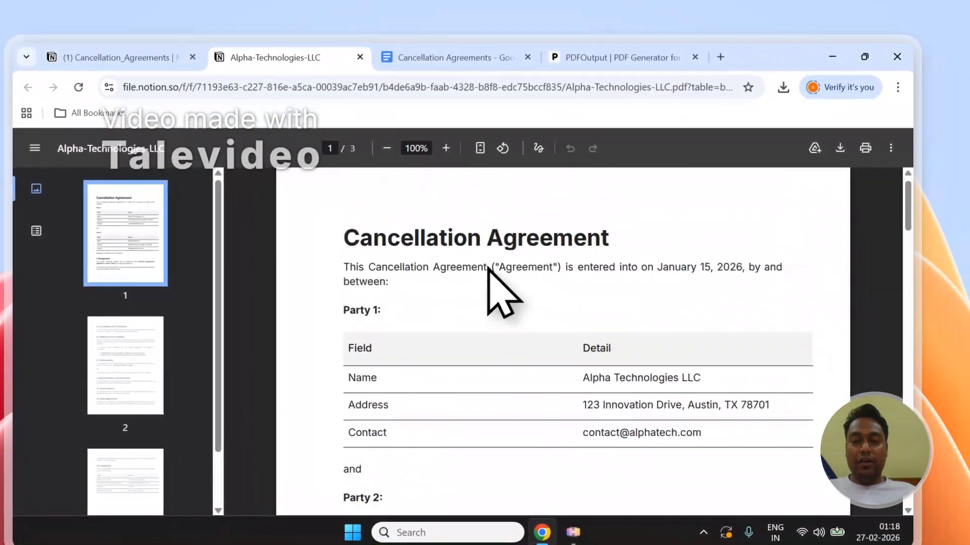
pyautogui.scroll(-5, 543, 305)
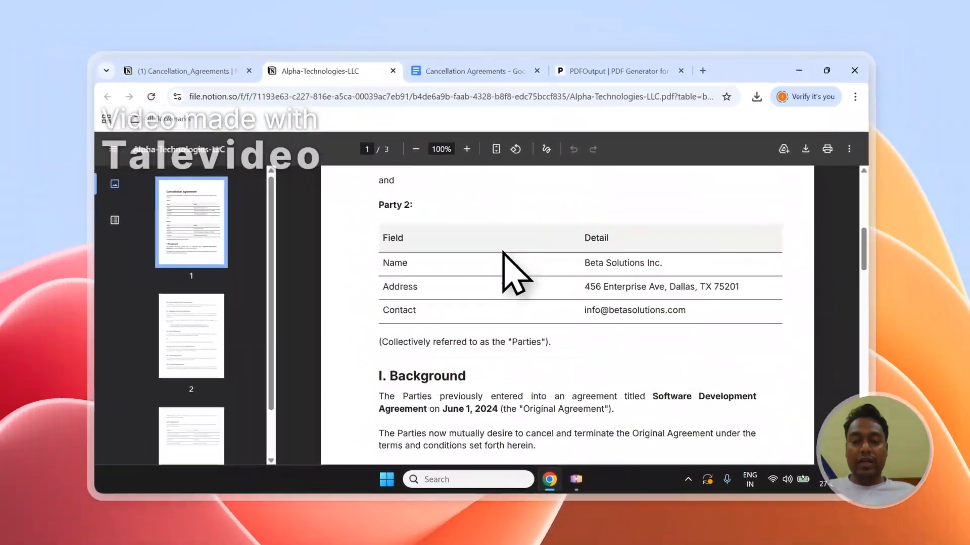
pyautogui.scroll(-15, 508, 267)
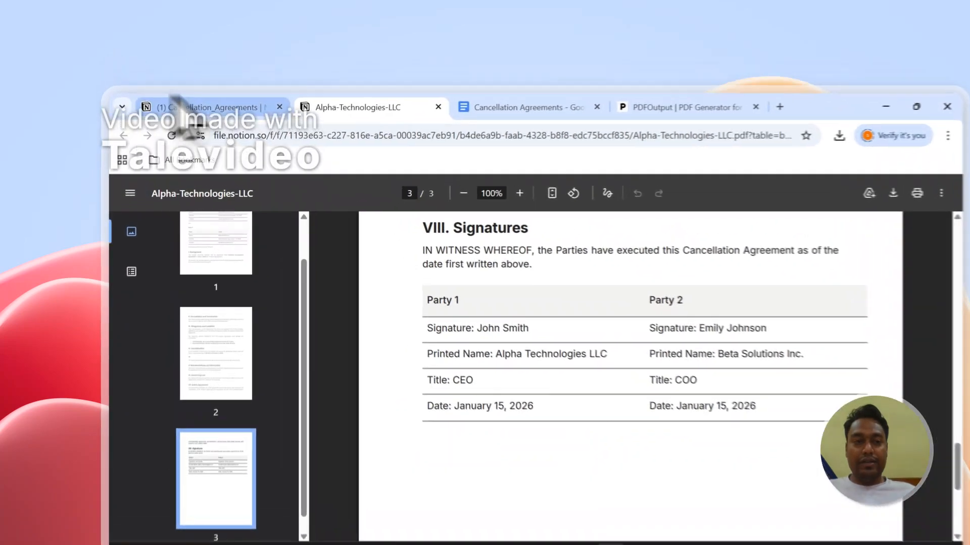
# Review the Notion records and the placeholders in the Google Docs template, and return to the PDFOutput dashboard
pyautogui.click(172, 74)
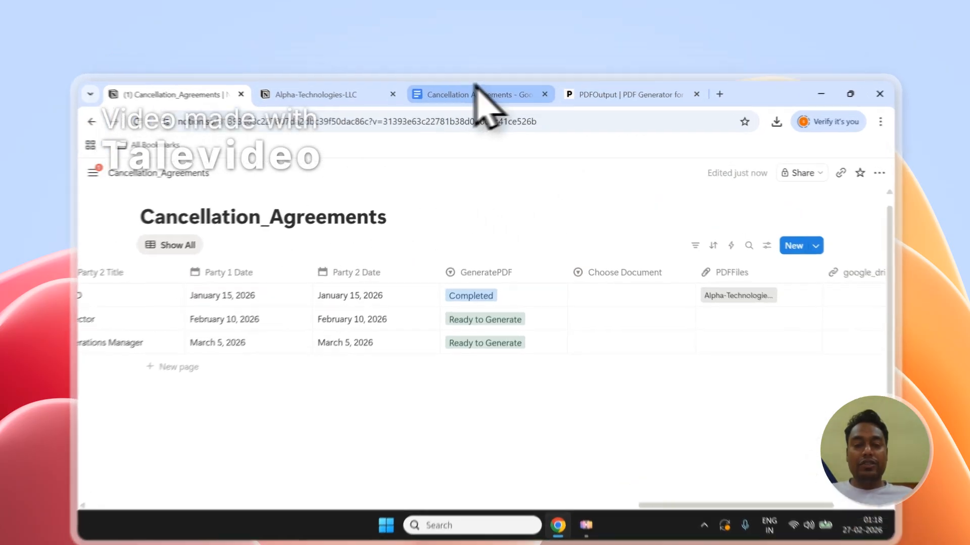
pyautogui.click(488, 74)
pyautogui.click(425, 272)
pyautogui.scroll(3, 467, 309)
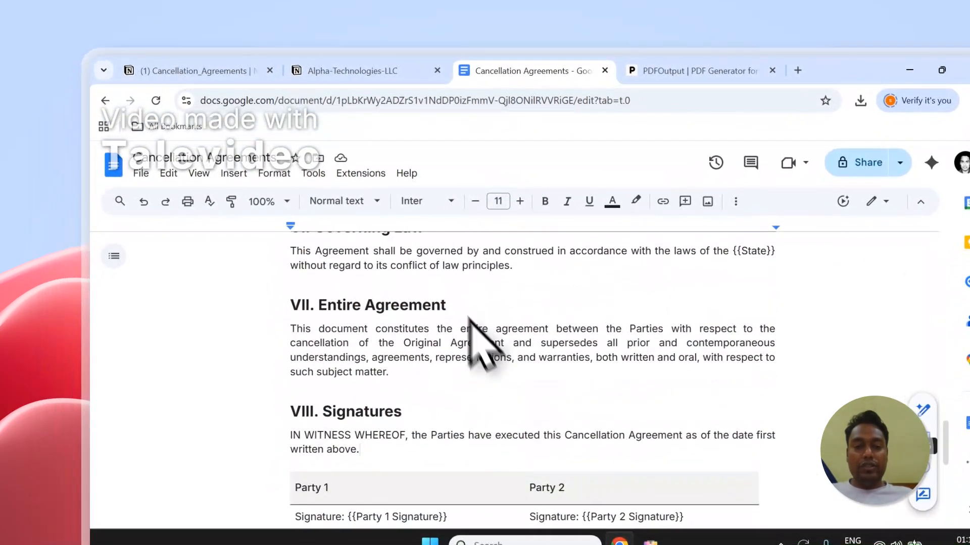
pyautogui.scroll(15, 449, 294)
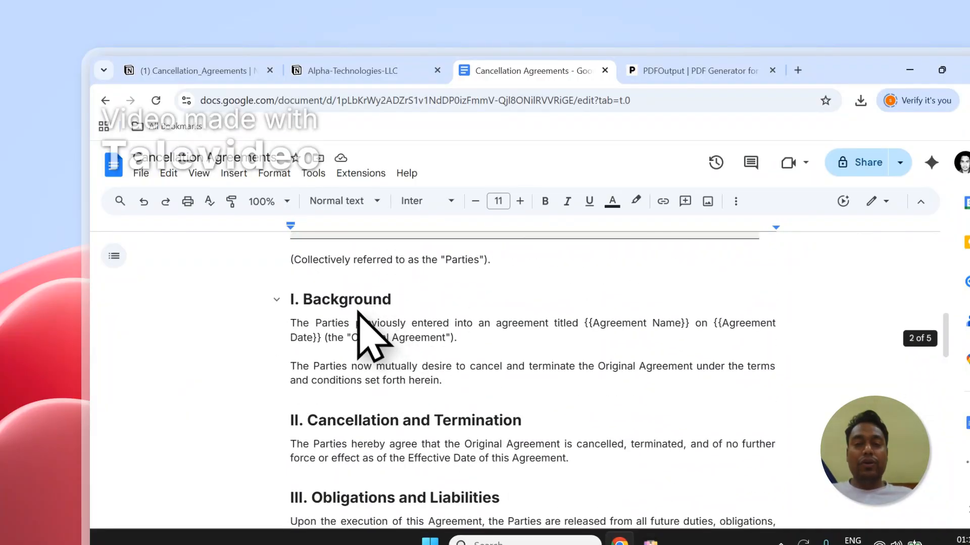
pyautogui.click(192, 71)
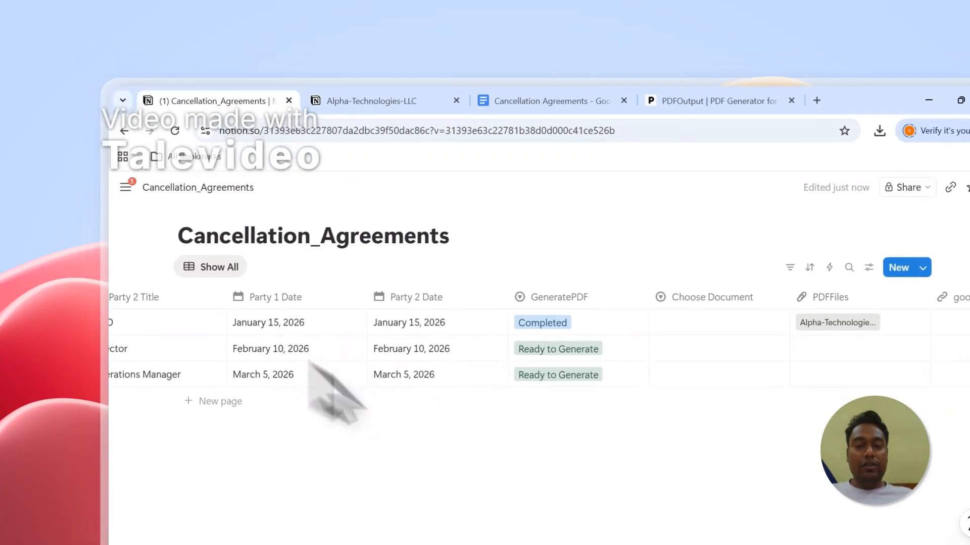
pyautogui.click(707, 79)
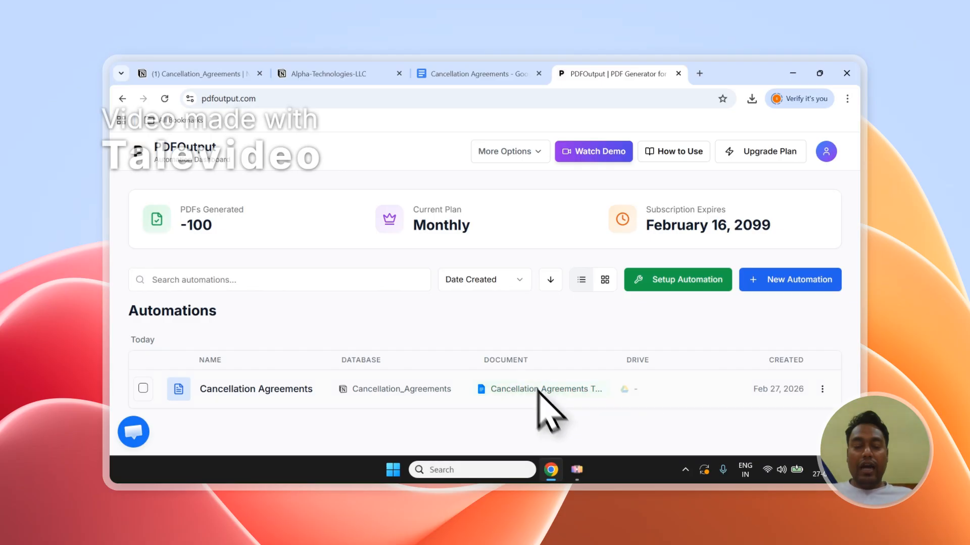
# In Notion, set Choose Document to the Cancellation Agreements template for the first record
pyautogui.click(199, 74)
pyautogui.click(598, 260)
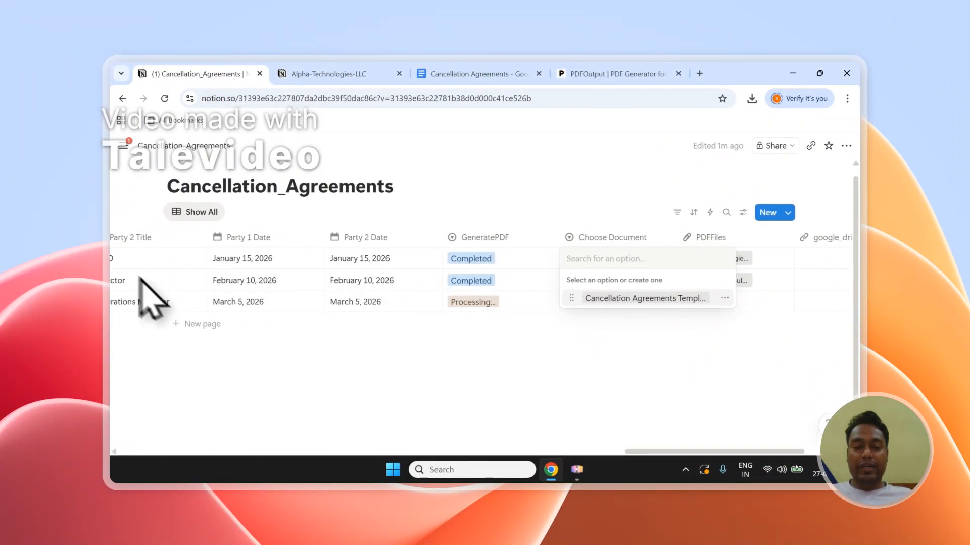
pyautogui.click(588, 260)
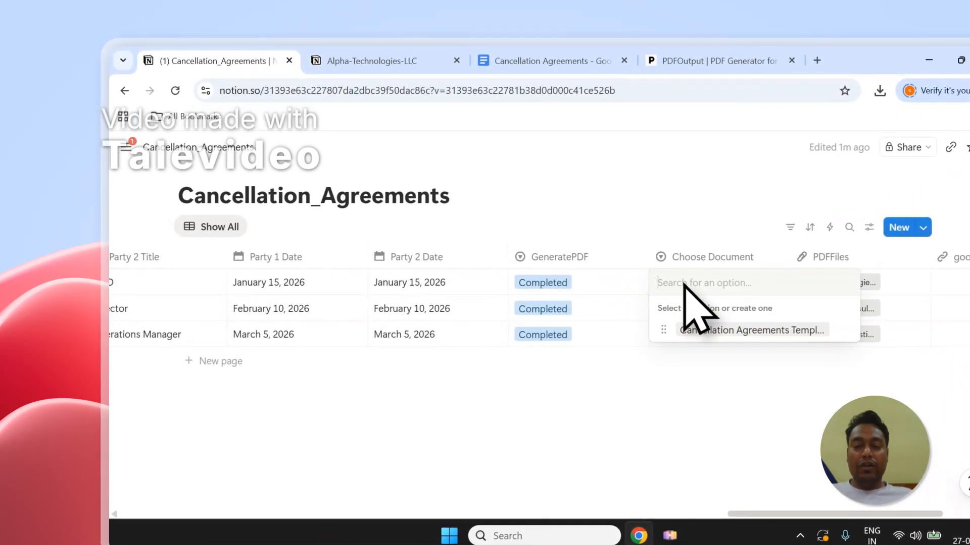
pyautogui.click(751, 331)
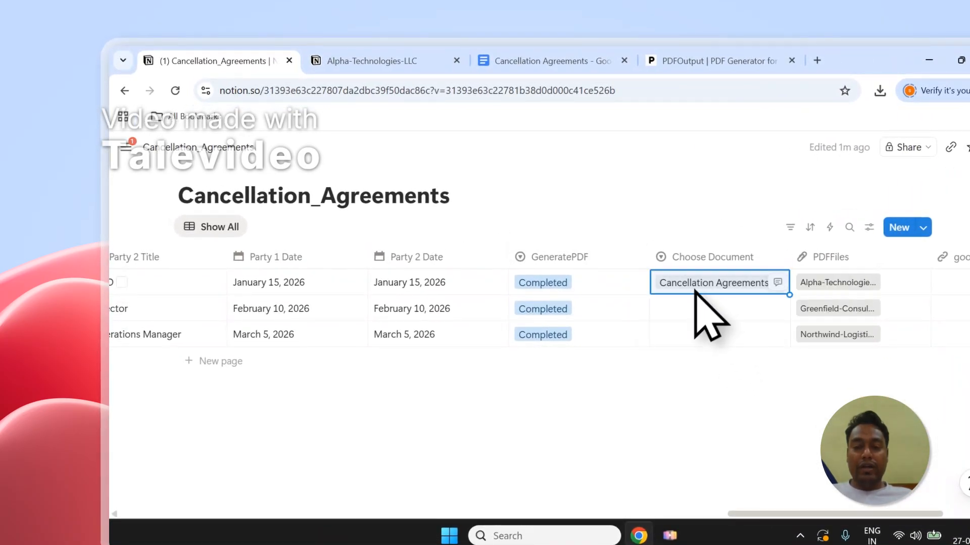
pyautogui.click(702, 328)
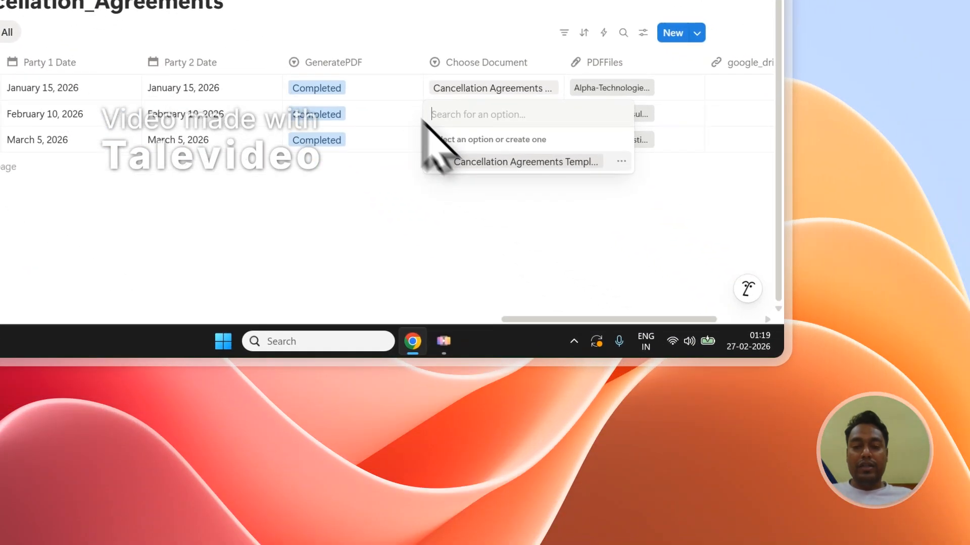
pyautogui.press('Escape')
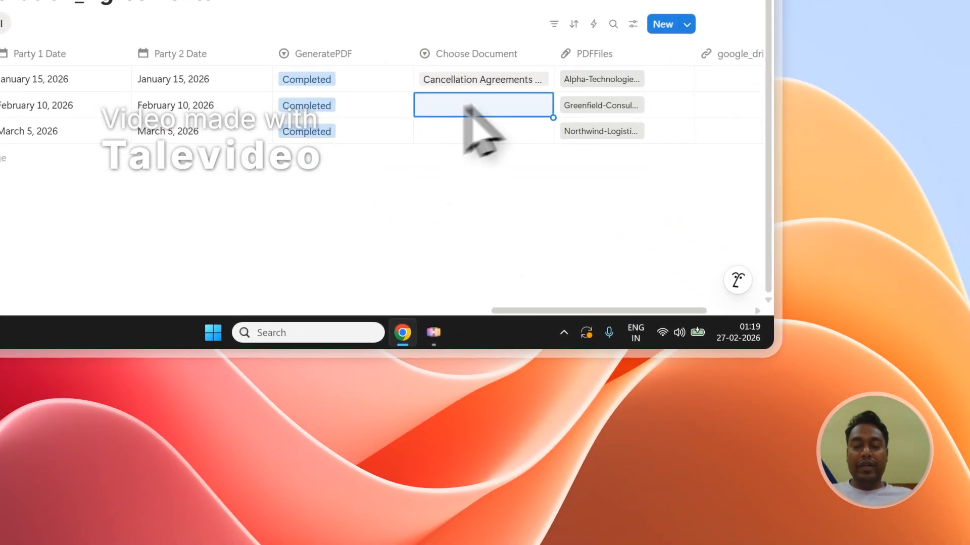
# Switch to PDFOutput and create a new automation named Cancellation Contracts - 2
pyautogui.click(455, 38)
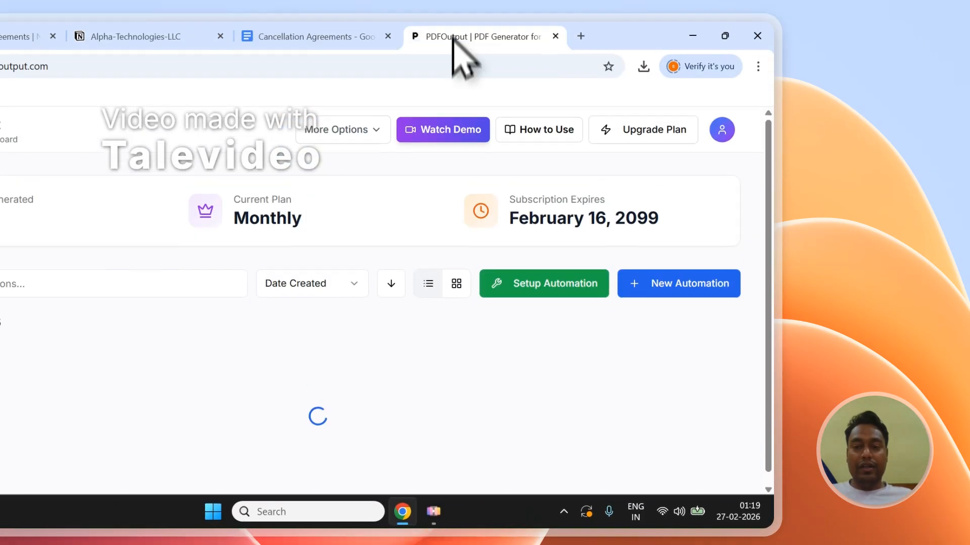
pyautogui.click(657, 376)
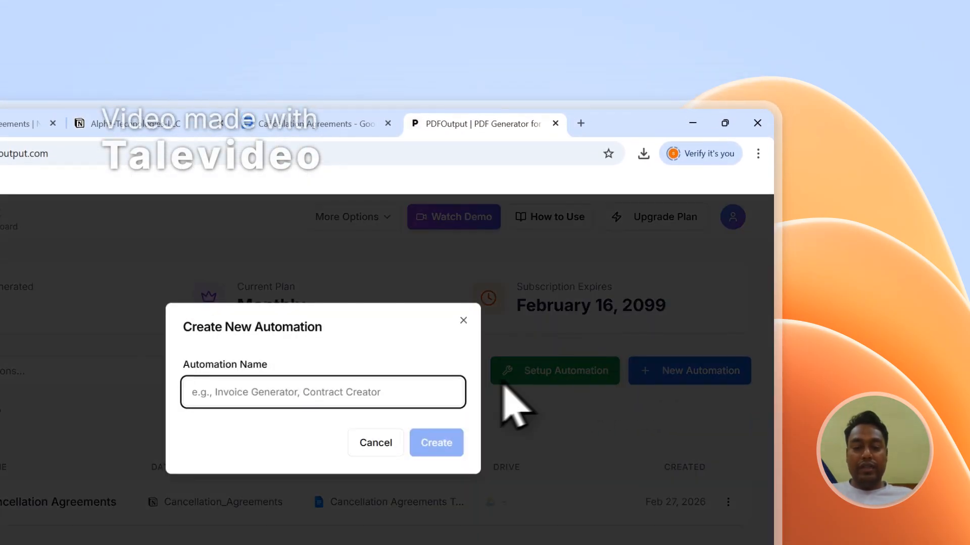
pyautogui.write('Cancellation Contracts - 2')
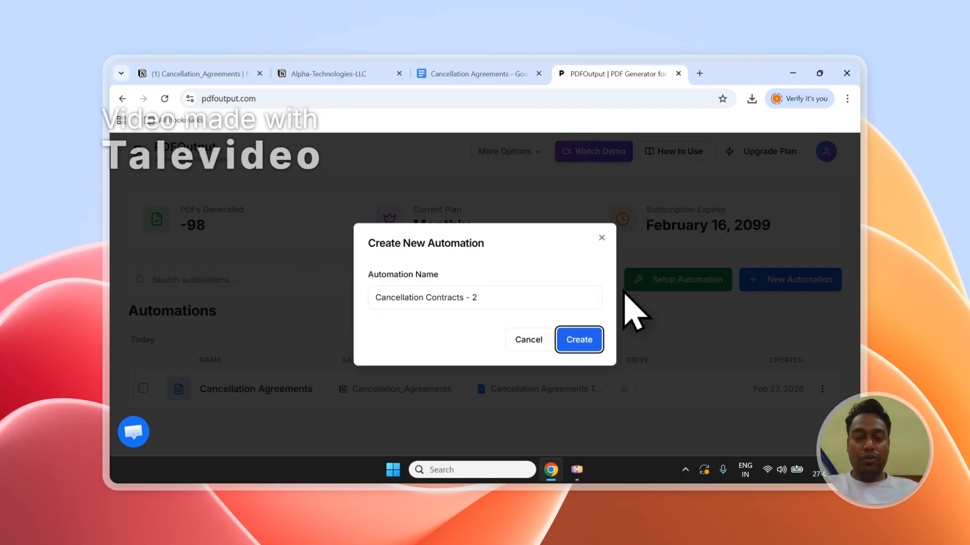
pyautogui.press('Return')
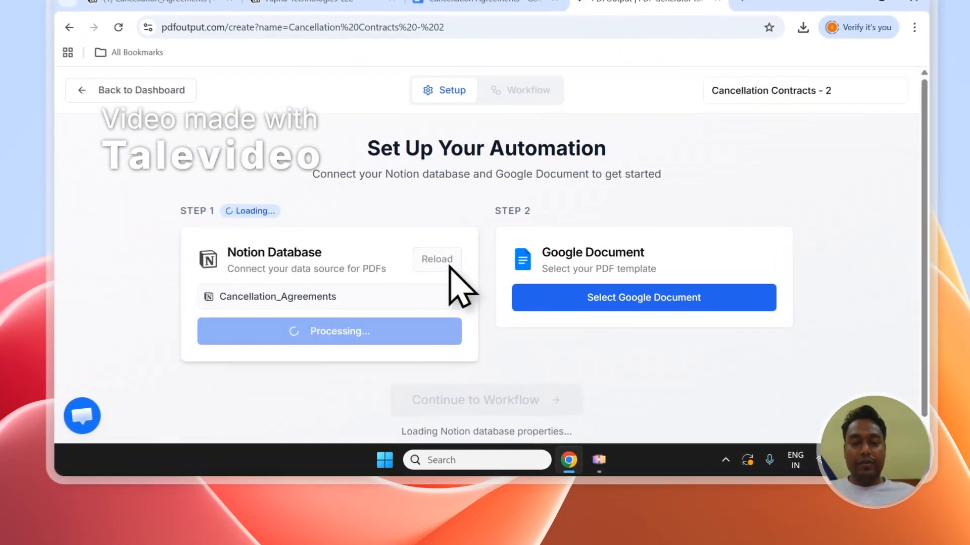
# Create a blank Google document as the automation's PDF template and continue to the workflow
pyautogui.click(561, 302)
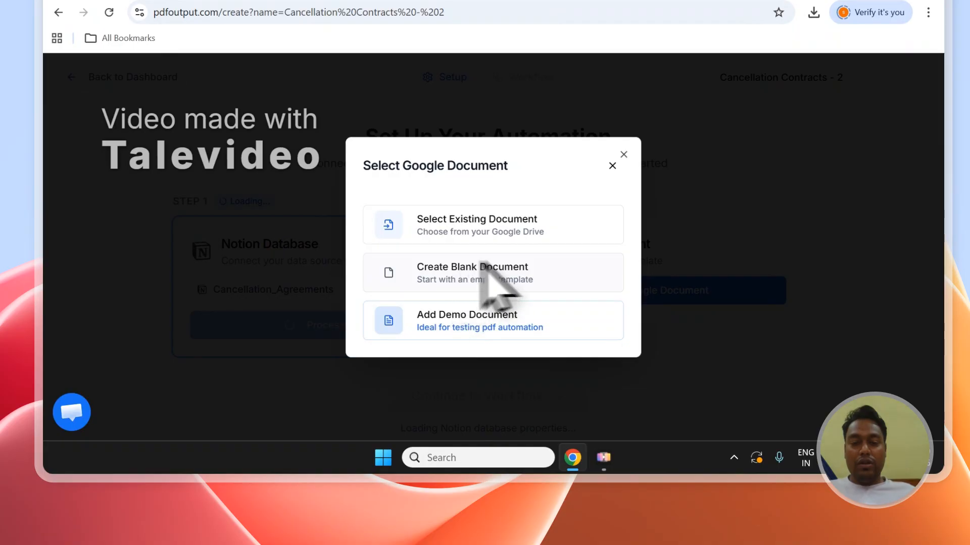
pyautogui.click(504, 271)
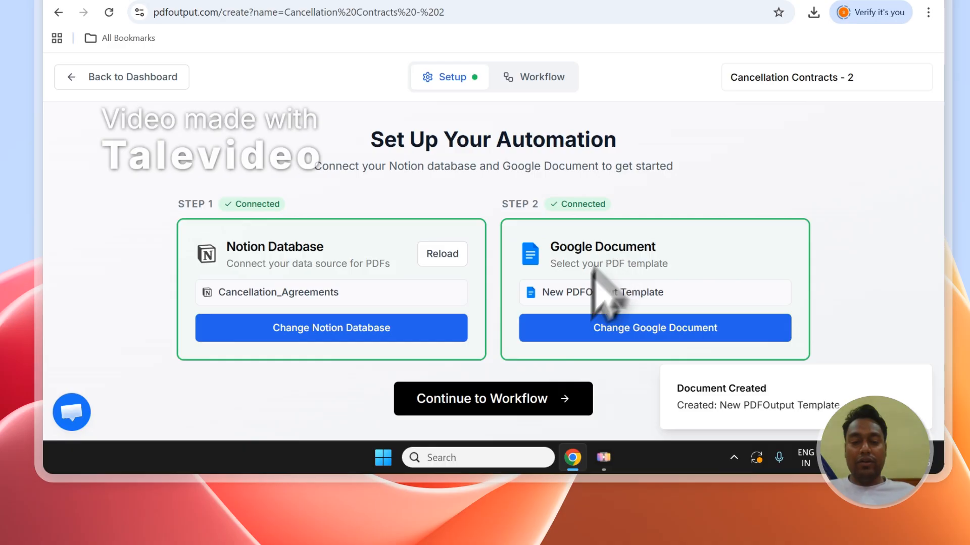
pyautogui.click(545, 403)
# Write the line "Agreement Date - {{Agreement Date}}" in the blank template using the copied Notion property placeholder
pyautogui.scroll(-4, 853, 303)
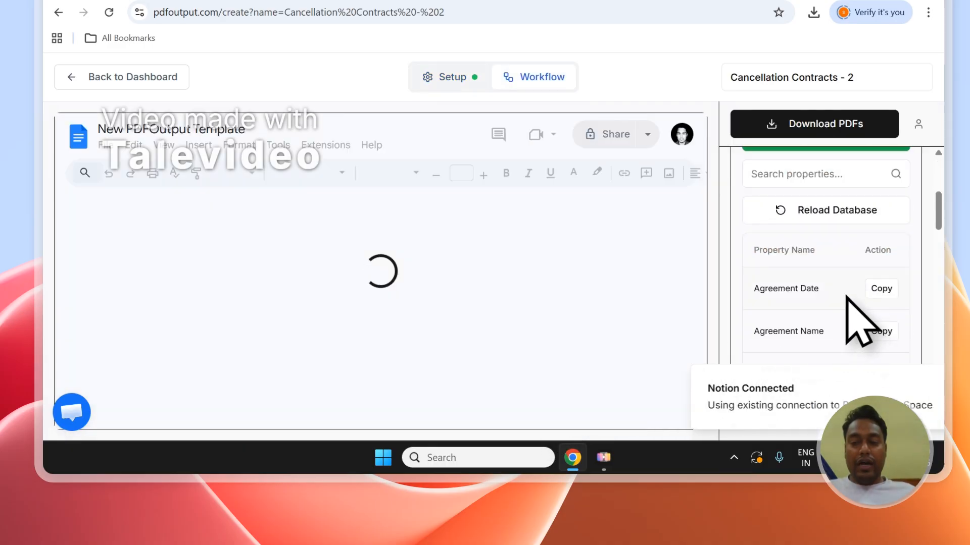
pyautogui.click(877, 288)
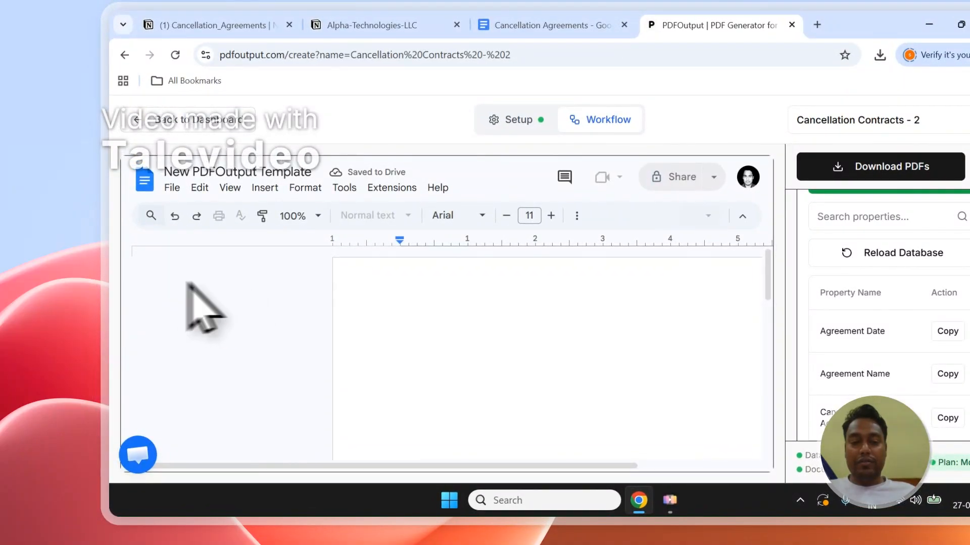
pyautogui.click(155, 266)
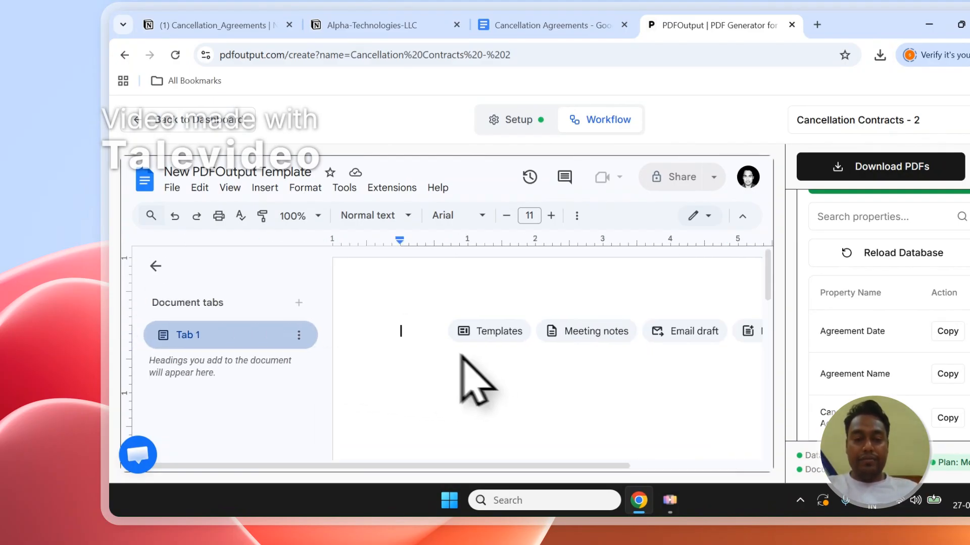
pyautogui.write('Agreeme')
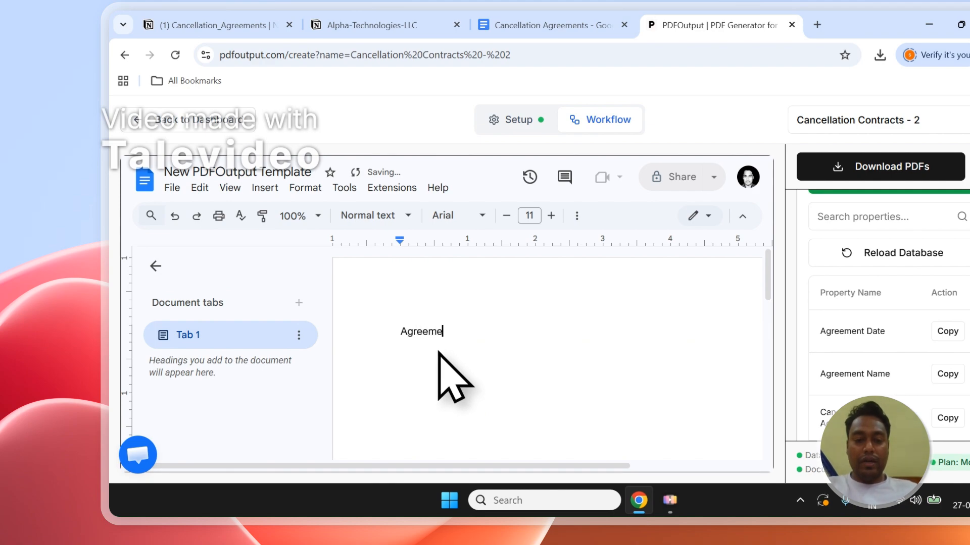
pyautogui.write('nt Date -')
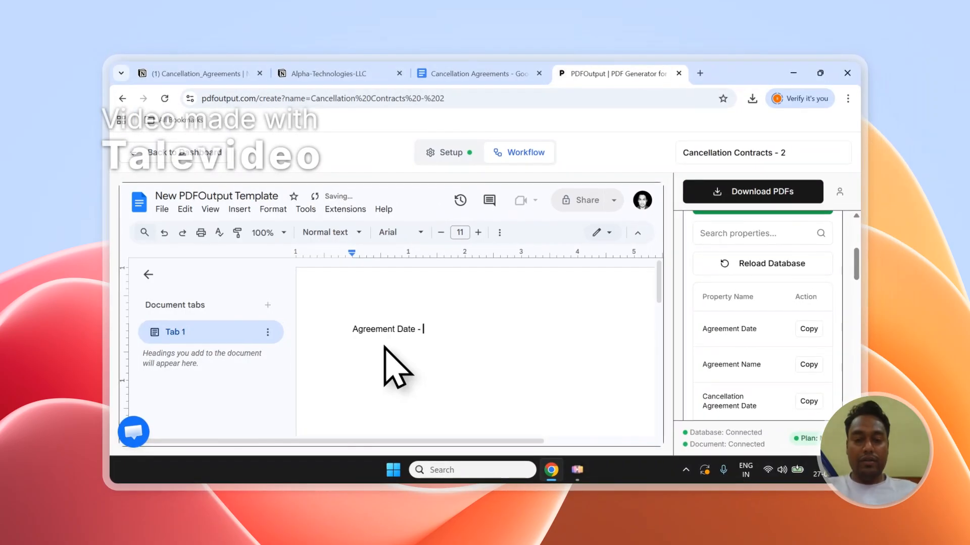
pyautogui.click(808, 328)
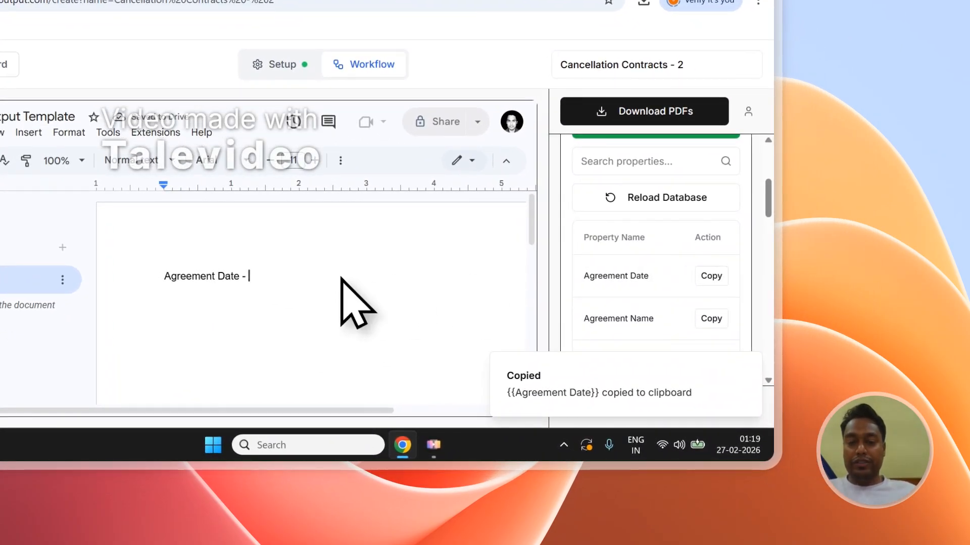
pyautogui.hotkey('ctrl', 'v')
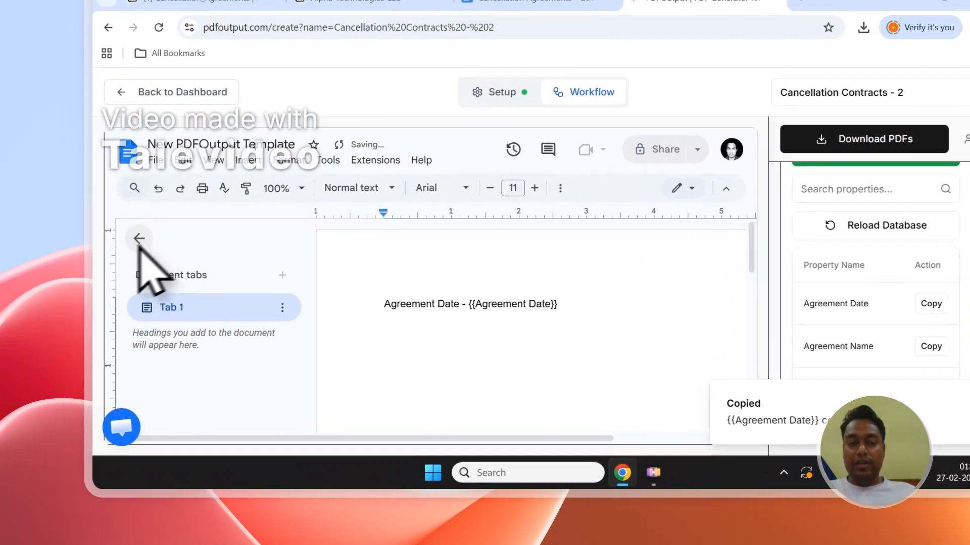
# Collapse the document tabs outline and add the line "Agreement Name - {{Agreement Name}}" below the agreement date
pyautogui.click(139, 248)
pyautogui.click(851, 326)
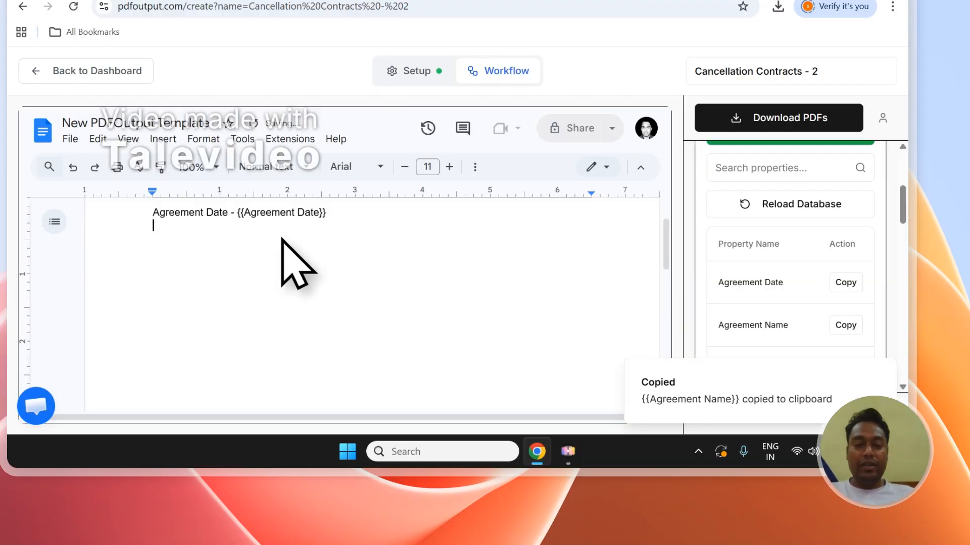
pyautogui.press('Home')
pyautogui.write('Ag')
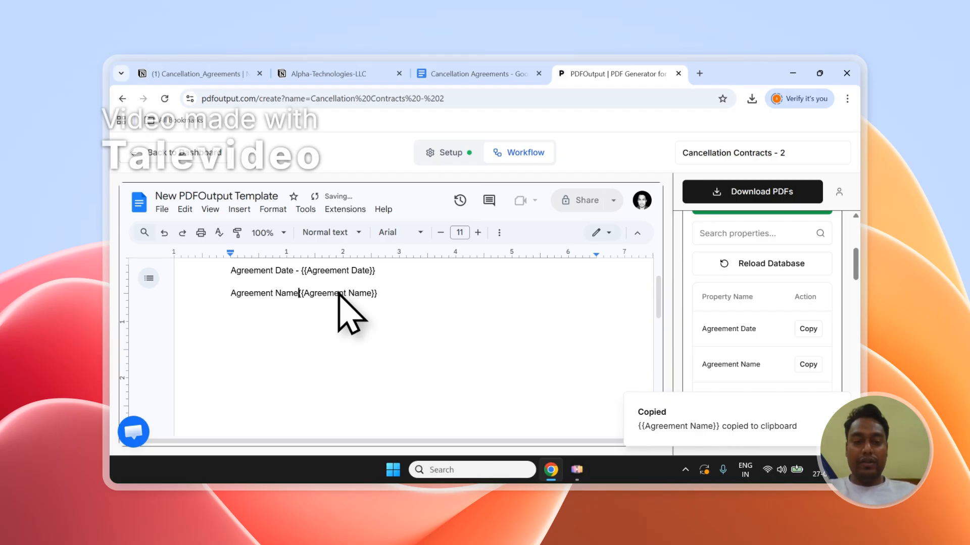
# Add the line "Name of Party 1 - {{Party 1 Name}}" below the agreement name using the copied property placeholder
pyautogui.scroll(-3, 784, 346)
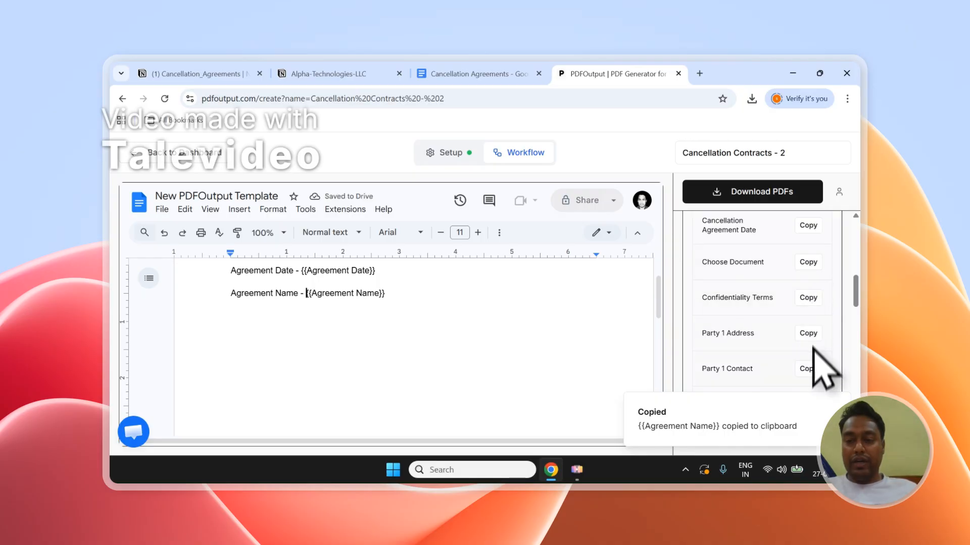
pyautogui.scroll(-1, 812, 351)
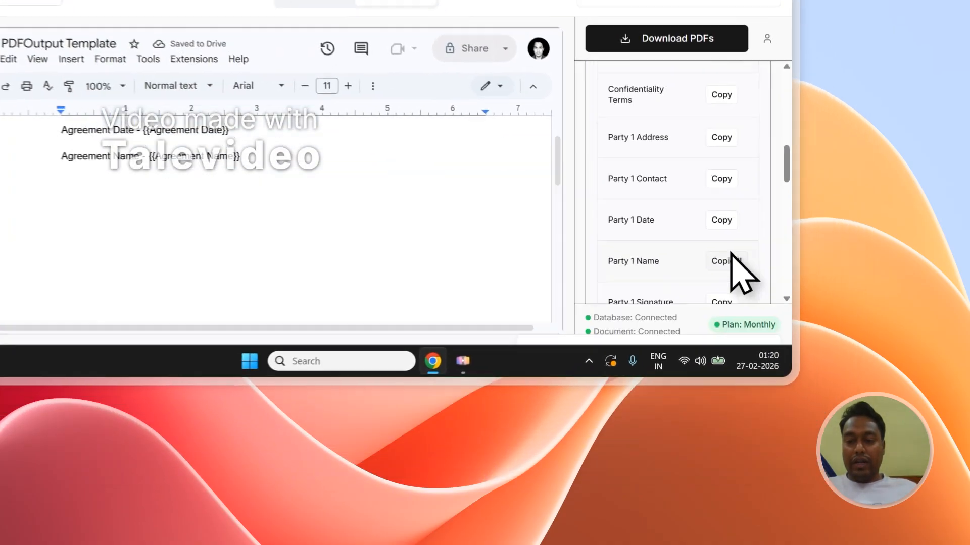
pyautogui.click(808, 381)
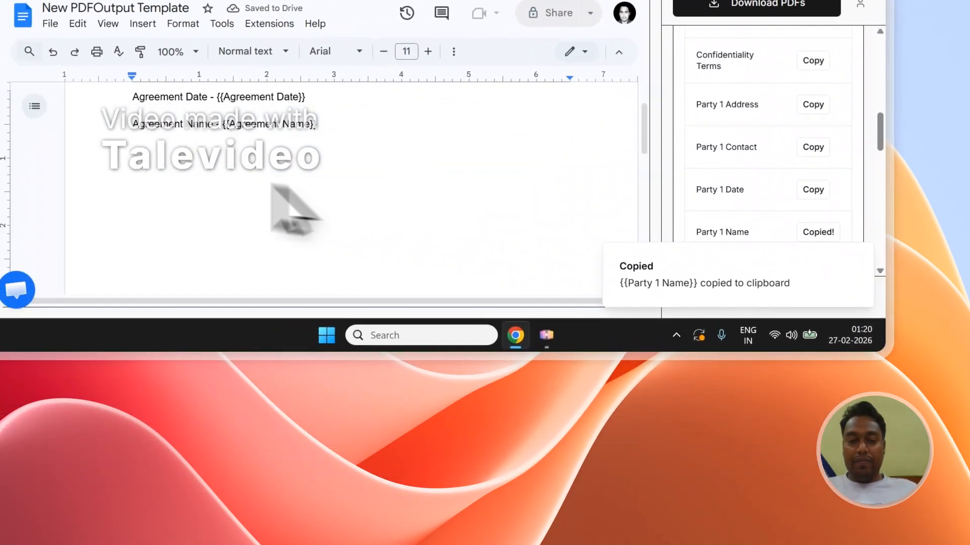
pyautogui.click(308, 336)
pyautogui.press('Return')
pyautogui.write('Na')
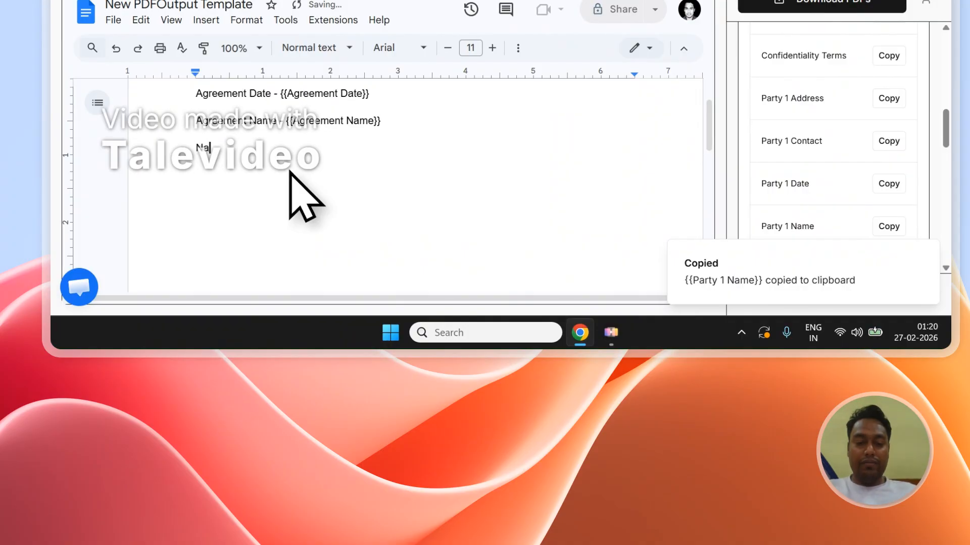
pyautogui.write('me of Party 1 - {{Party 1 Name')
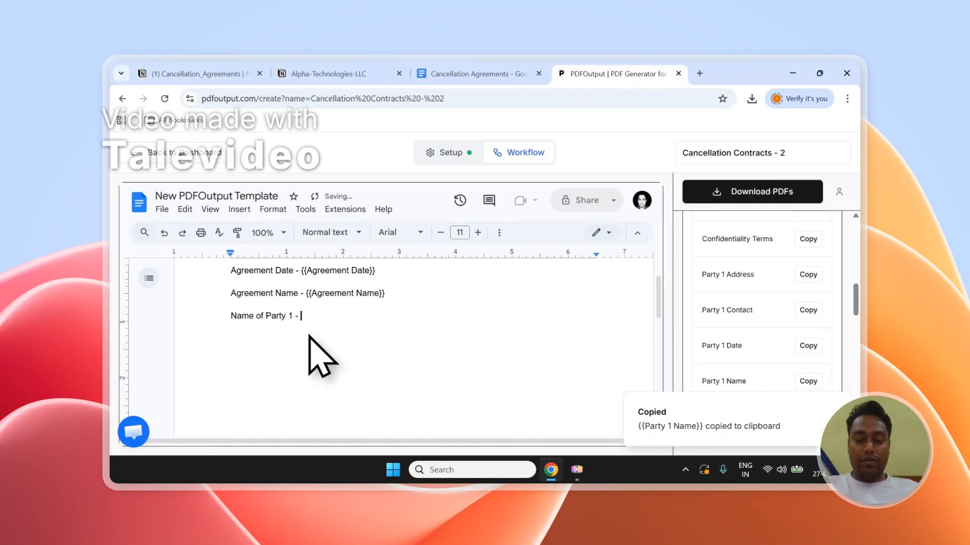
pyautogui.scroll(1, 336, 337)
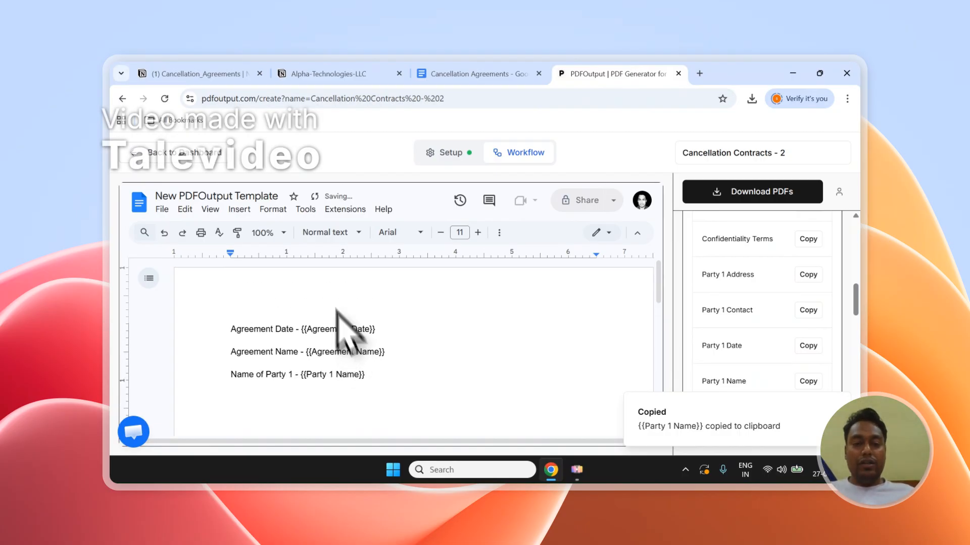
# Set the PDF file name to the Agreement Name property and set up the Notion automation for this template
pyautogui.scroll(-10, 766, 325)
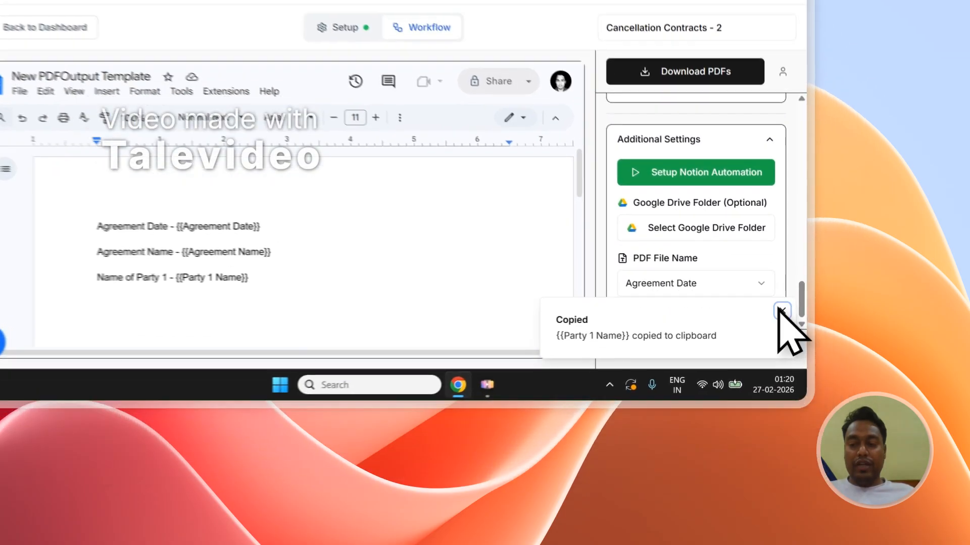
pyautogui.click(768, 379)
pyautogui.scroll(-2, 656, 184)
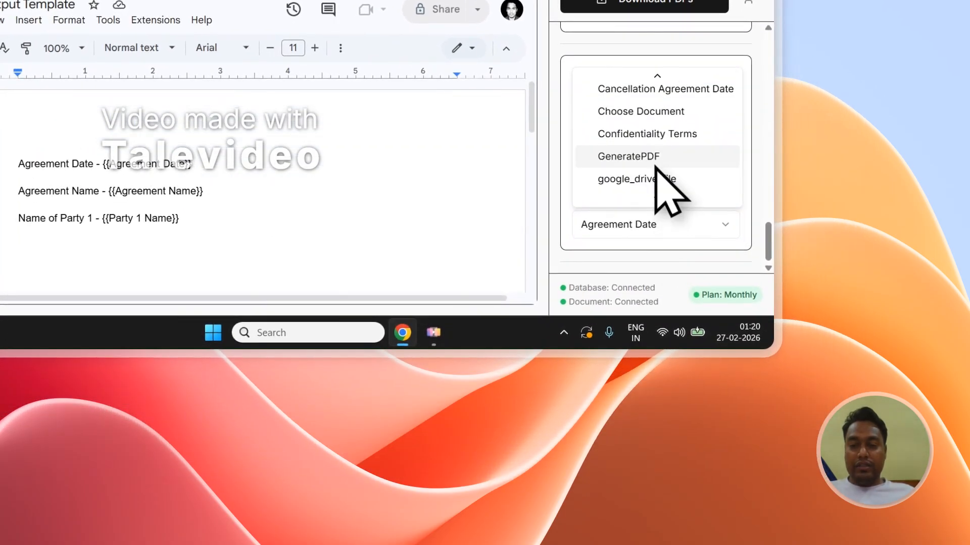
pyautogui.scroll(2, 656, 162)
pyautogui.click(656, 111)
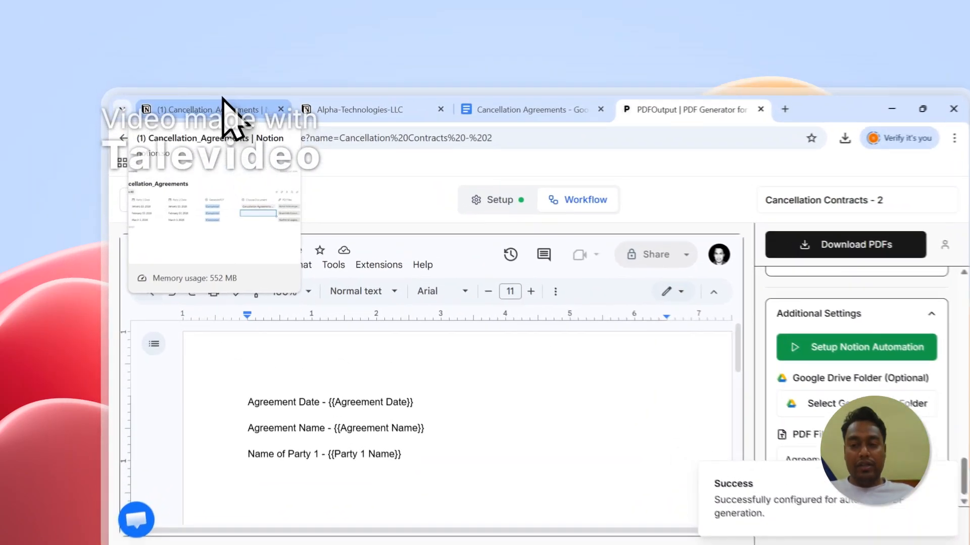
# Switch to the Cancellation_Agreements database in Notion and clear the PDFFiles cells of all three rows
pyautogui.click(209, 67)
pyautogui.click(595, 378)
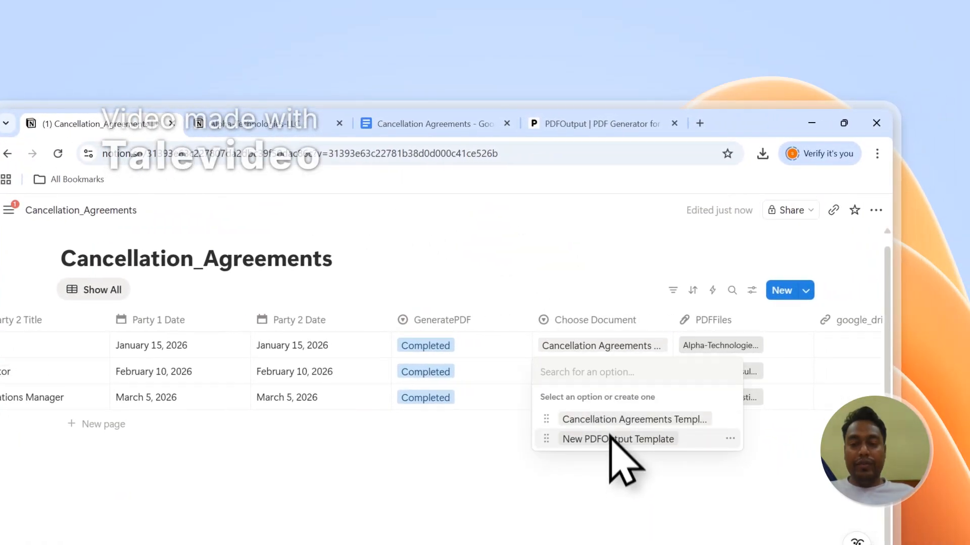
pyautogui.click(597, 282)
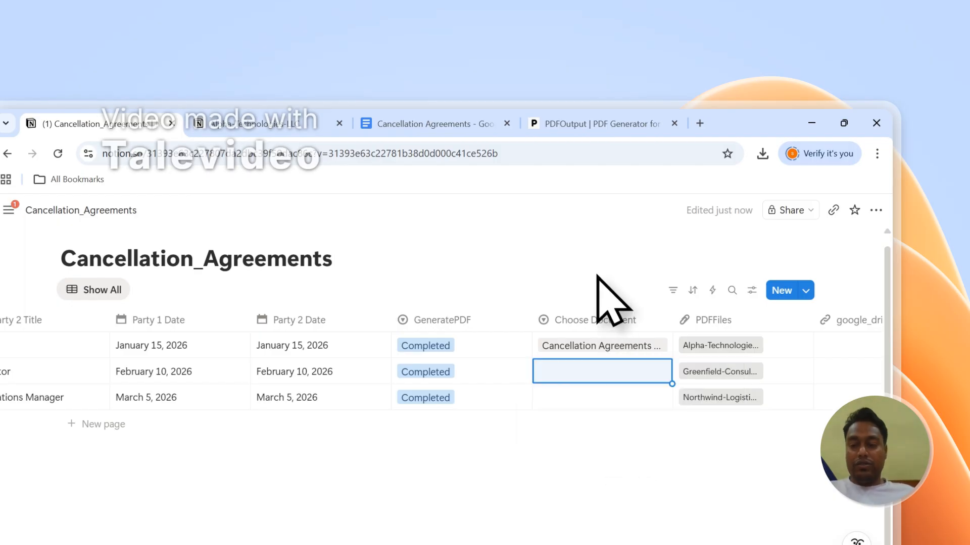
pyautogui.press('Right')
pyautogui.press('Delete')
pyautogui.press('Up')
pyautogui.press('Delete')
pyautogui.press('Down')
pyautogui.press('Down')
pyautogui.press('Delete')
# Set Choose Document to New PDFOutput Template for the second and third rows
pyautogui.press('Up')
pyautogui.press('Up')
pyautogui.press('Left')
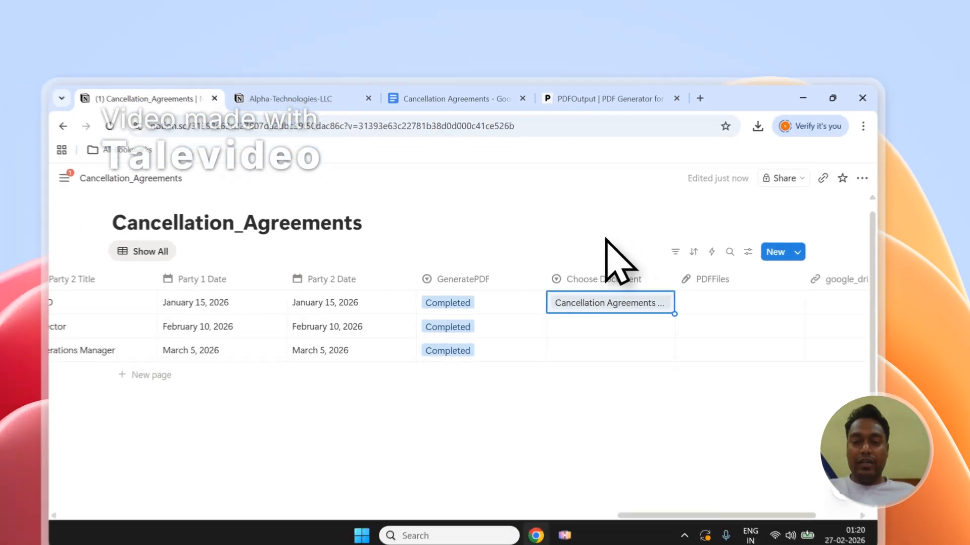
pyautogui.press('Down')
pyautogui.press('Return')
pyautogui.press('Down')
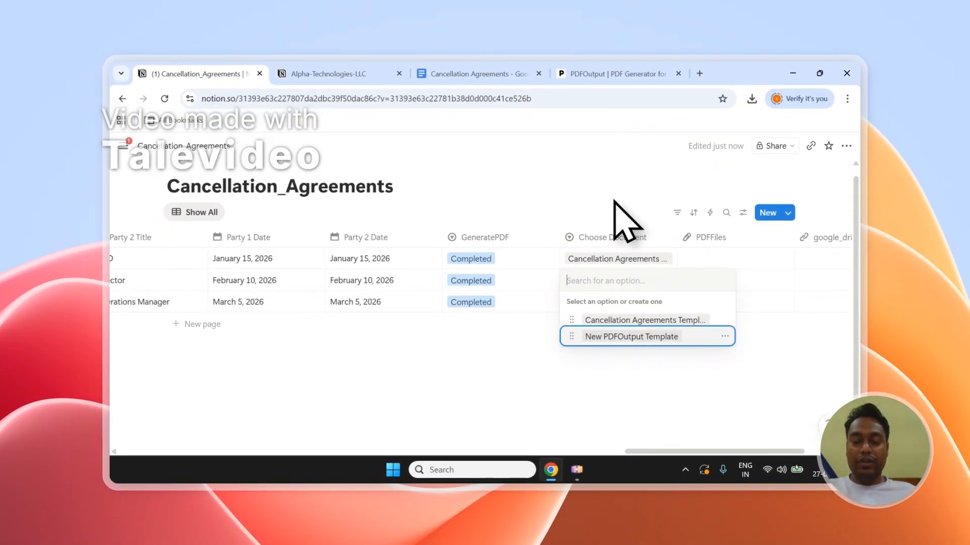
pyautogui.press('Return')
pyautogui.press('Down')
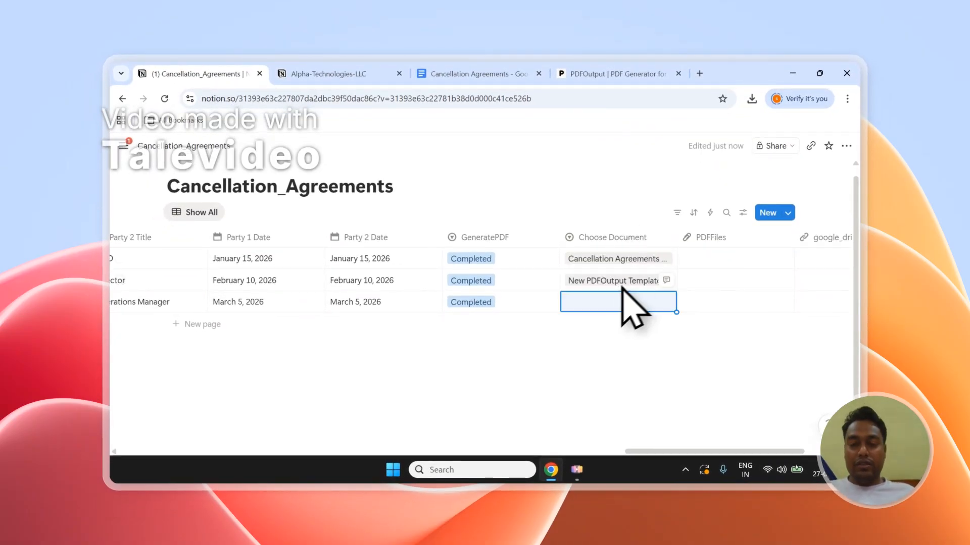
pyautogui.press('Return')
pyautogui.click(648, 357)
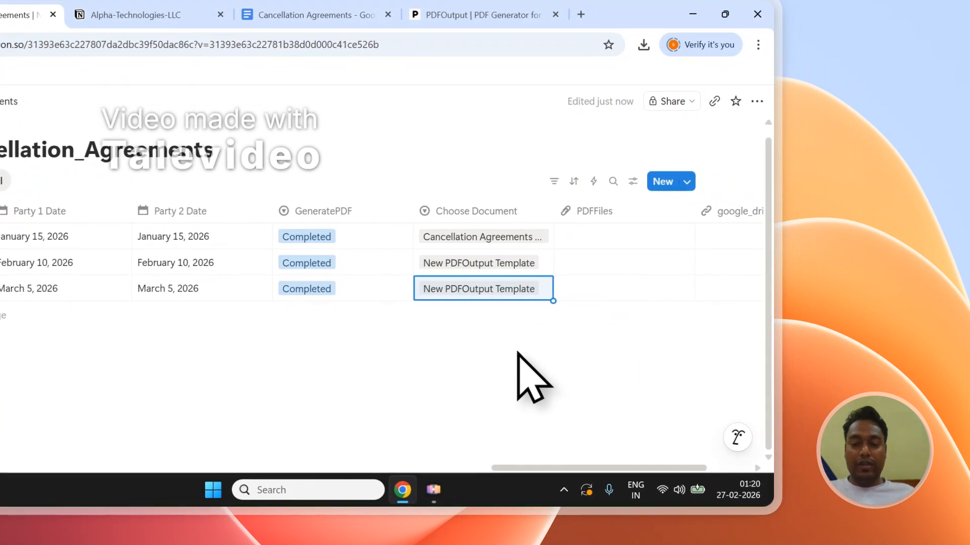
# Set GeneratePDF to Ready to Generate for all three agreement rows
pyautogui.press('Left')
pyautogui.press('Up')
pyautogui.press('Up')
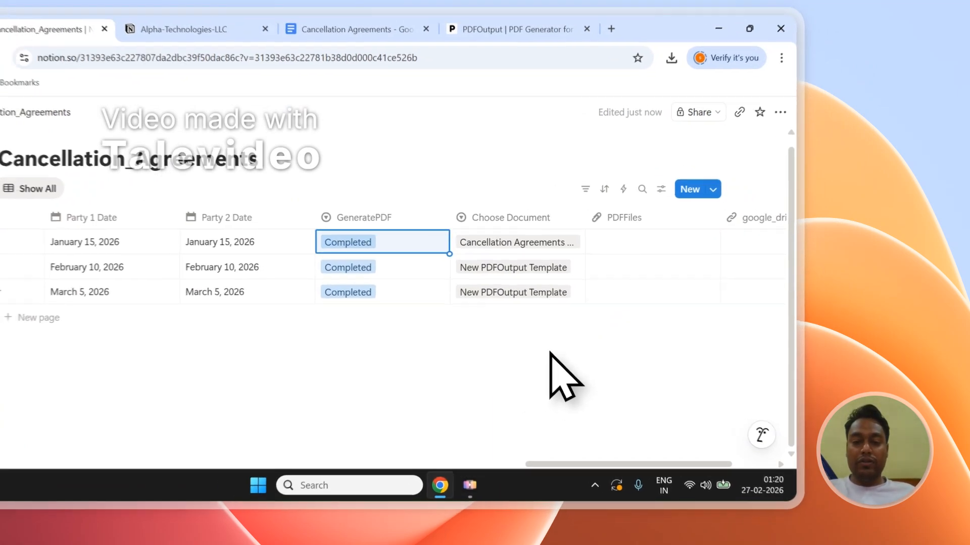
pyautogui.press('Return')
pyautogui.press('Down')
pyautogui.press('Return')
pyautogui.press('Up')
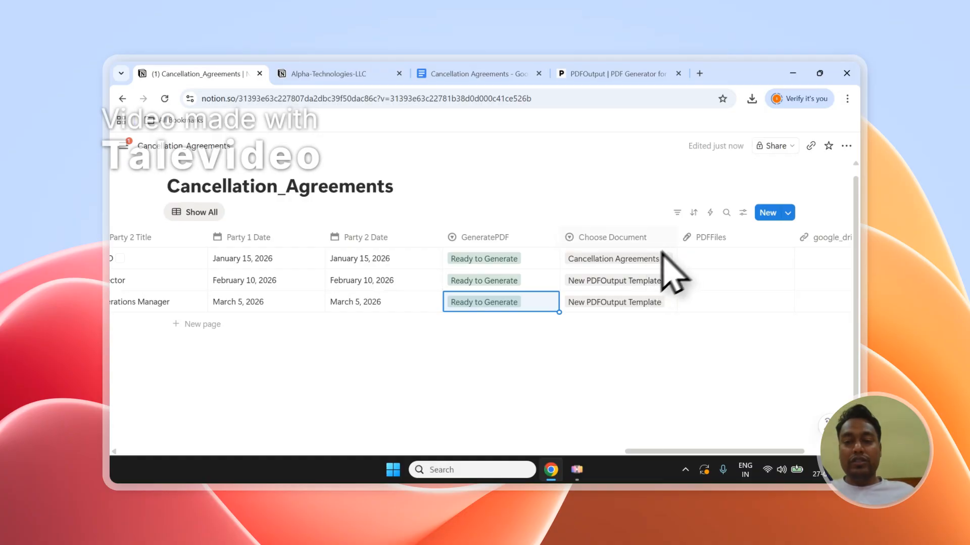
# Widen the Choose Document column to fit its full template names and narrow the GeneratePDF and Party 2 Date columns
pyautogui.moveTo(678, 243); pyautogui.dragTo(705, 240)
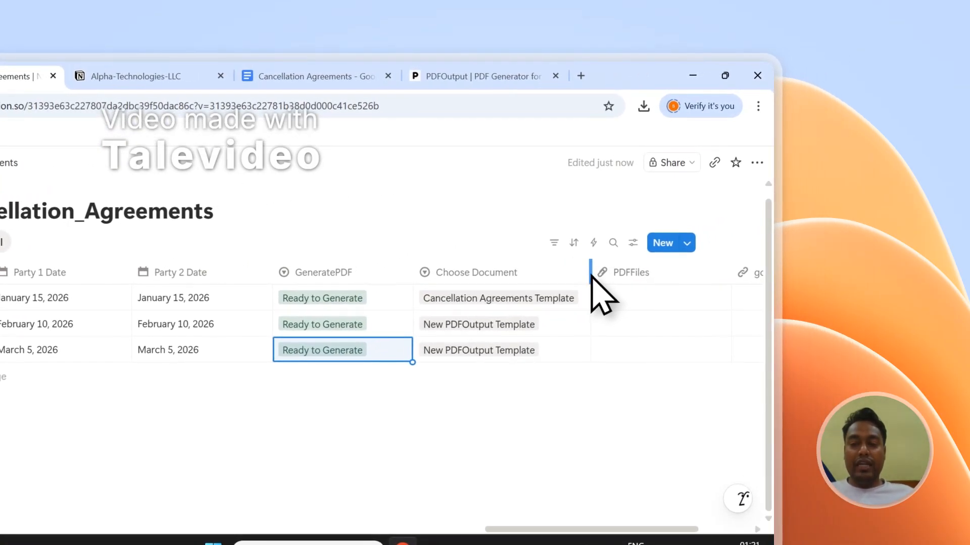
pyautogui.moveTo(421, 278); pyautogui.dragTo(385, 275)
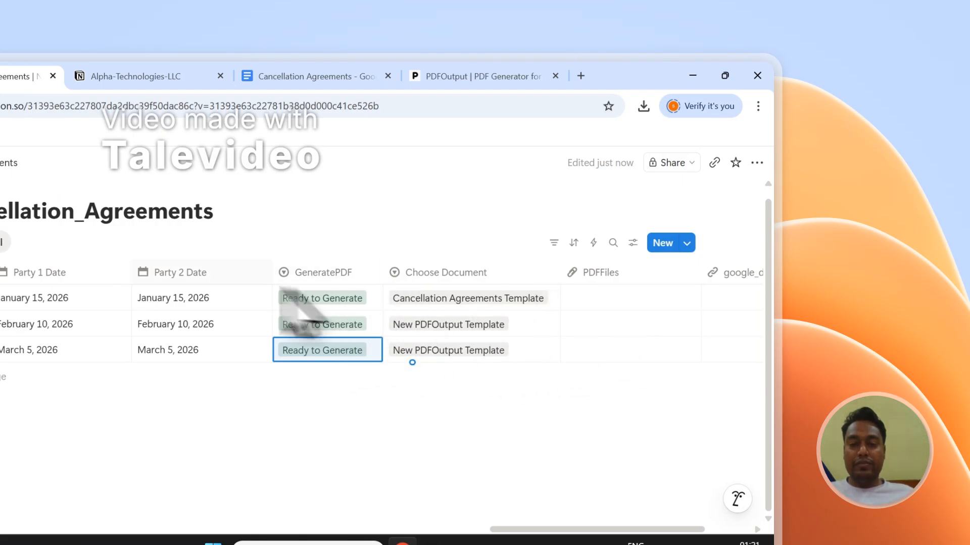
pyautogui.moveTo(272, 277); pyautogui.dragTo(245, 276)
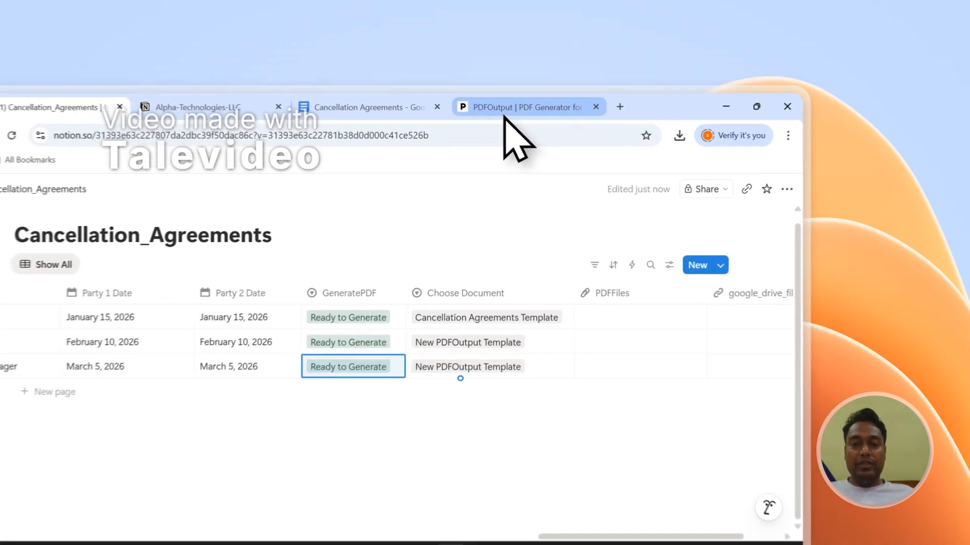
# Switch to PDFOutput, go to its home page and view the Send Message form on the contact page
pyautogui.click(611, 74)
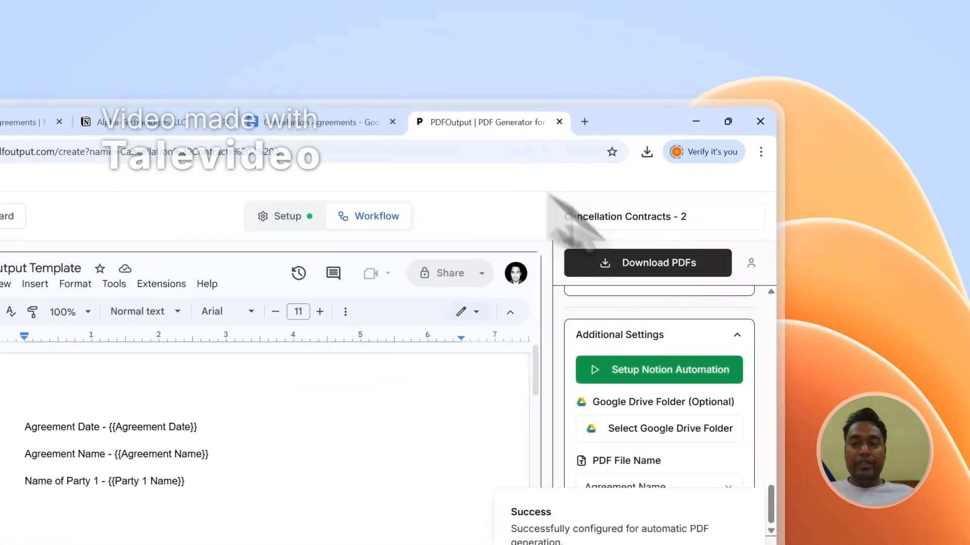
pyautogui.click(839, 192)
pyautogui.click(680, 362)
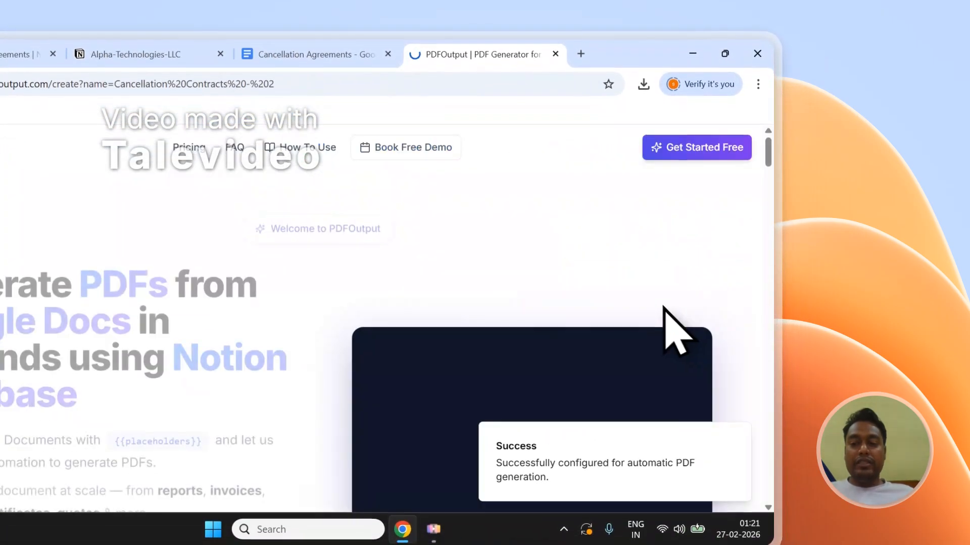
pyautogui.scroll(-10, 586, 379)
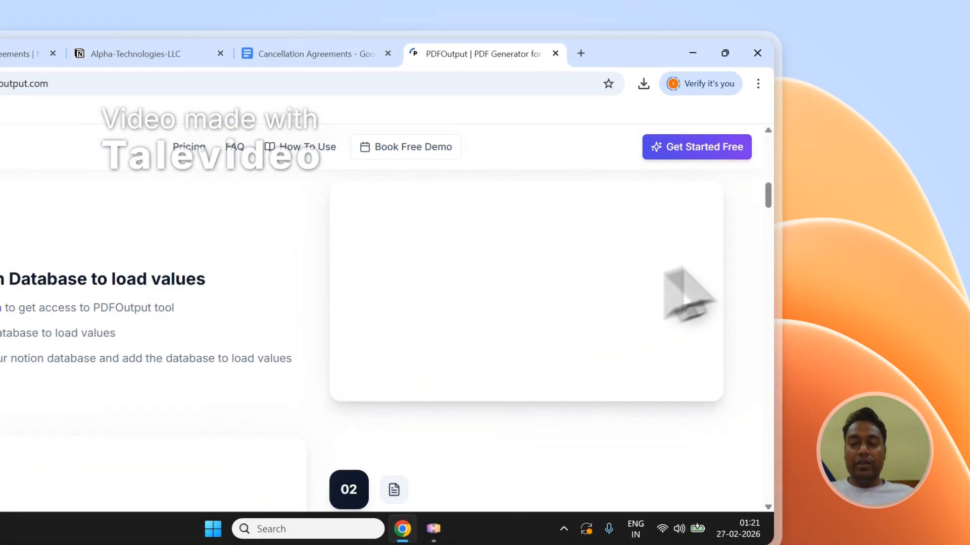
pyautogui.moveTo(776, 213); pyautogui.dragTo(768, 450)
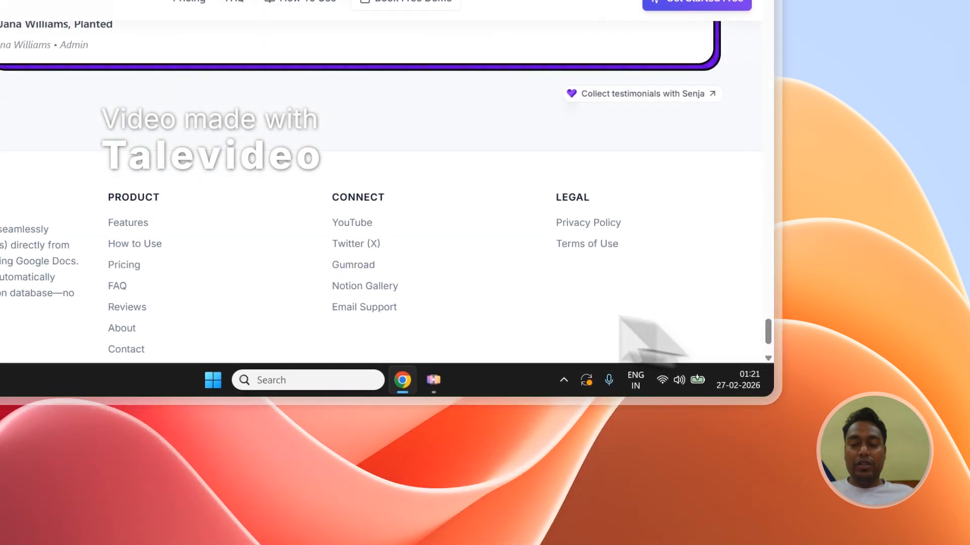
pyautogui.click(167, 209)
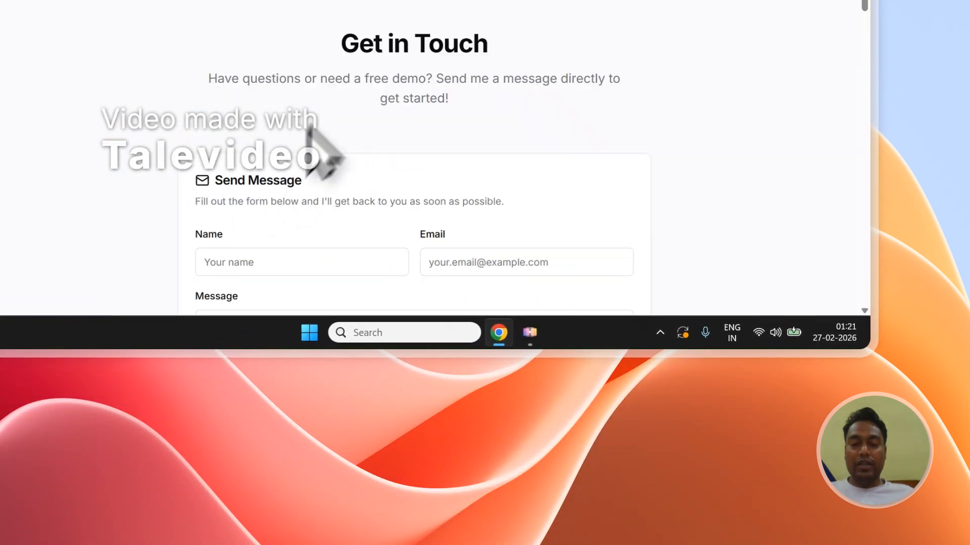
pyautogui.scroll(-3, 252, 131)
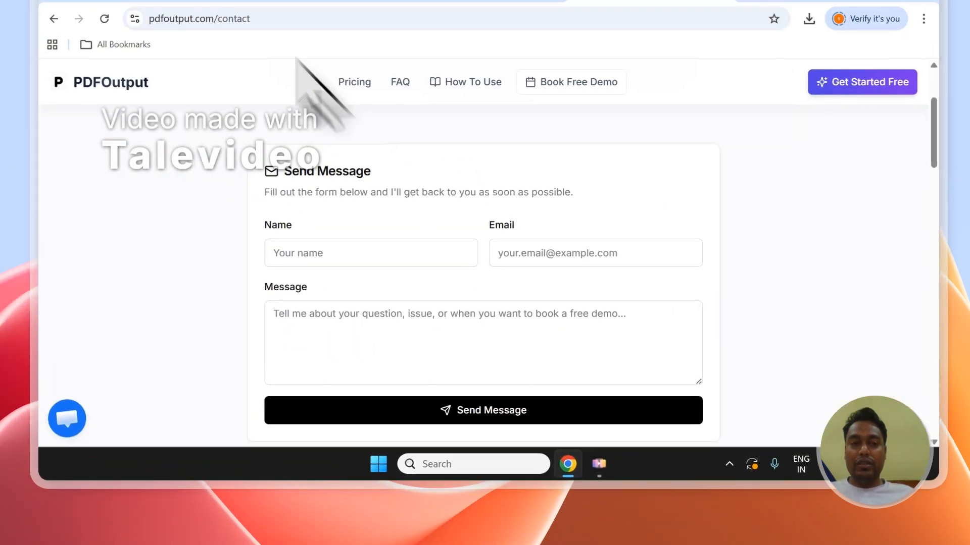
# Switch back to the Notion database, look through the accounts and workspaces in the workspace switcher, and close the sidebar
pyautogui.click(225, 104)
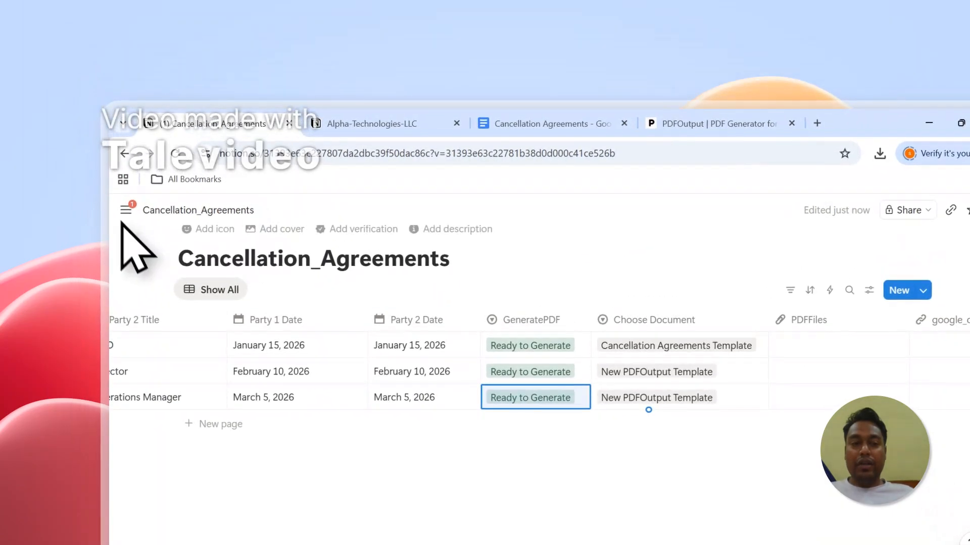
pyautogui.click(126, 209)
pyautogui.click(197, 216)
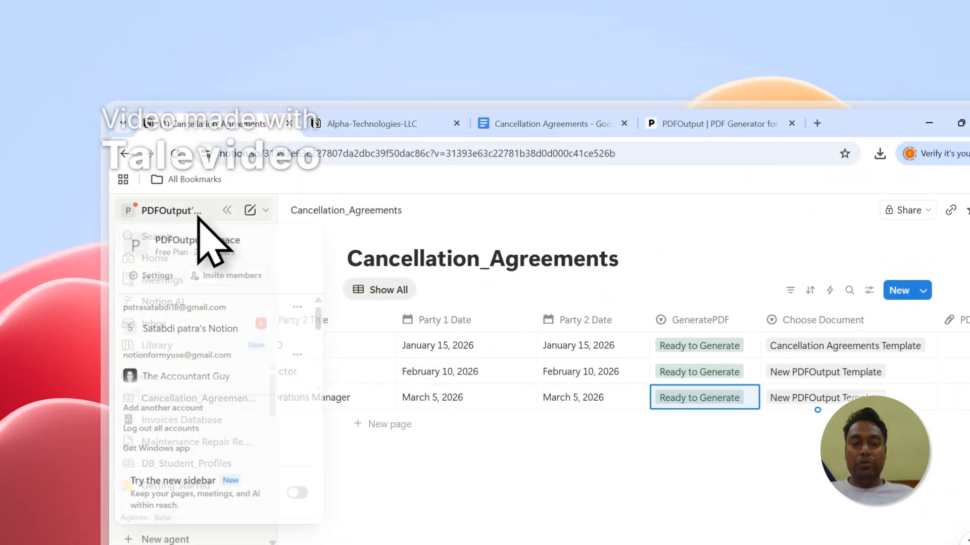
pyautogui.scroll(-2, 248, 344)
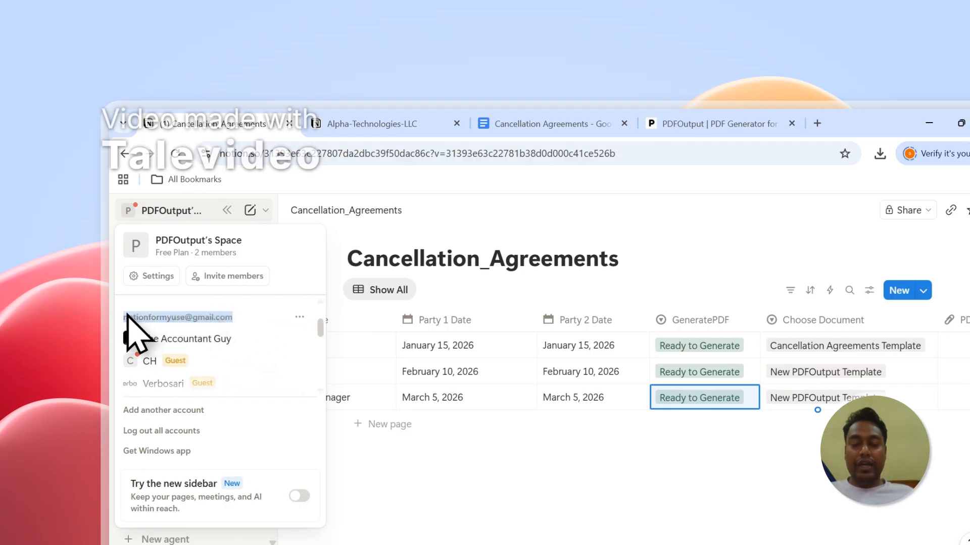
pyautogui.click(234, 216)
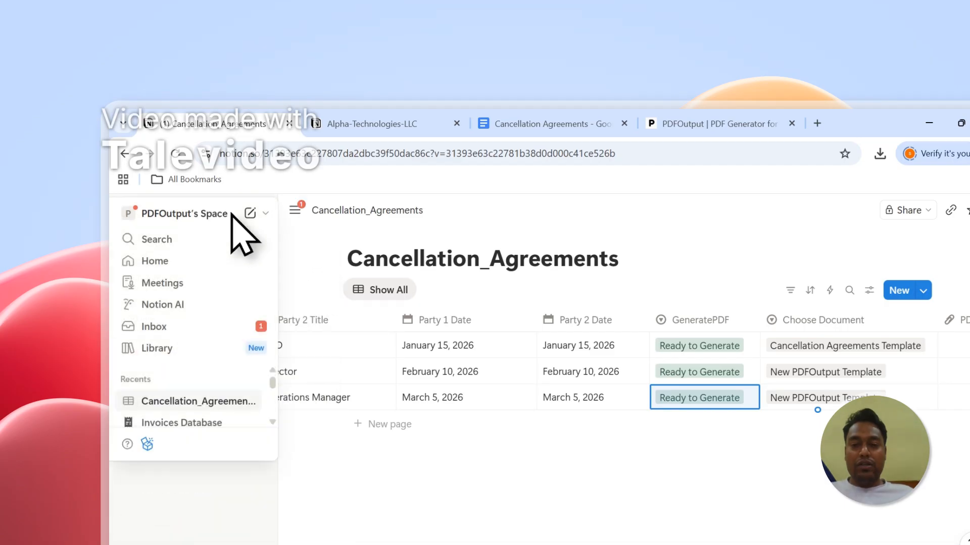
pyautogui.click(228, 210)
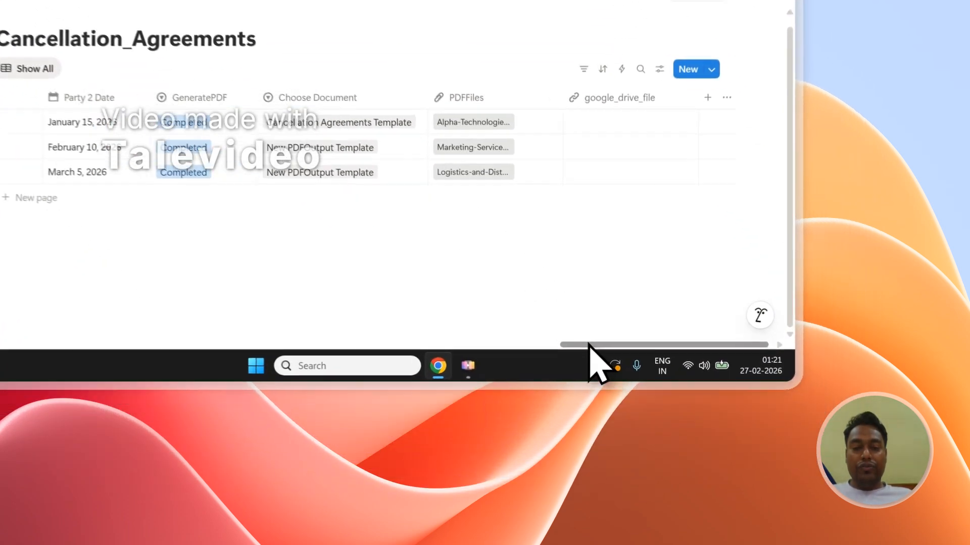
# Compare the Agreement Name values of the second and third rows with the names of their generated files in PDFFiles
pyautogui.moveTo(685, 451); pyautogui.dragTo(127, 452)
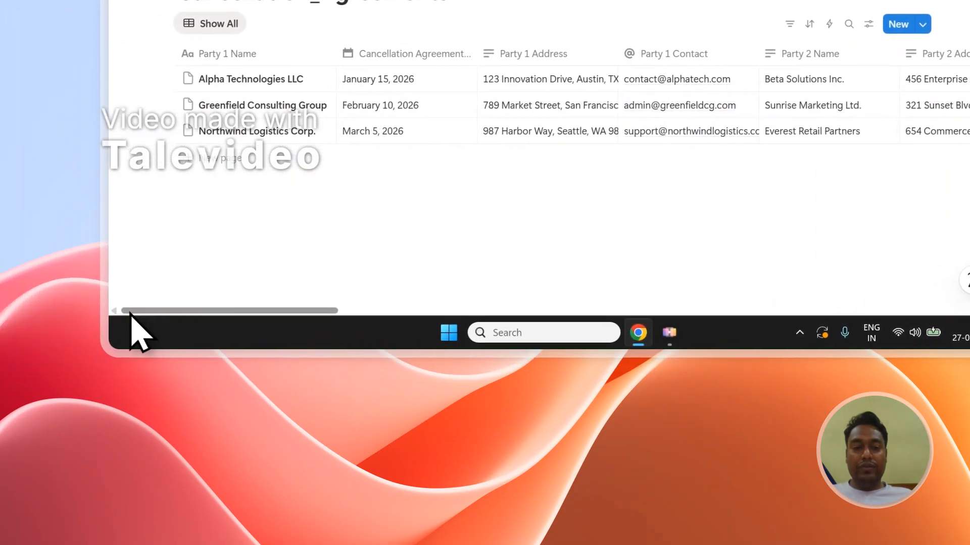
pyautogui.moveTo(130, 313); pyautogui.dragTo(301, 300)
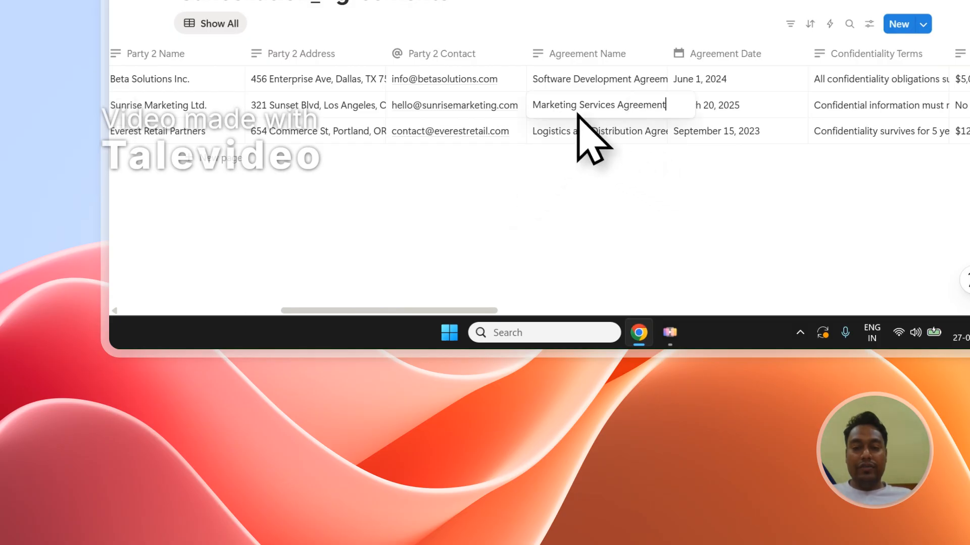
pyautogui.click(610, 130)
pyautogui.press('Escape')
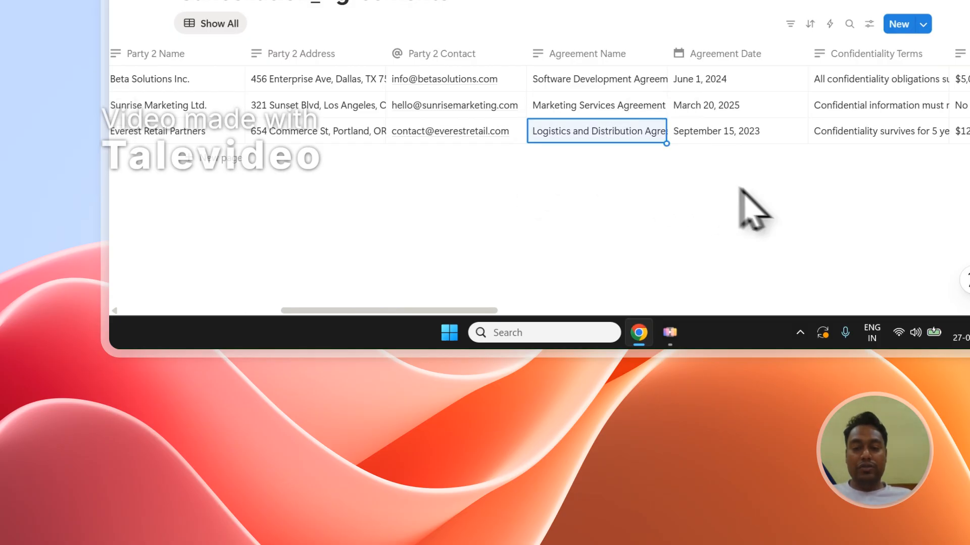
pyautogui.moveTo(480, 313); pyautogui.dragTo(925, 314)
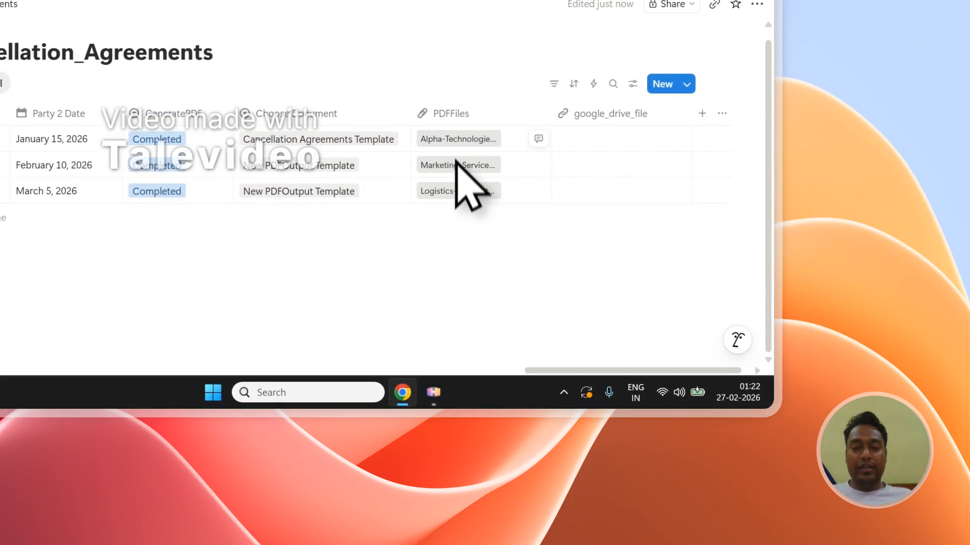
# Open the second row's generated Marketing-Services-Agreement PDF from its PDFFiles property
pyautogui.click(456, 123)
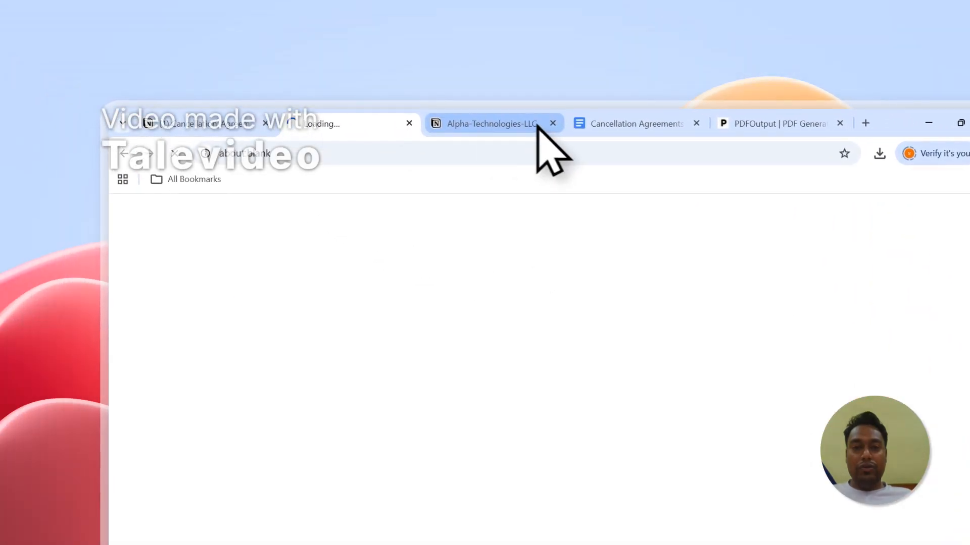
pyautogui.click(549, 123)
pyautogui.click(253, 118)
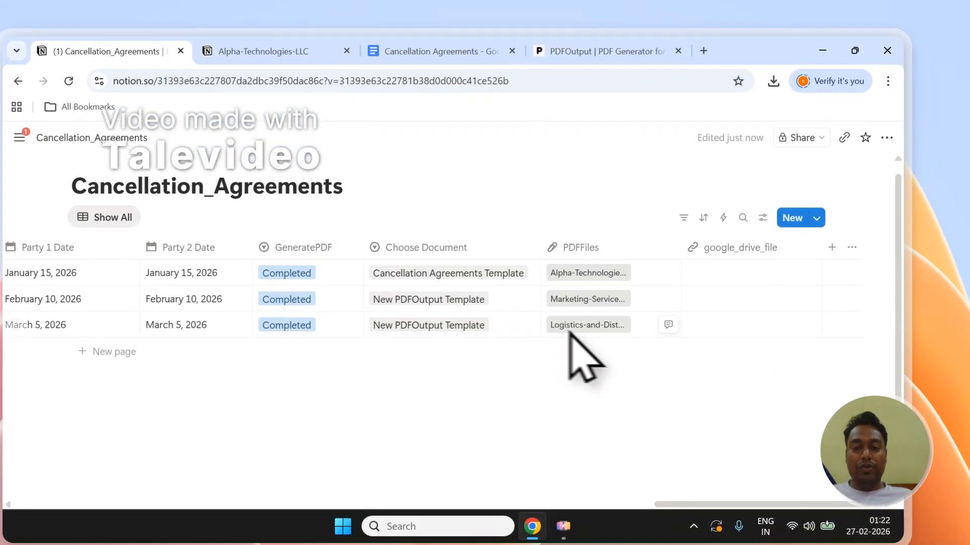
pyautogui.click(694, 372)
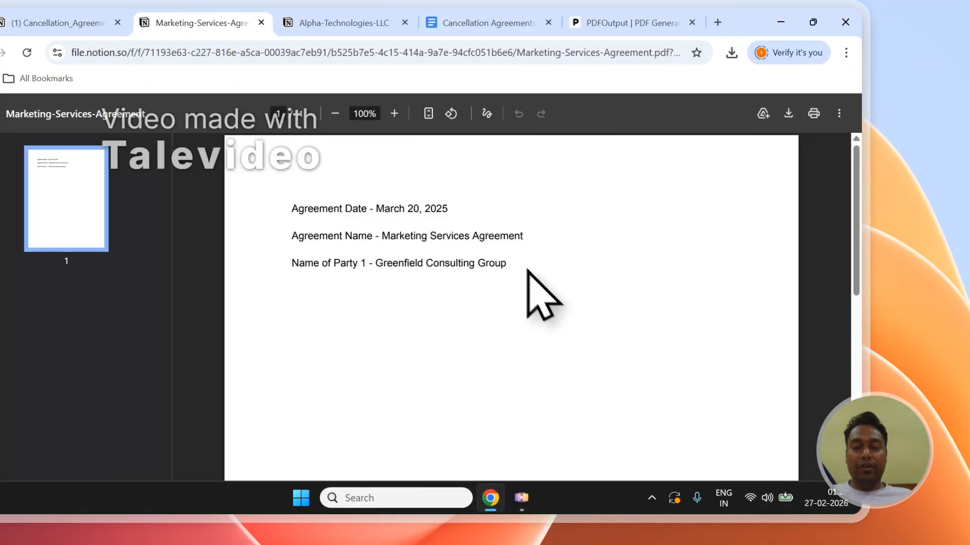
# Check the agreement date, agreement name and Party 1 name in the PDF, compare it with the Alpha-Technologies-LLC PDF, and return to the Notion database
pyautogui.moveTo(513, 264); pyautogui.dragTo(316, 221)
pyautogui.click(365, 237)
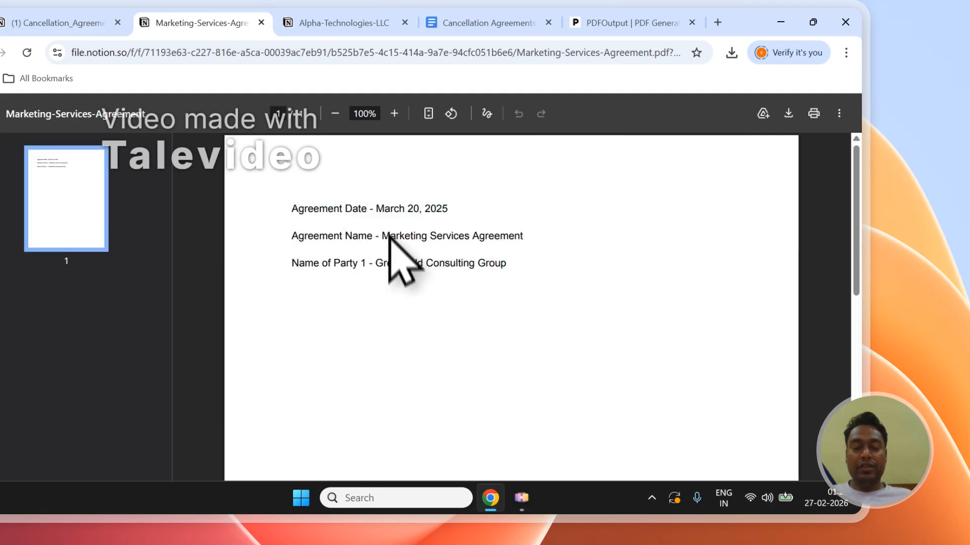
pyautogui.click(348, 23)
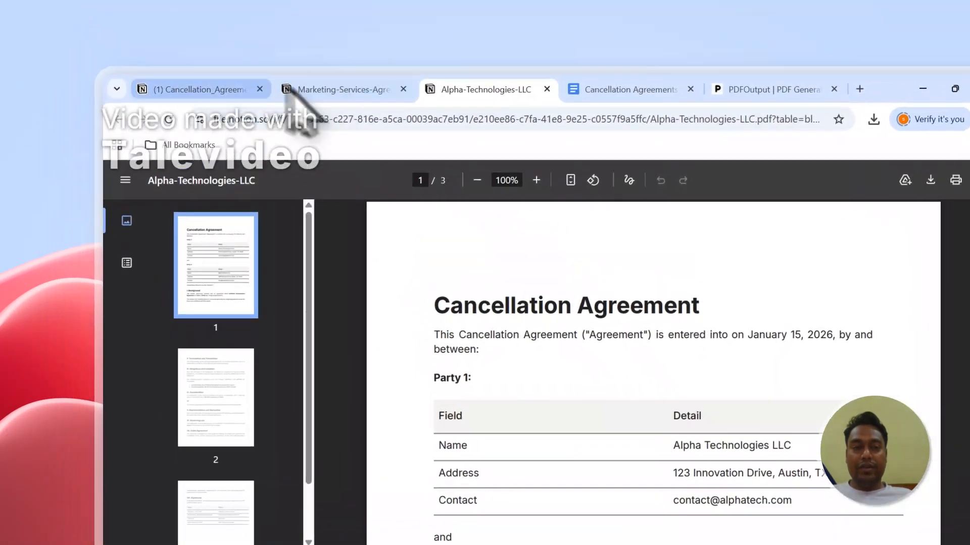
pyautogui.click(238, 91)
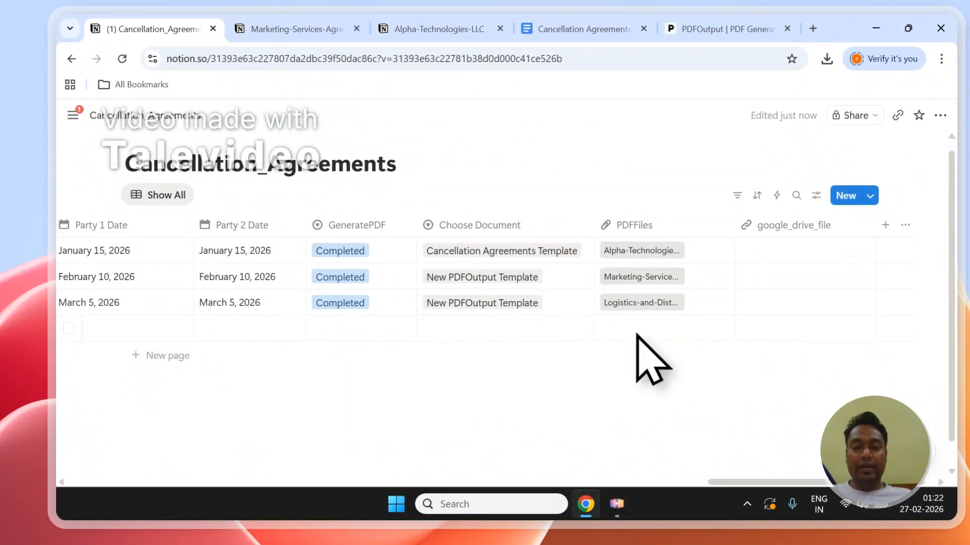
# Add an empty row below the three agreements and select its GeneratePDF cell, leaving it without a value
pyautogui.click(549, 329)
pyautogui.click(363, 336)
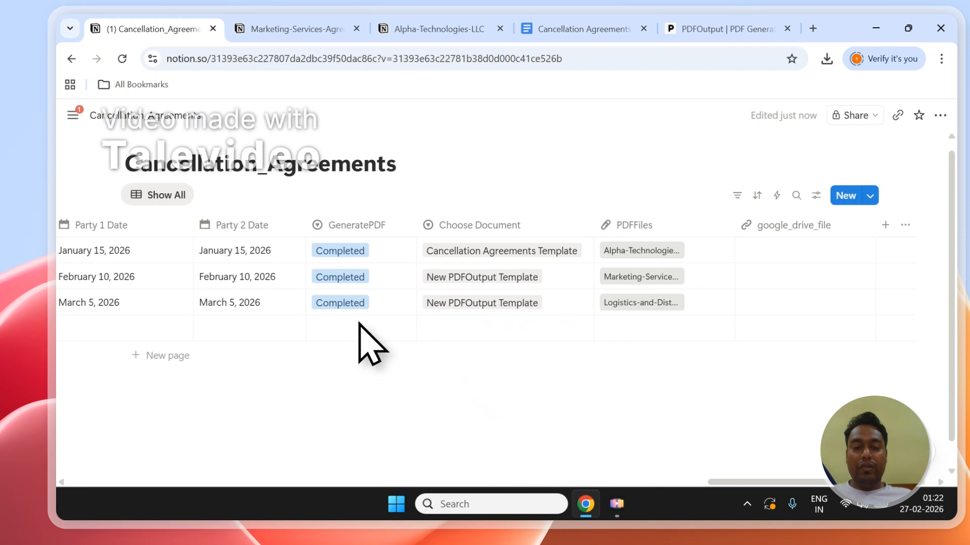
pyautogui.click(363, 336)
pyautogui.press('Escape')
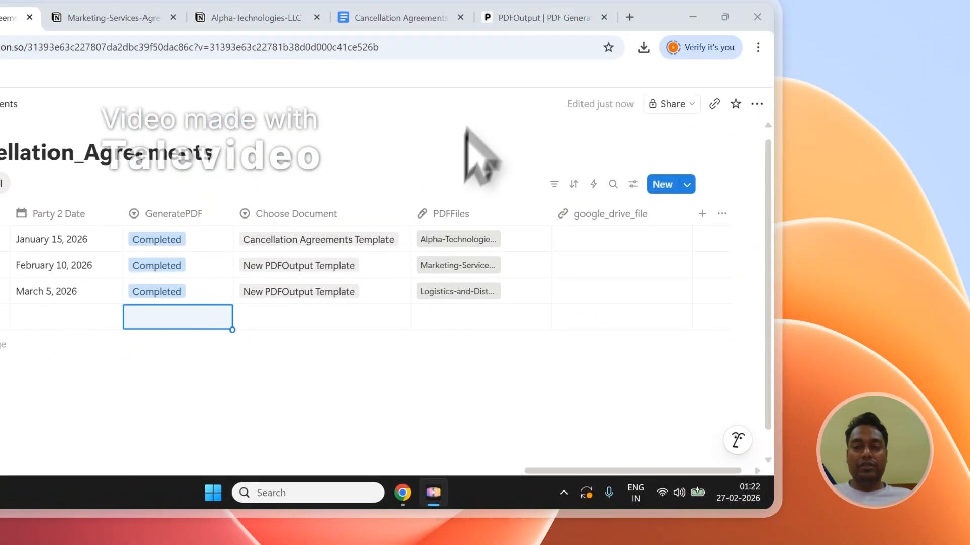
# Switch to PDFOutput and go from its contact page to the home page
pyautogui.click(540, 17)
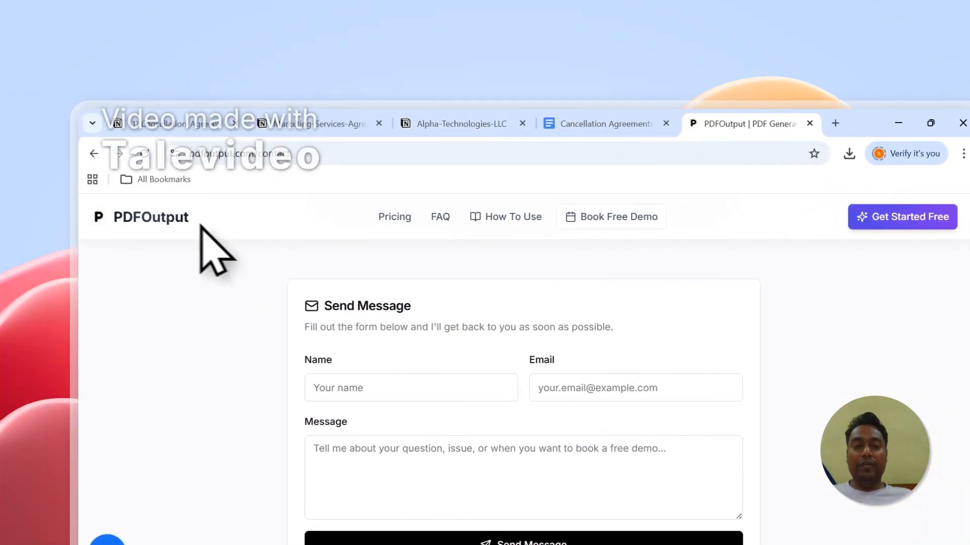
pyautogui.click(152, 217)
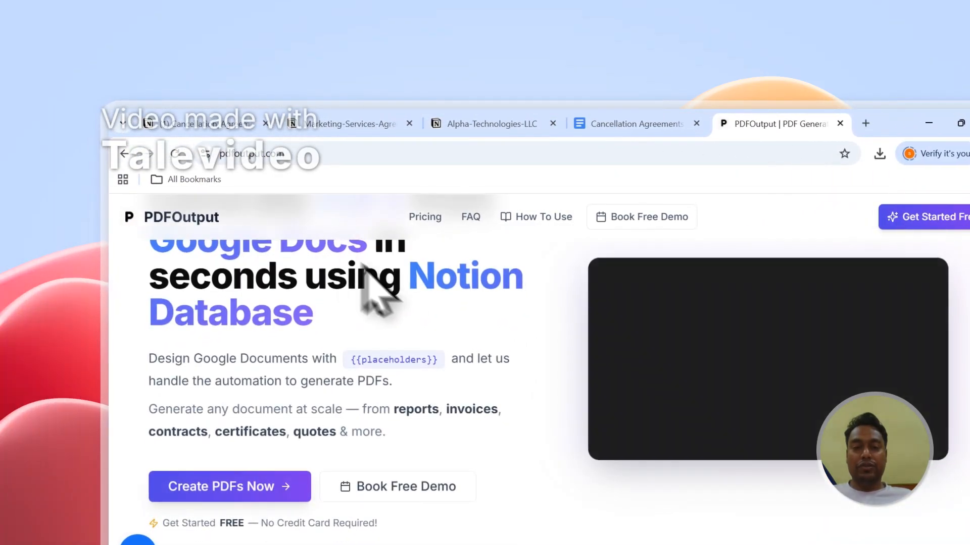